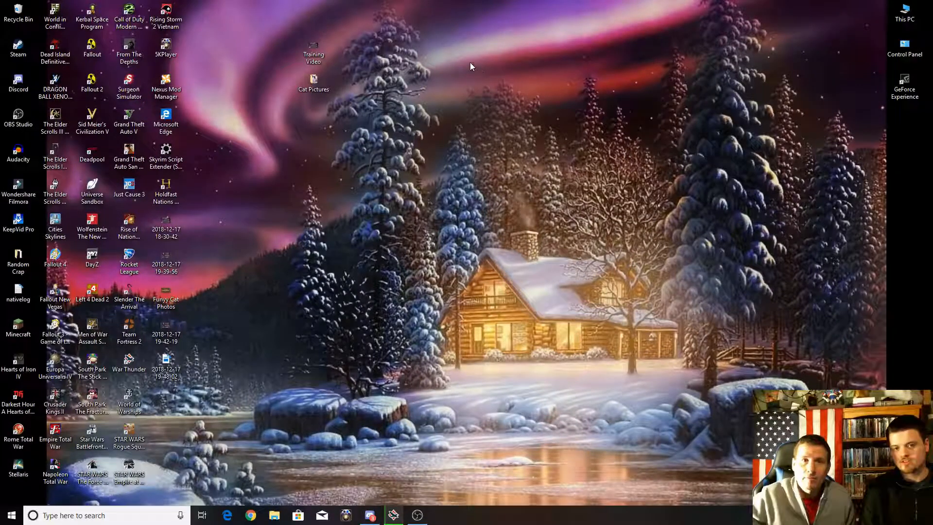
Play the Training Video file from the desktop and adjust its playback volume.
{"action": "double_click", "coordinate": [314, 49]}
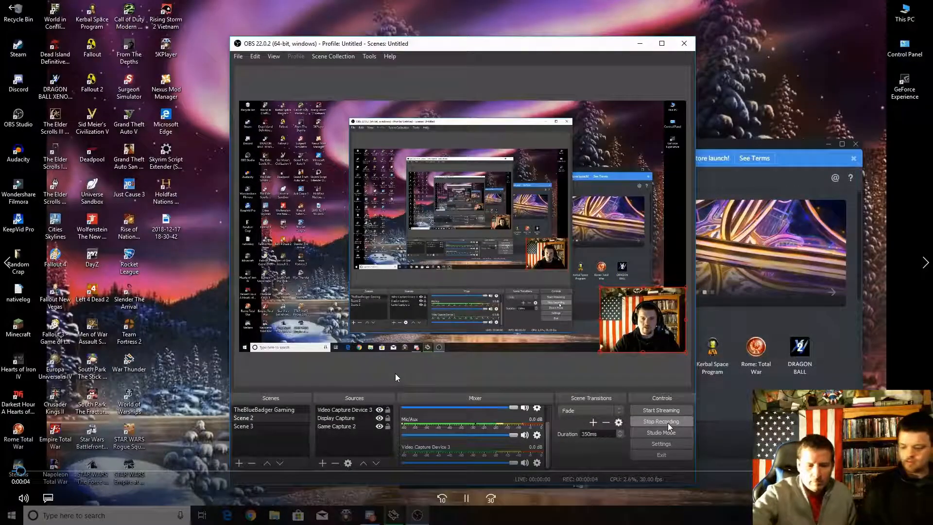
{"action": "key", "text": "XF86AudioLowerVolume"}
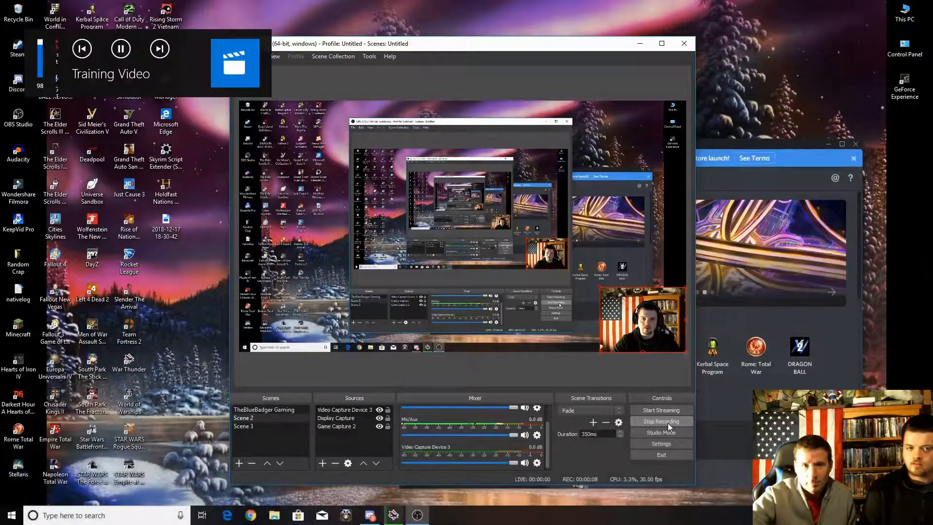
{"action": "key", "text": "XF86AudioRaiseVolume"}
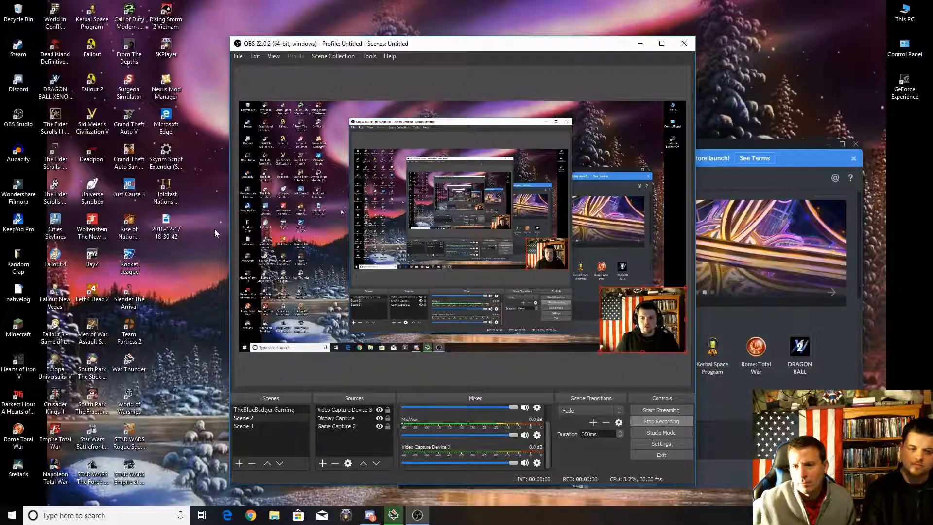
Minimise the OBS and Discord windows to clear the desktop.
{"action": "left_click", "coordinate": [639, 43]}
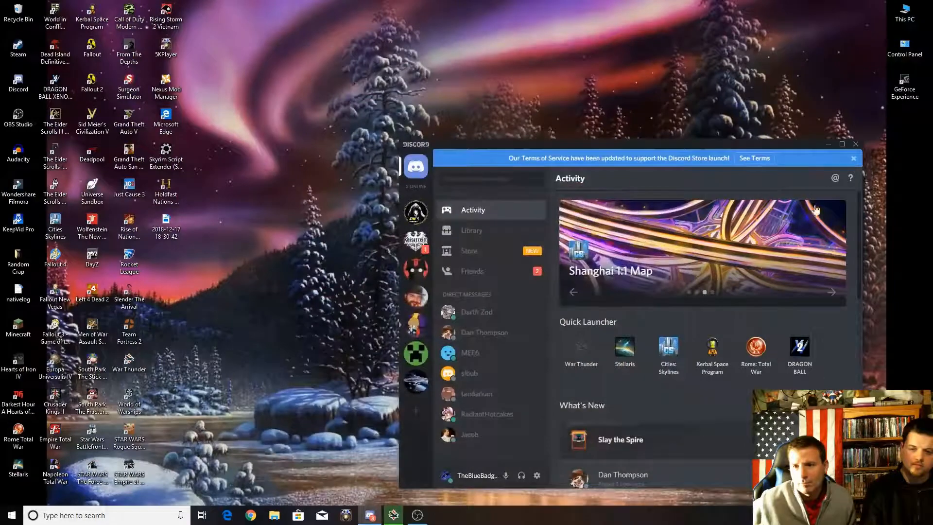
{"action": "left_click", "coordinate": [828, 143]}
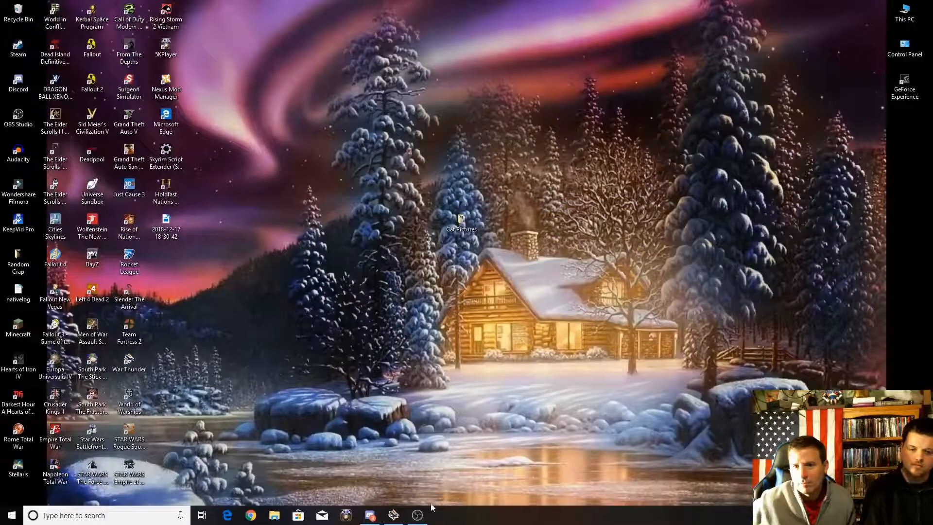
Launch Wondershare Filmora and start a new 16:9 movie in Full Feature Mode.
{"action": "mouse_move", "coordinate": [419, 520]}
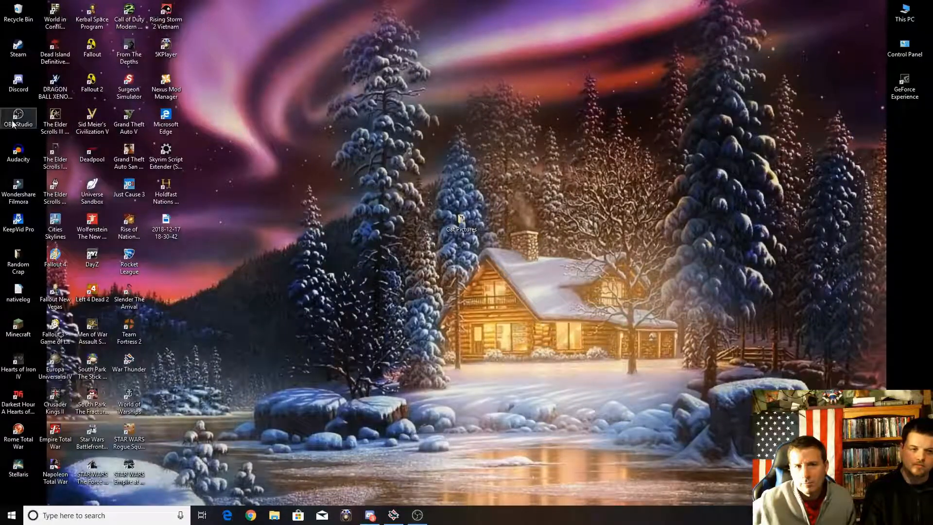
{"action": "double_click", "coordinate": [24, 197]}
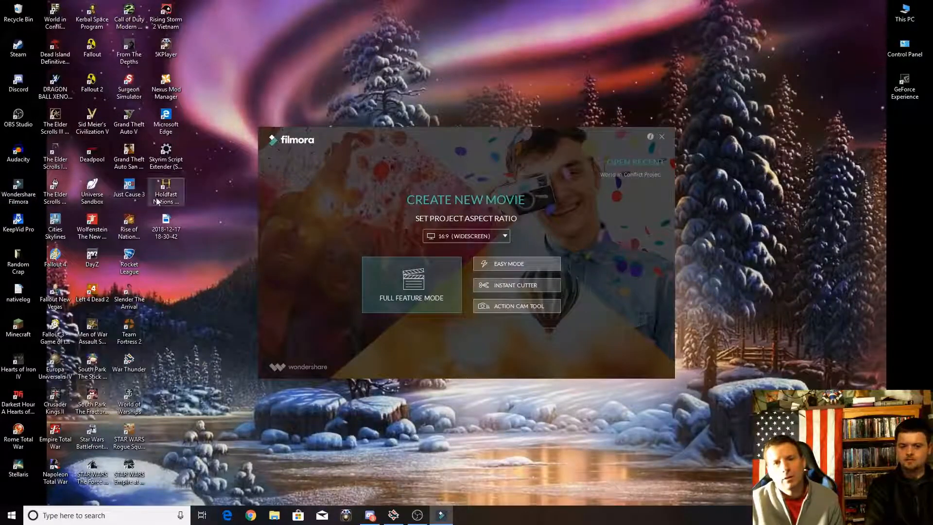
{"action": "left_click", "coordinate": [382, 276]}
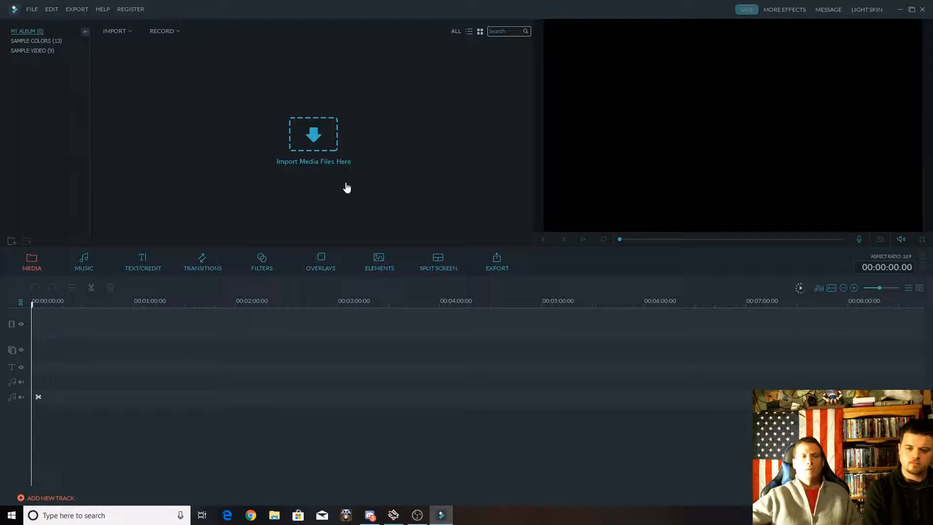
Import Picture 1 through Picture 6 from the Cat Pictures folder on the Desktop into the media library.
{"action": "left_click", "coordinate": [316, 136]}
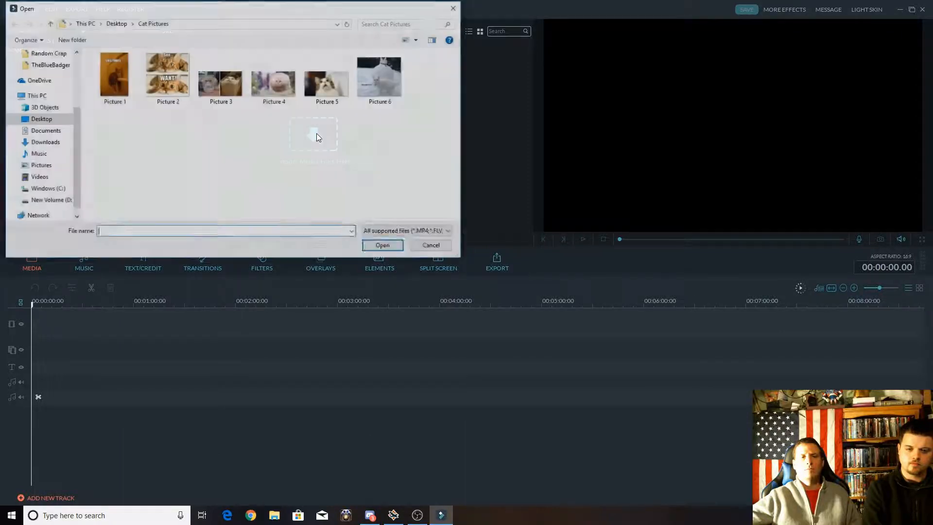
{"action": "left_click", "coordinate": [41, 119]}
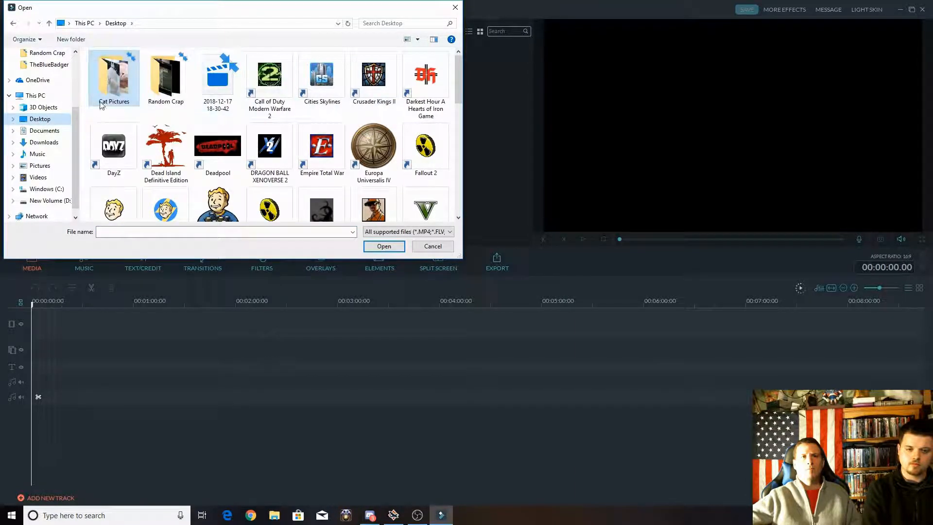
{"action": "double_click", "coordinate": [107, 90]}
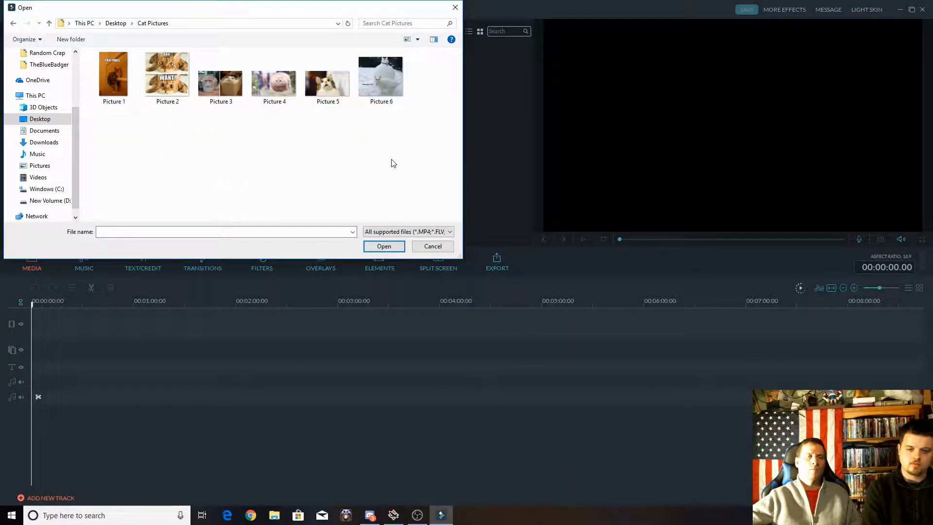
{"action": "left_click_drag", "start_coordinate": [403, 162], "coordinate": [119, 84]}
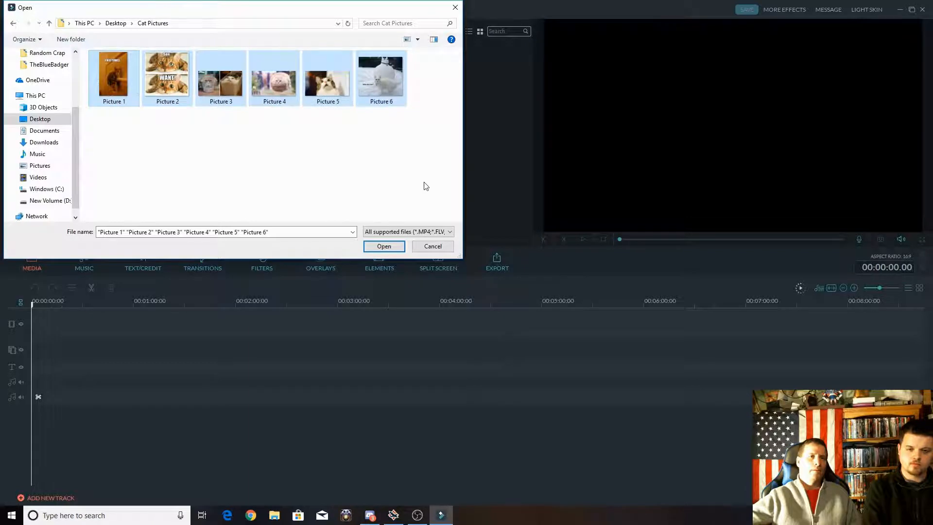
{"action": "left_click_drag", "start_coordinate": [426, 186], "coordinate": [82, 67]}
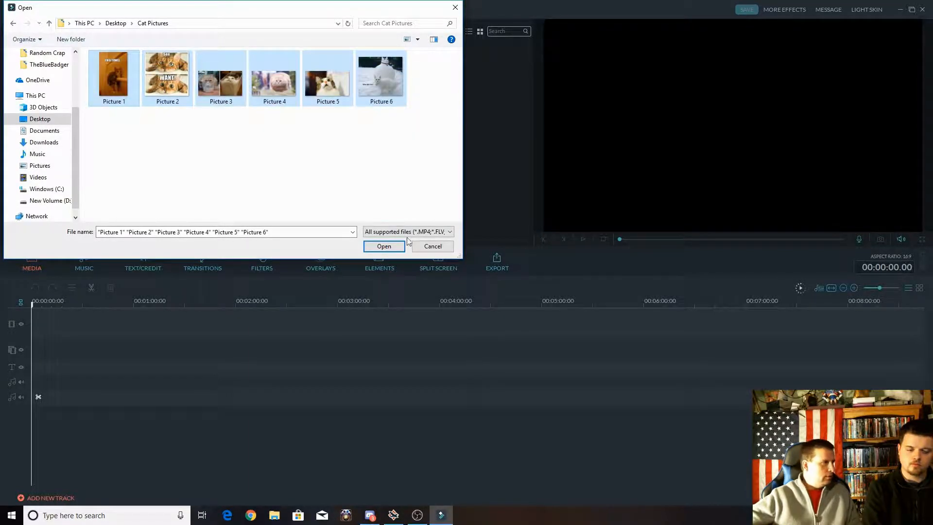
{"action": "left_click", "coordinate": [384, 246]}
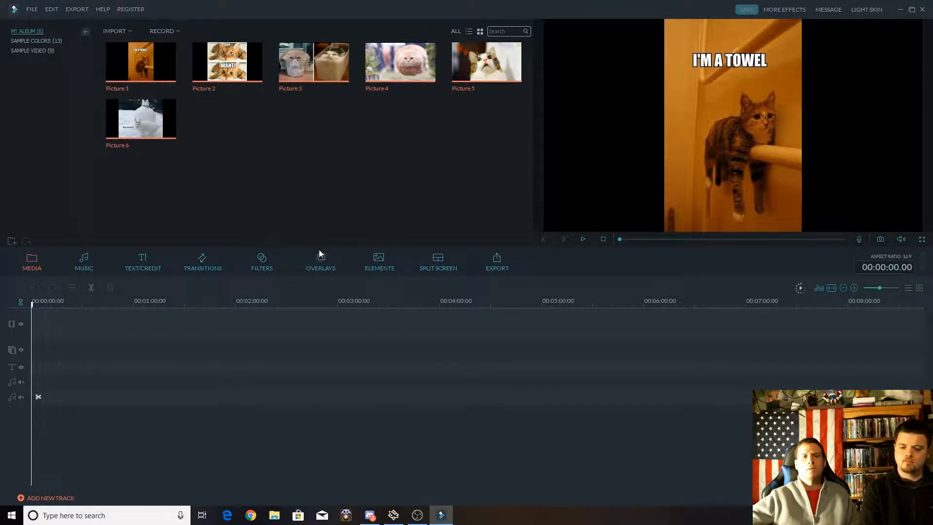
Add the Opener 8 title template at the start of the timeline and preview its playback.
{"action": "left_click", "coordinate": [140, 264]}
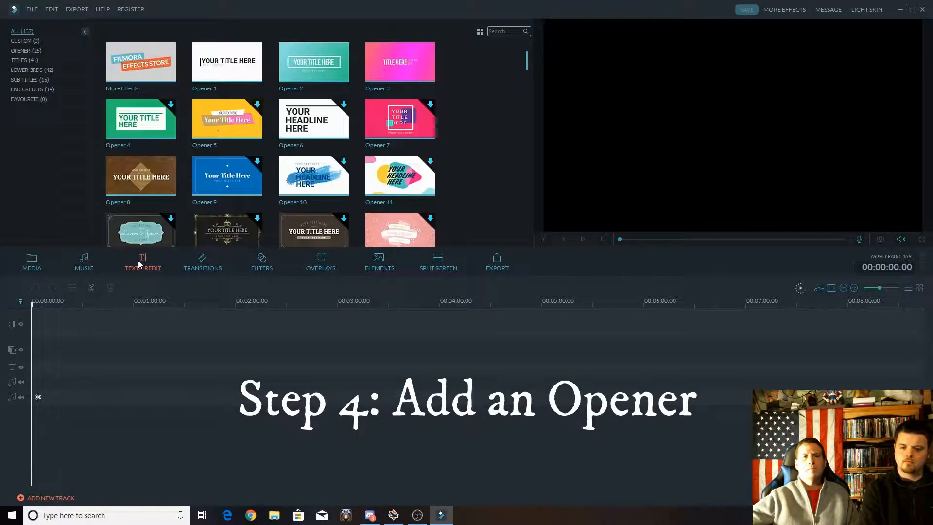
{"action": "left_click", "coordinate": [27, 50]}
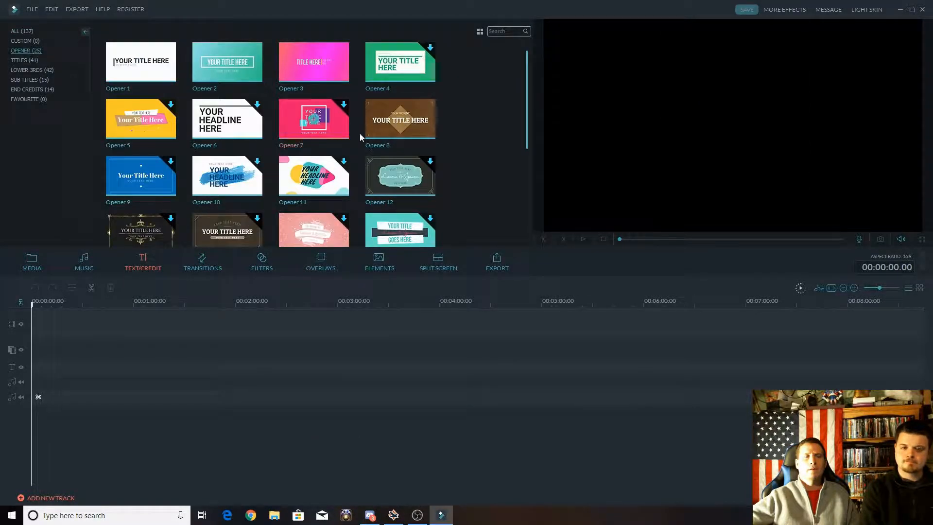
{"action": "scroll", "coordinate": [272, 135], "scroll_direction": "down", "scroll_amount": 6}
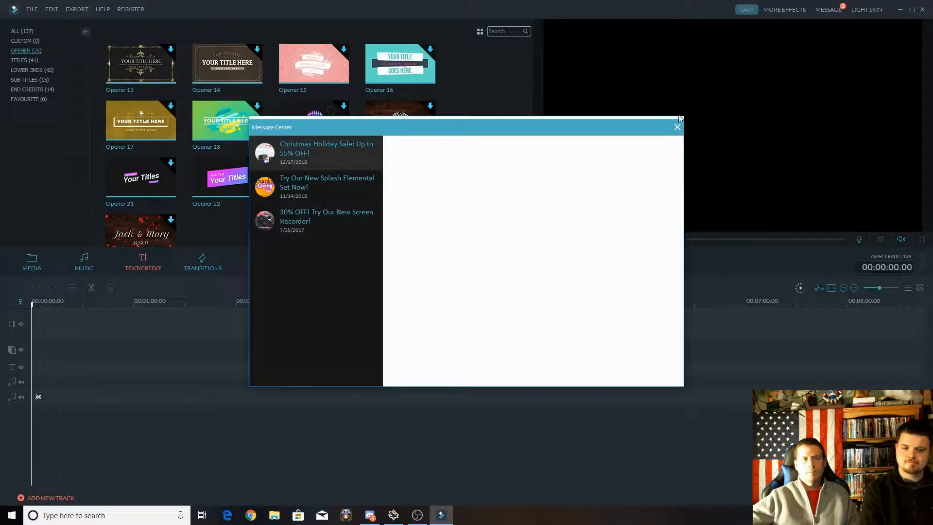
{"action": "left_click", "coordinate": [678, 126]}
{"action": "scroll", "coordinate": [422, 142], "scroll_direction": "up", "scroll_amount": 5}
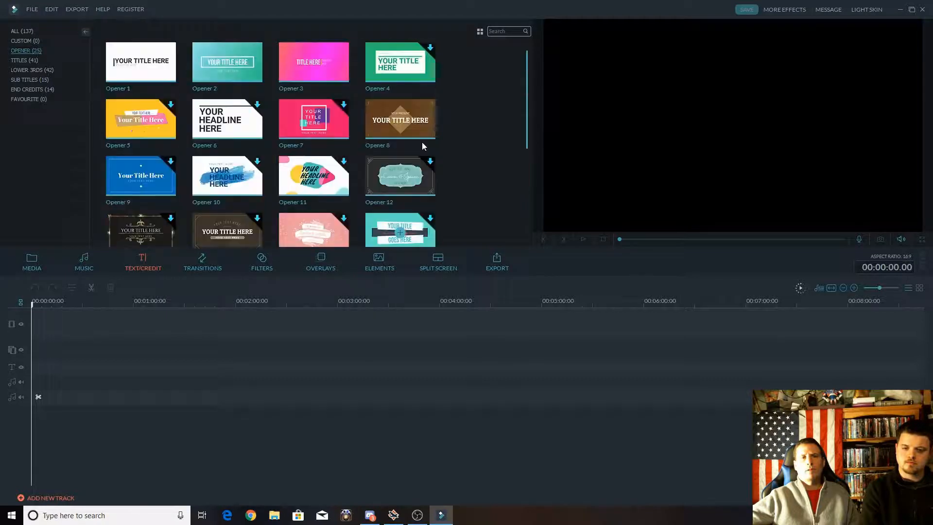
{"action": "left_click", "coordinate": [400, 121]}
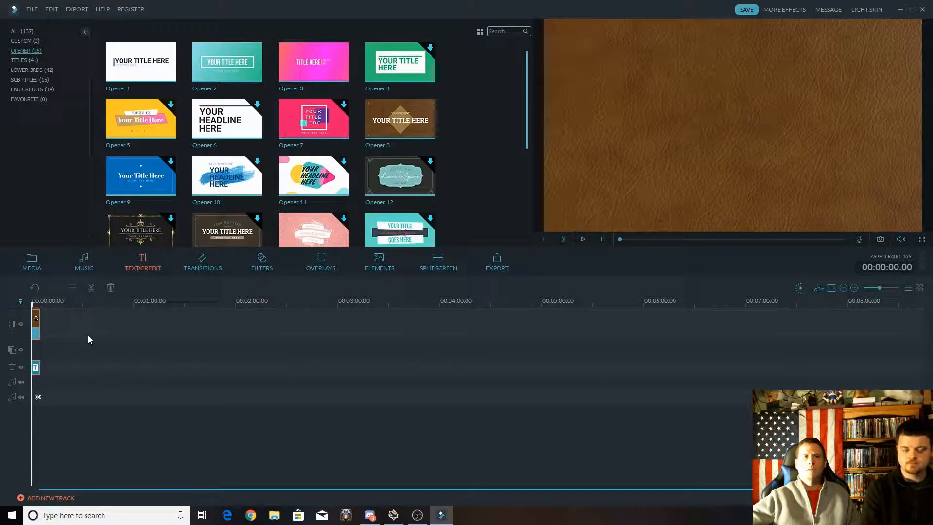
{"action": "key", "text": "space"}
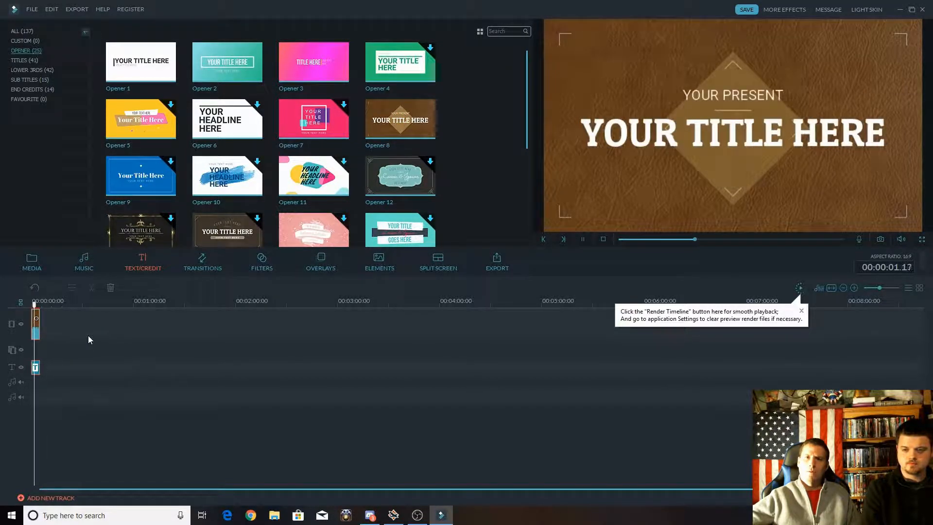
{"action": "key", "text": "space"}
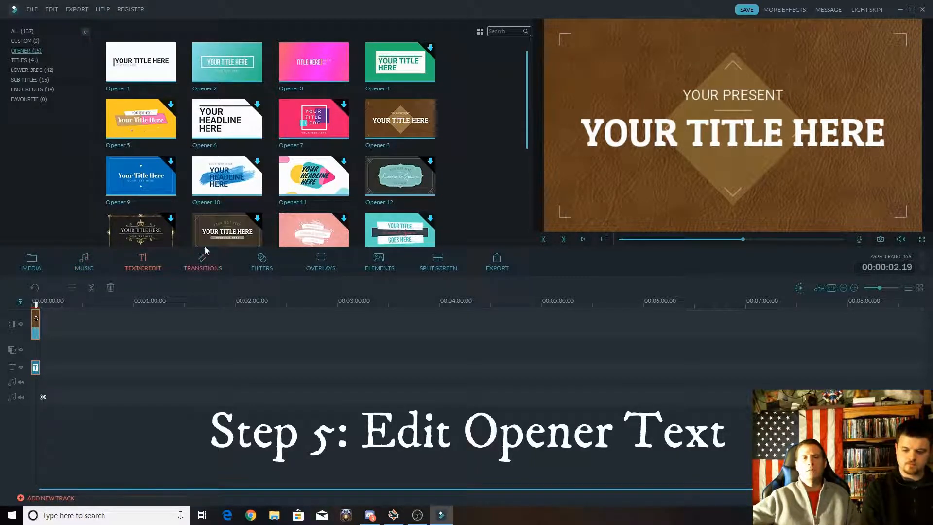
Delete the small "YOUR PRESENT" text above the main title of the opener.
{"action": "double_click", "coordinate": [732, 95]}
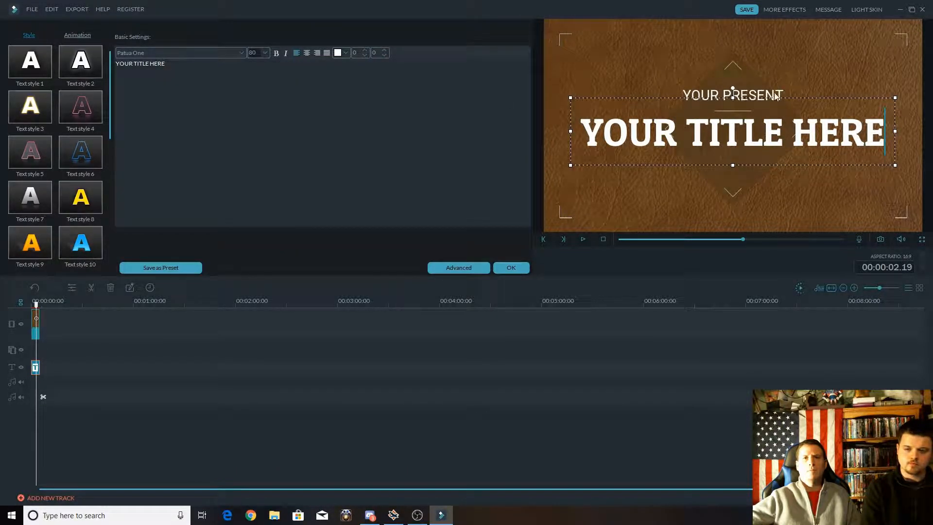
{"action": "left_click", "coordinate": [746, 92]}
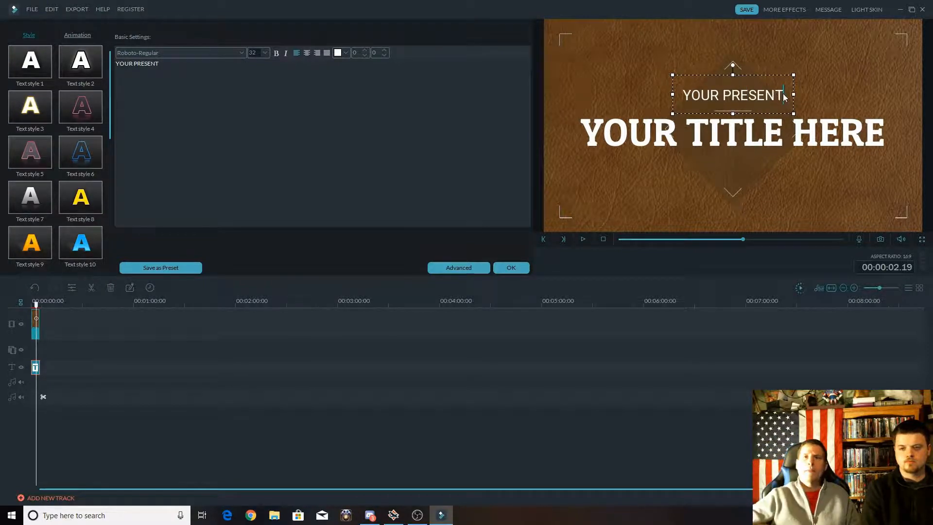
{"action": "left_click_drag", "start_coordinate": [784, 95], "coordinate": [657, 90]}
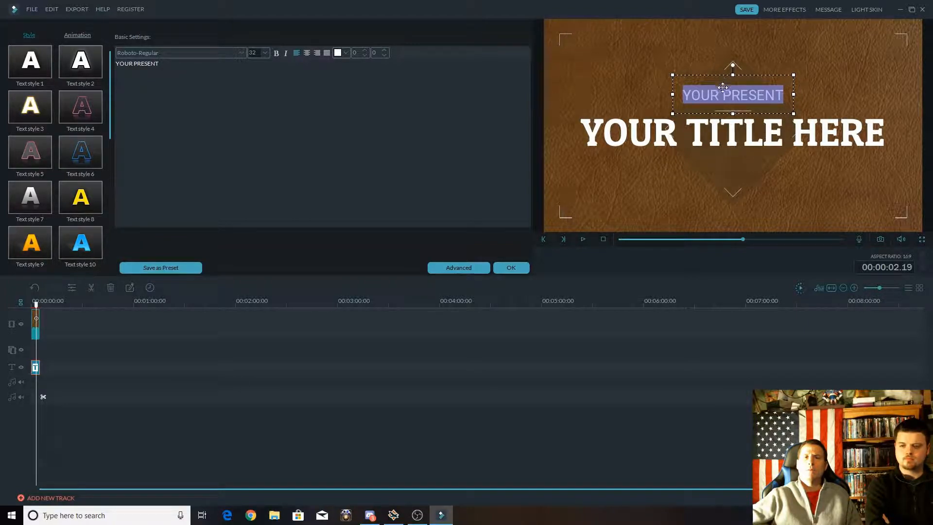
{"action": "key", "text": "BackSpace"}
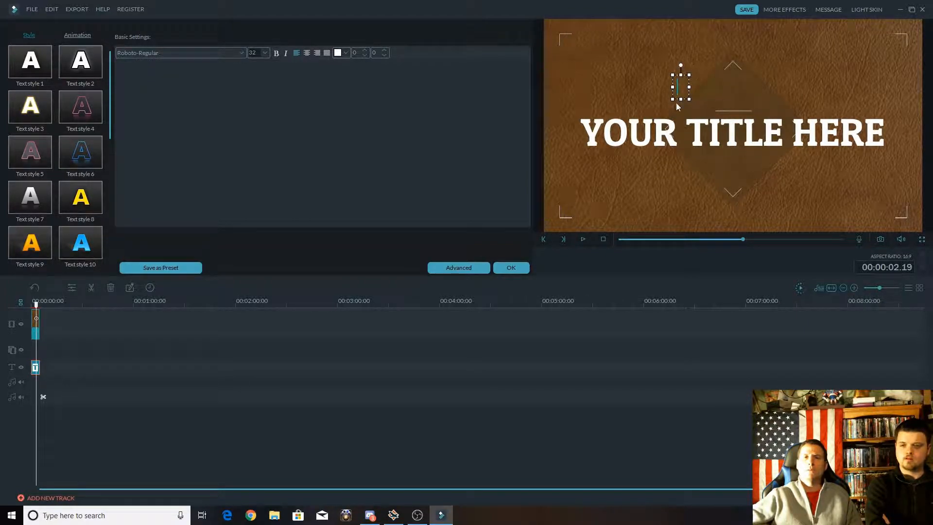
{"action": "left_click", "coordinate": [815, 77]}
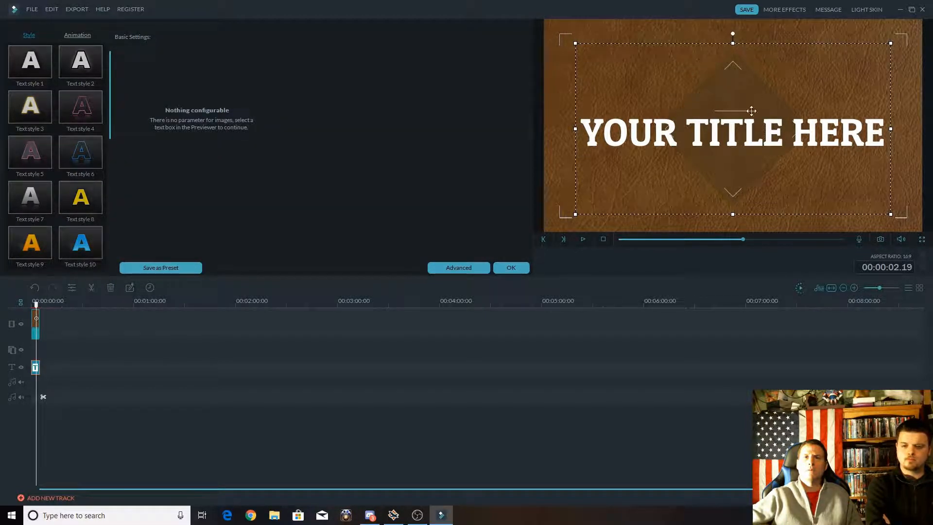
Replace the opener's main title text with "Funny Cat Photos" and apply the text changes.
{"action": "left_click", "coordinate": [663, 131]}
{"action": "key", "text": "ctrl+a"}
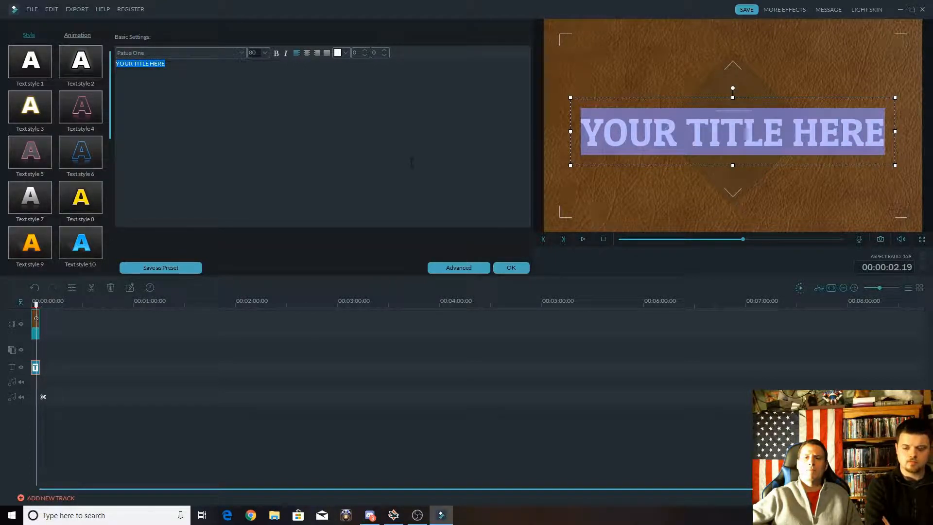
{"action": "type", "text": "Funn"}
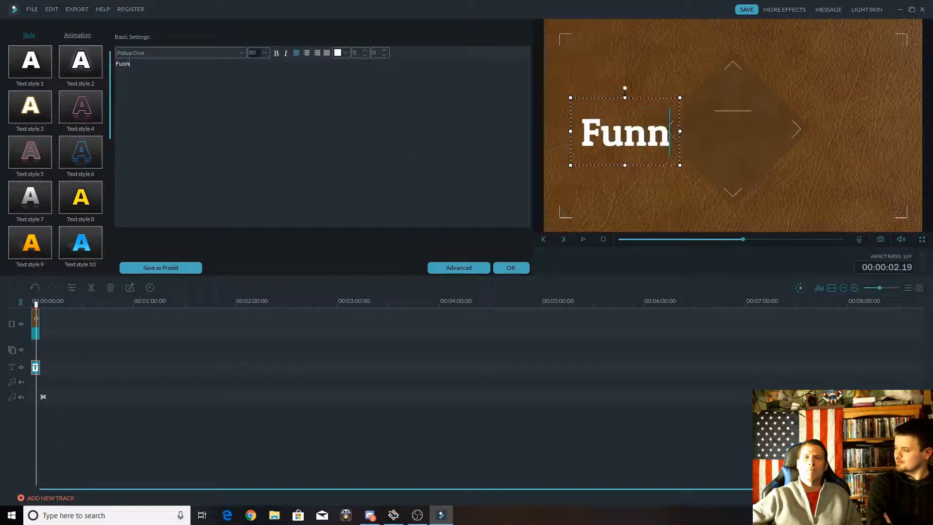
{"action": "type", "text": "y Cat"}
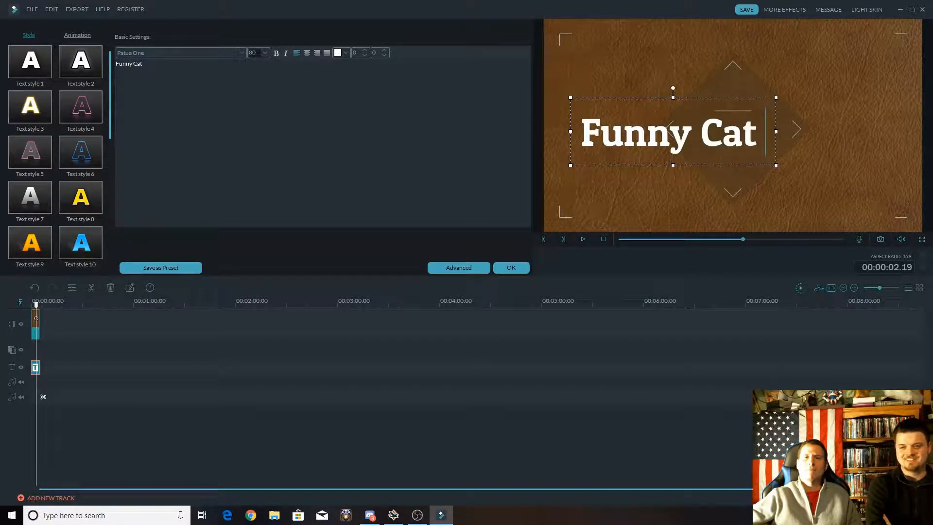
{"action": "type", "text": " Oh"}
{"action": "key", "text": "BackSpace"}
{"action": "key", "text": "BackSpace"}
{"action": "key", "text": "BackSpace"}
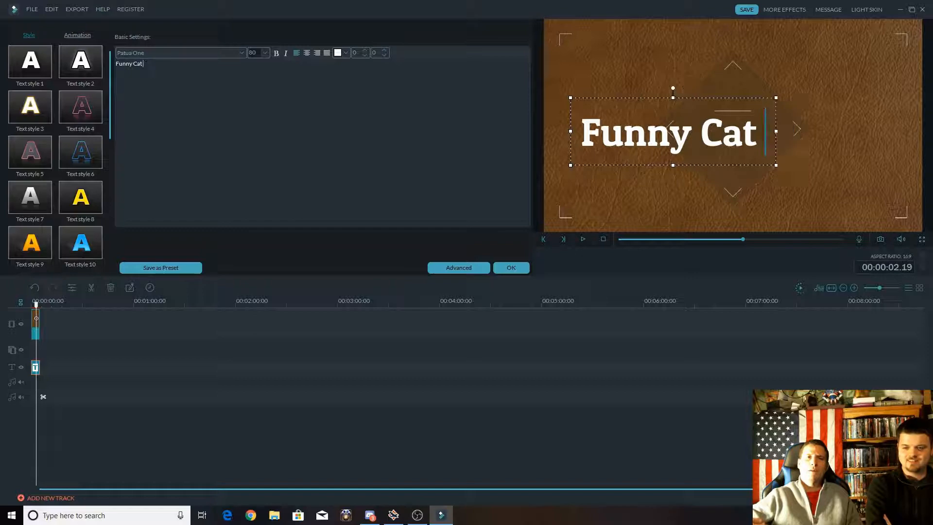
{"action": "type", "text": "Photos"}
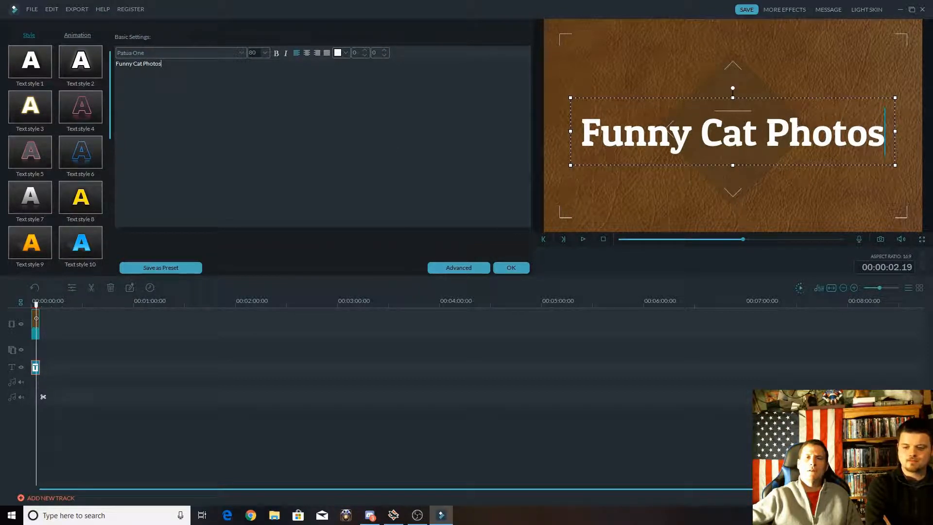
{"action": "left_click", "coordinate": [513, 268]}
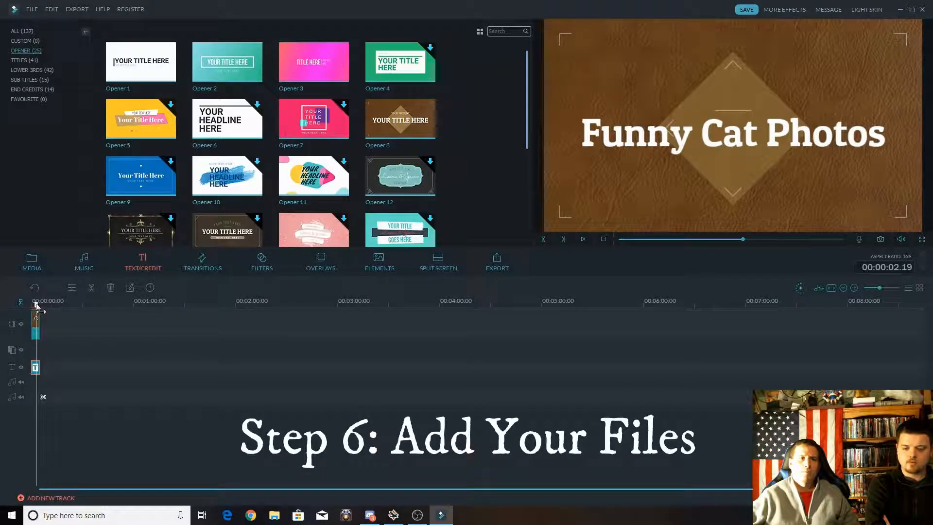
Move the playhead back to the beginning and insert Picture 1 on the video track ahead of the opener.
{"action": "left_click_drag", "start_coordinate": [36, 305], "coordinate": [41, 305]}
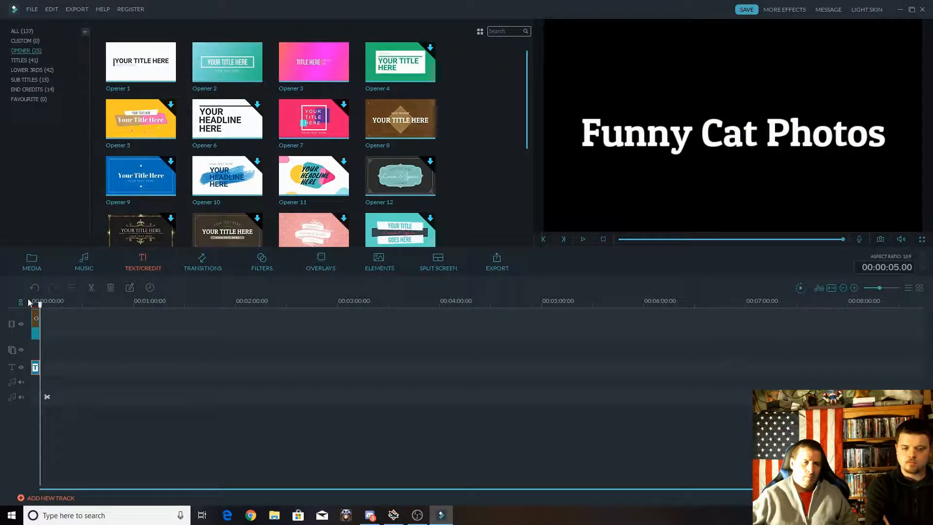
{"action": "left_click", "coordinate": [32, 304]}
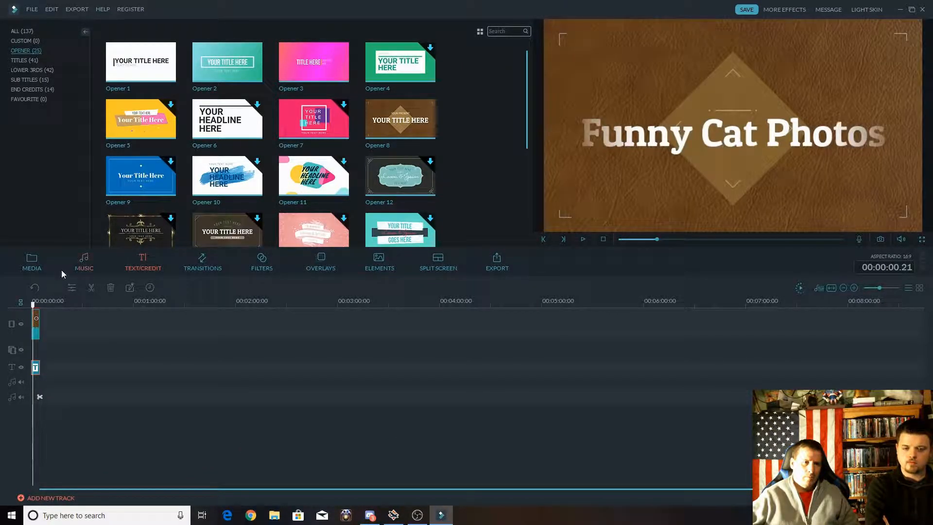
{"action": "left_click", "coordinate": [31, 261]}
{"action": "left_click", "coordinate": [142, 64]}
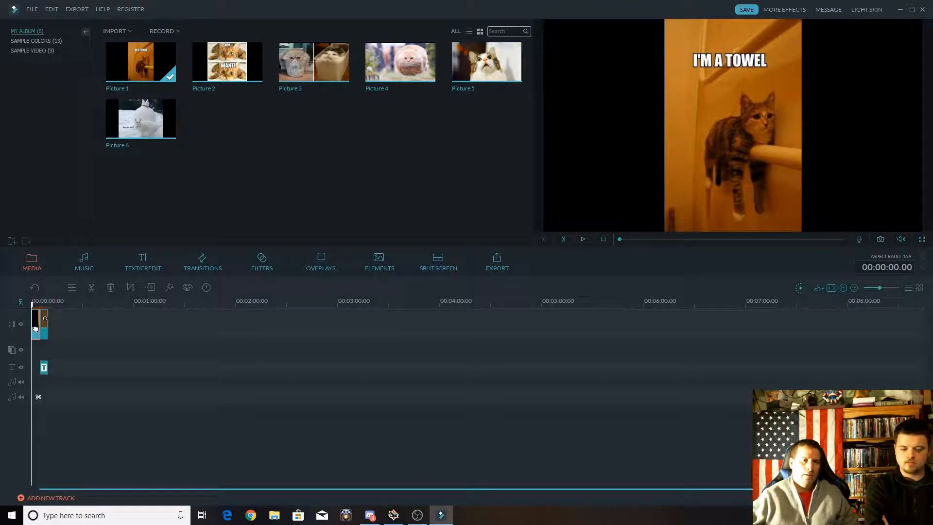
Move Picture 1 behind the opener on the video track and append Pictures 2 through 6 after it in order.
{"action": "left_click_drag", "start_coordinate": [35, 329], "coordinate": [51, 325]}
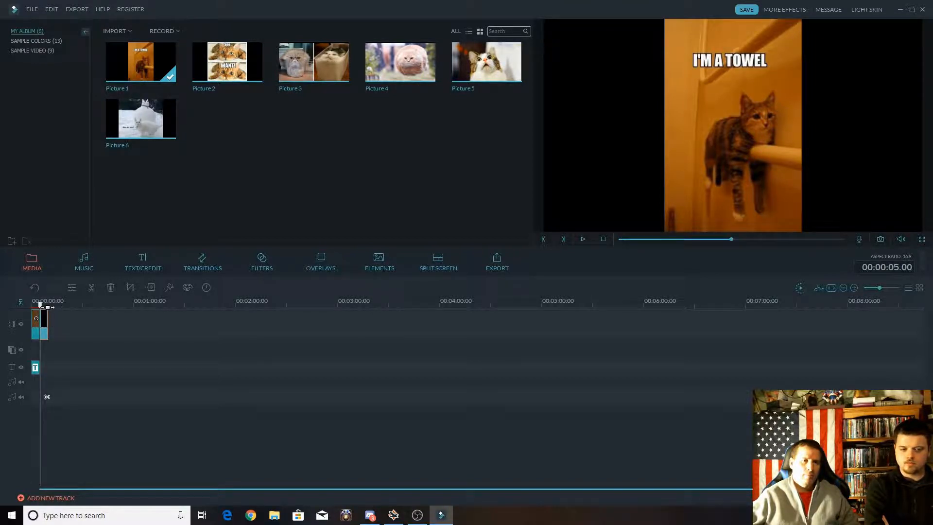
{"action": "left_click", "coordinate": [47, 307]}
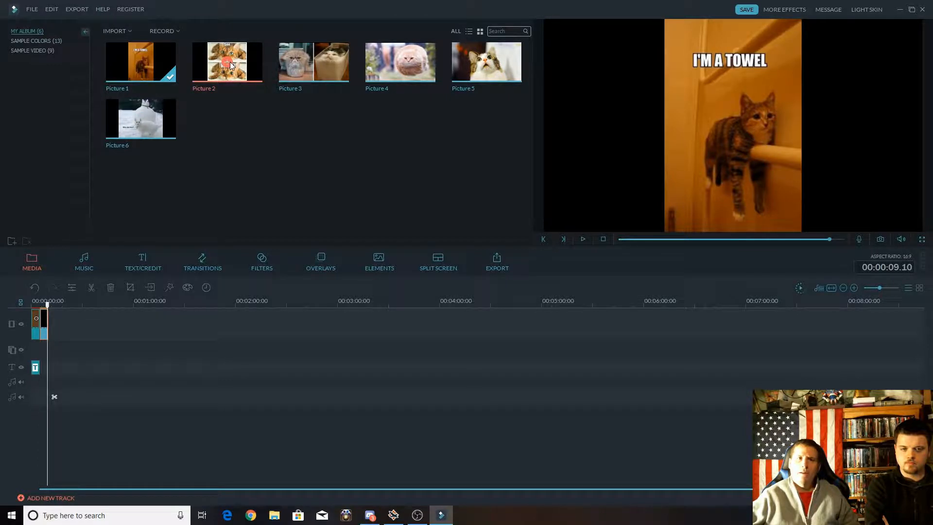
{"action": "left_click_drag", "start_coordinate": [227, 61], "coordinate": [54, 310]}
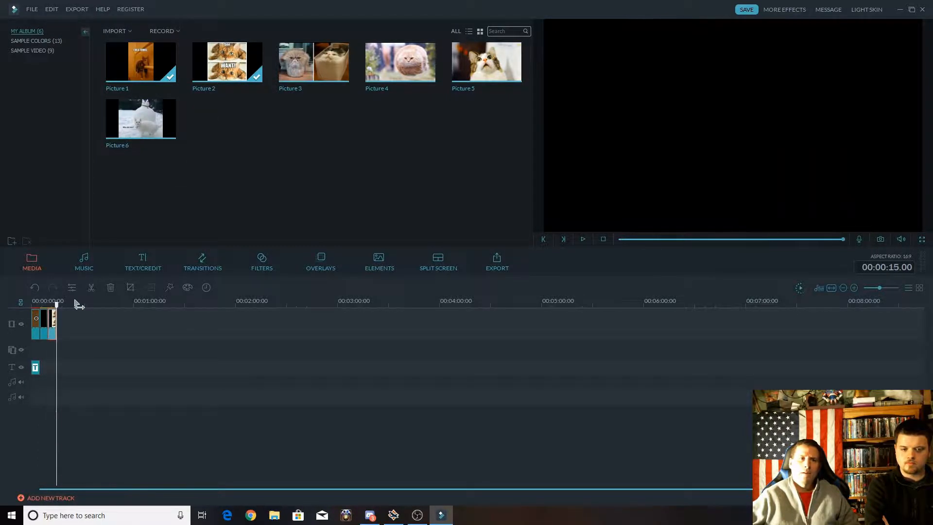
{"action": "left_click", "coordinate": [316, 63]}
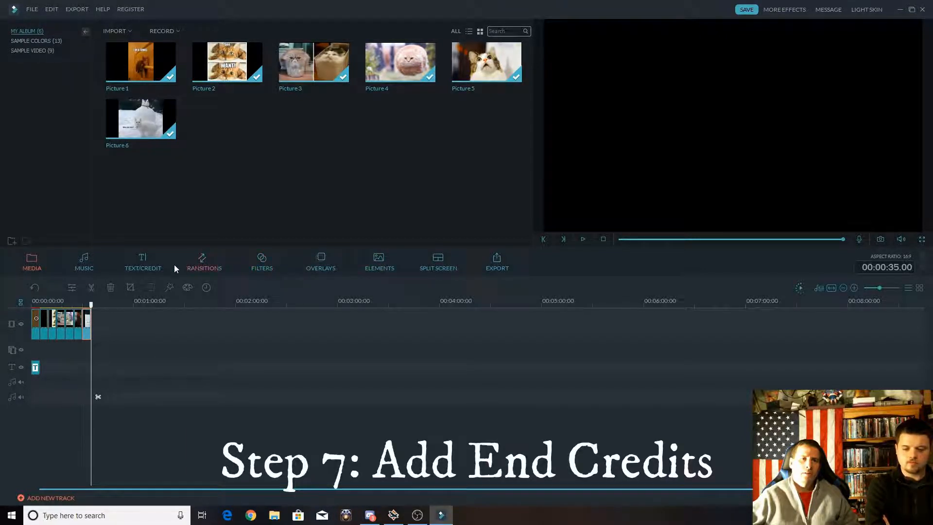
Add the Credits 2 end-credit template right after the last picture and preview its playback.
{"action": "left_click", "coordinate": [142, 268]}
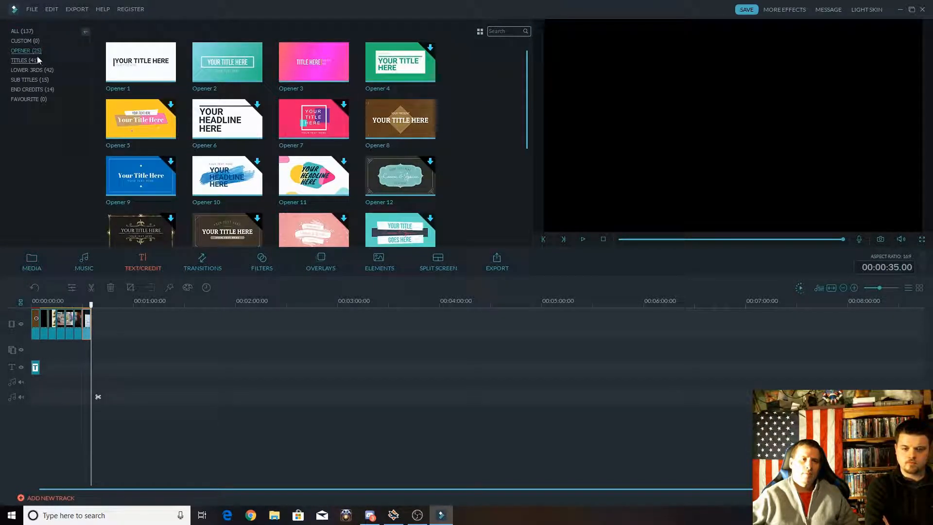
{"action": "left_click", "coordinate": [37, 89]}
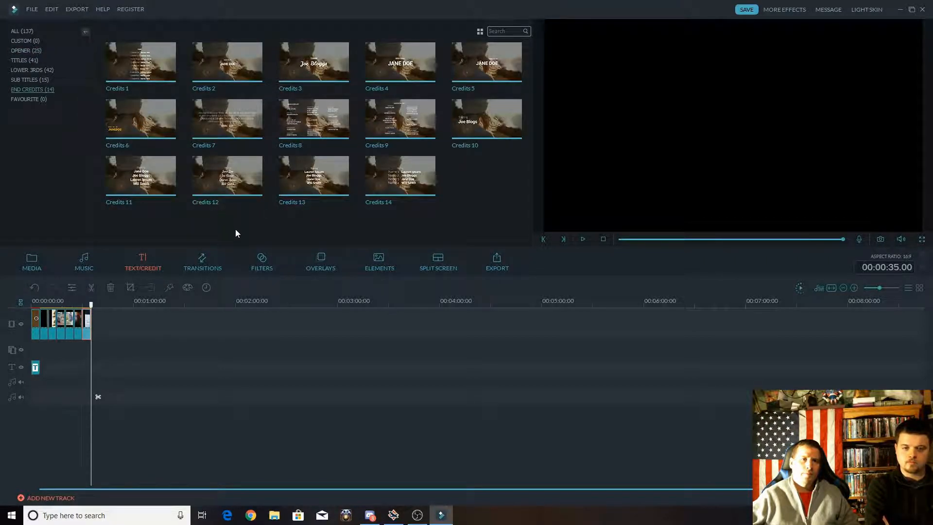
{"action": "mouse_move", "coordinate": [235, 66]}
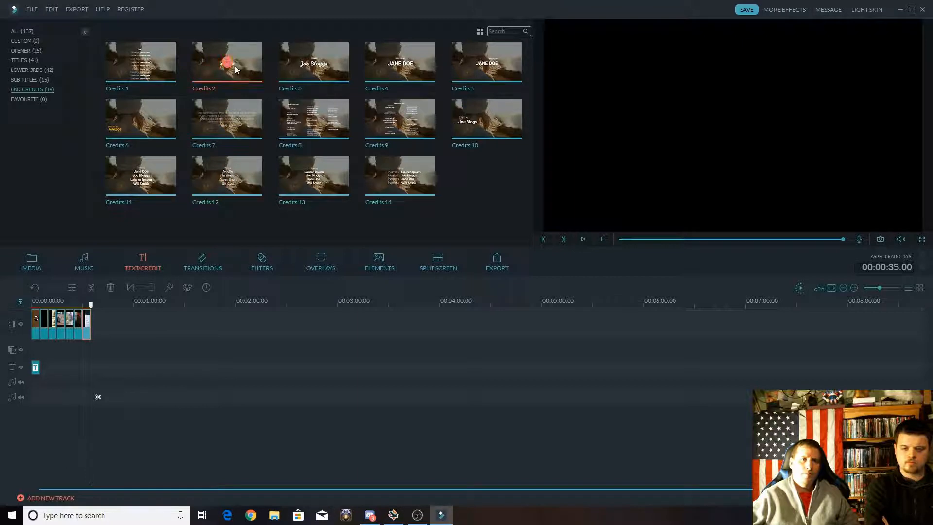
{"action": "left_click", "coordinate": [227, 64]}
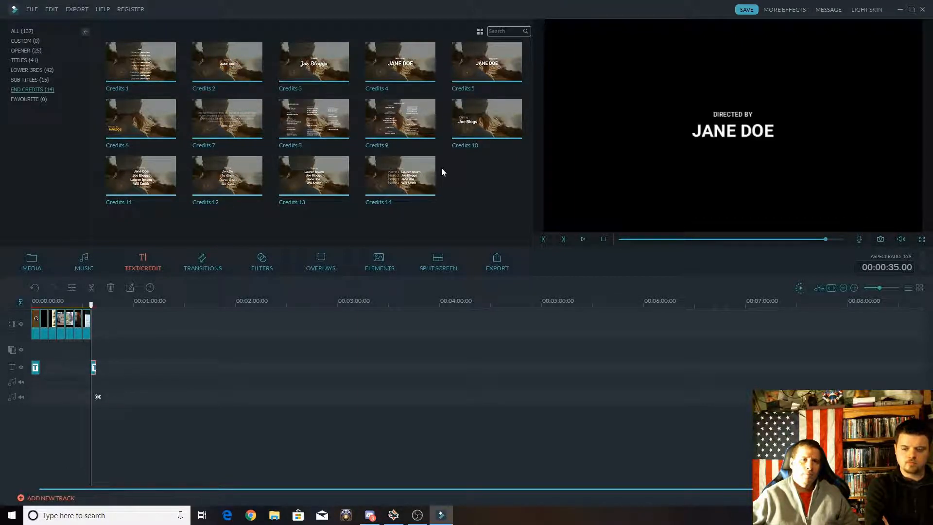
{"action": "key", "text": "space"}
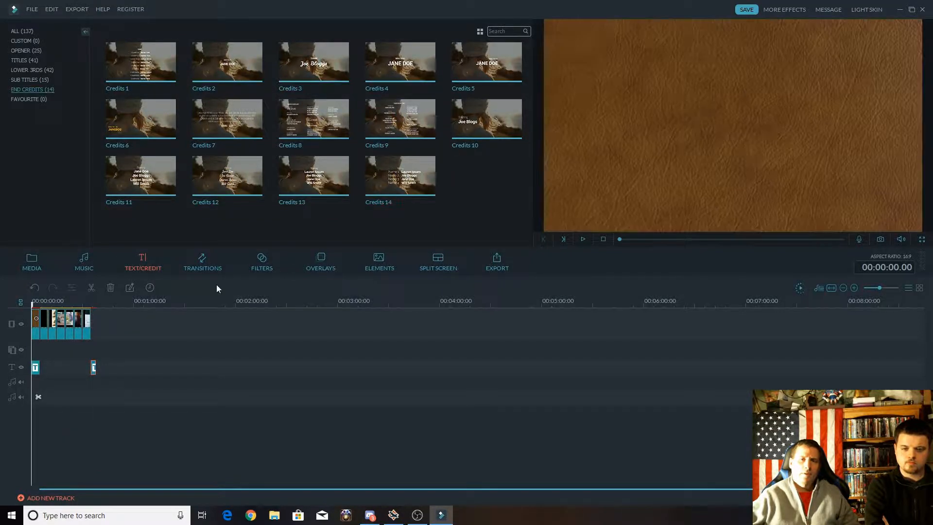
Open the end credit's text for editing and enter the director's name in place of the placeholder name.
{"action": "double_click", "coordinate": [93, 367]}
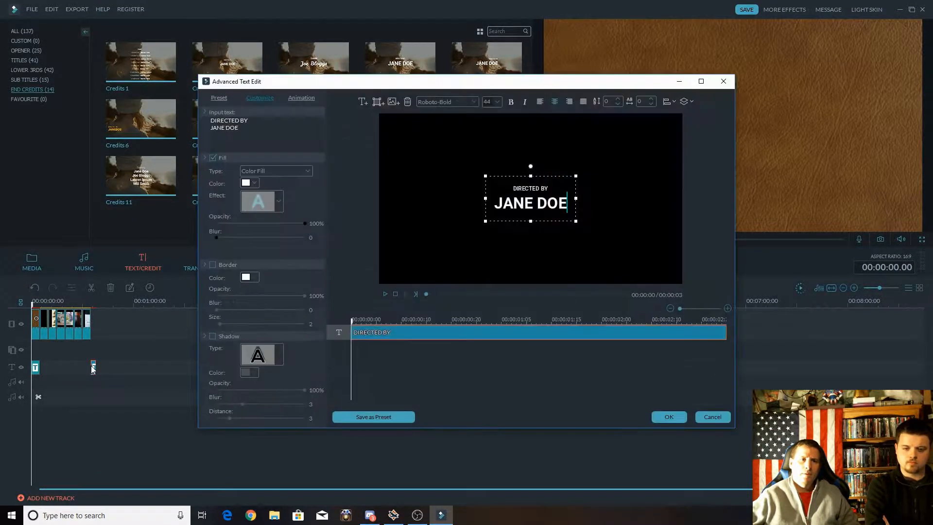
{"action": "left_click", "coordinate": [712, 417]}
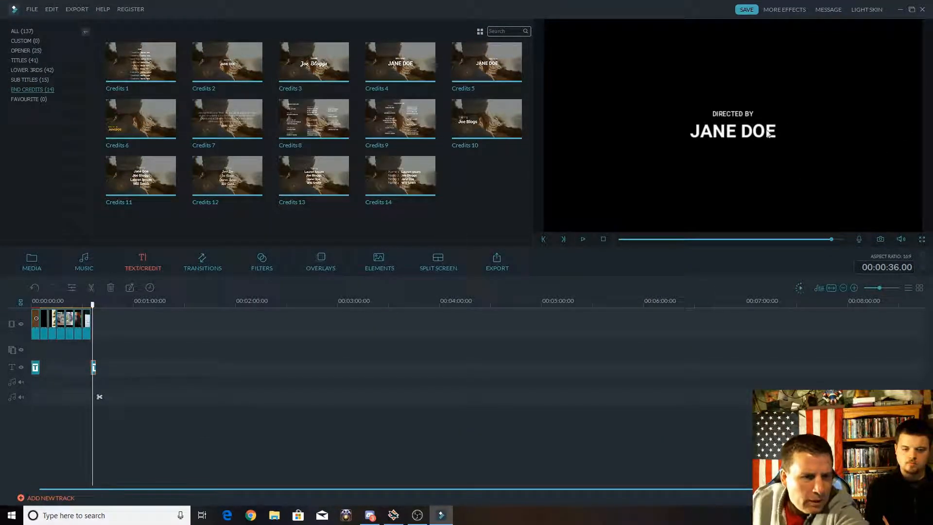
{"action": "double_click", "coordinate": [746, 126]}
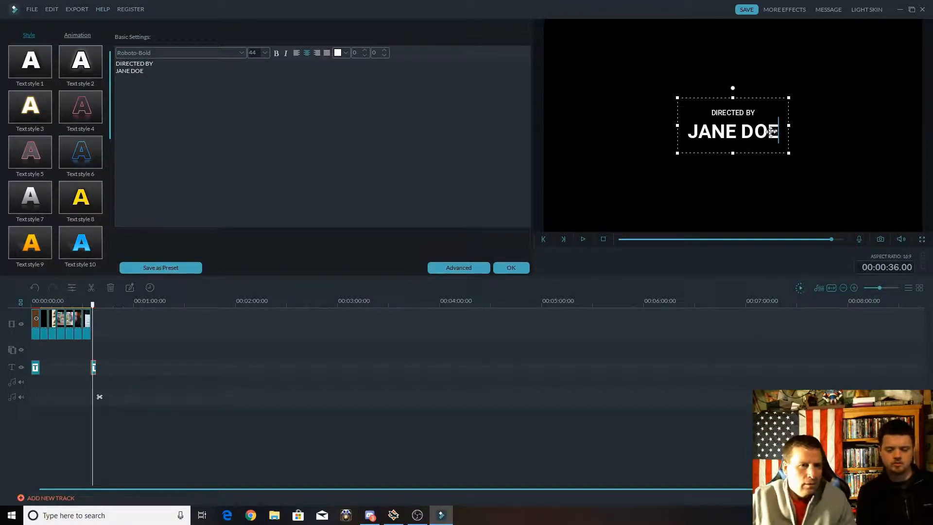
{"action": "left_click", "coordinate": [751, 135]}
{"action": "left_click_drag", "start_coordinate": [767, 135], "coordinate": [700, 134]}
{"action": "type", "text": "Bill"}
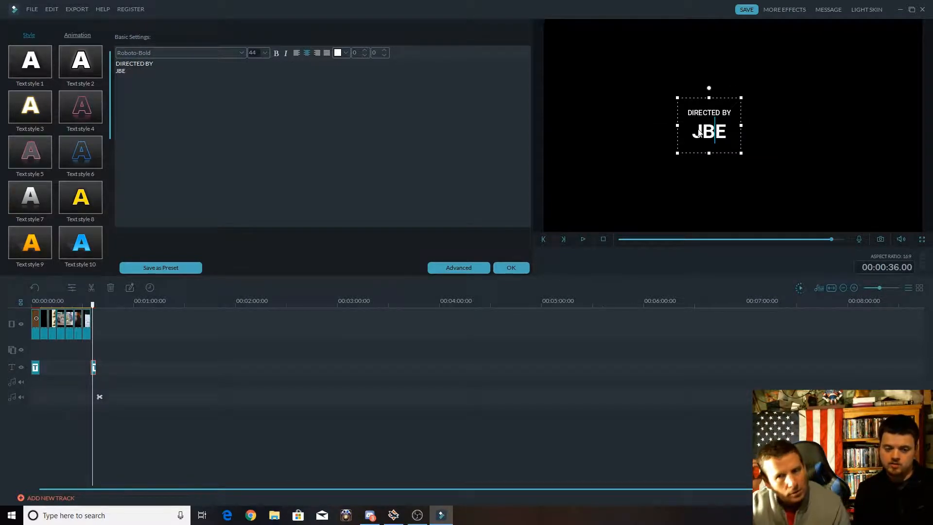
{"action": "type", "text": "y Bob"}
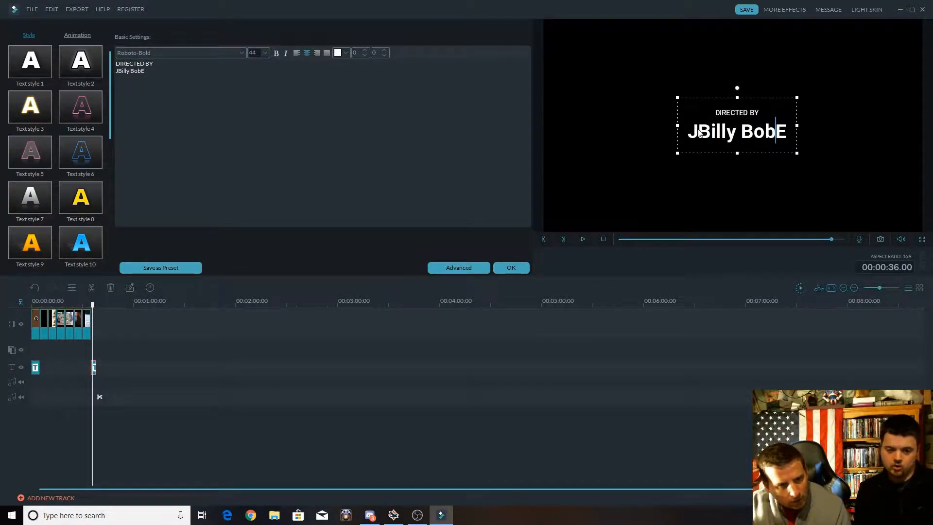
Remove the stray letters before and after the director's name in the end credit and apply the text changes.
{"action": "key", "text": "Delete"}
{"action": "key", "text": "Left"}
{"action": "key", "text": "Left"}
{"action": "key", "text": "Left"}
{"action": "key", "text": "Left"}
{"action": "key", "text": "Left"}
{"action": "key", "text": "Left"}
{"action": "key", "text": "Left"}
{"action": "key", "text": "Left"}
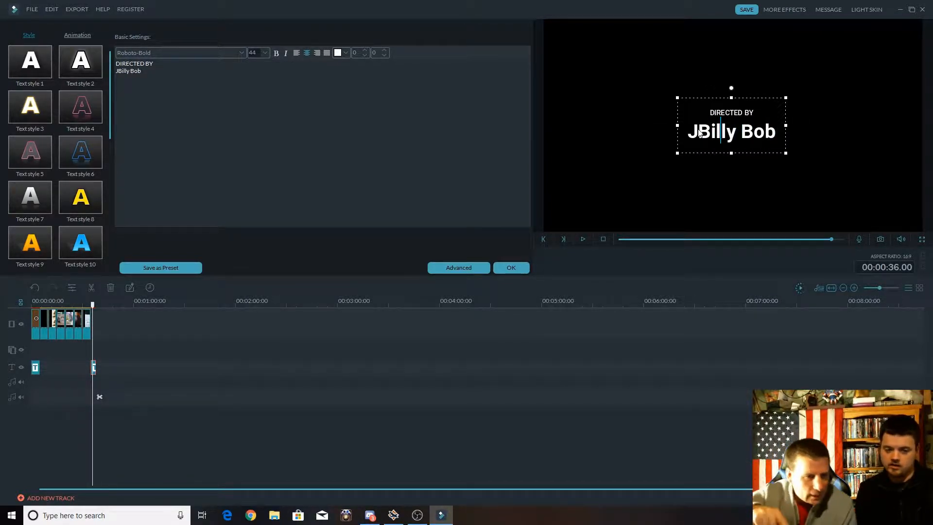
{"action": "key", "text": "Left"}
{"action": "key", "text": "BackSpace"}
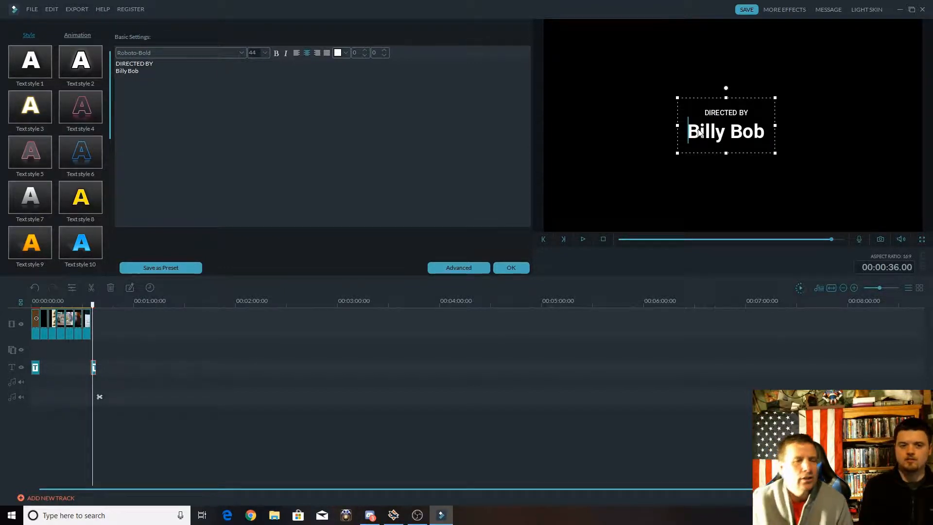
{"action": "left_click", "coordinate": [507, 267]}
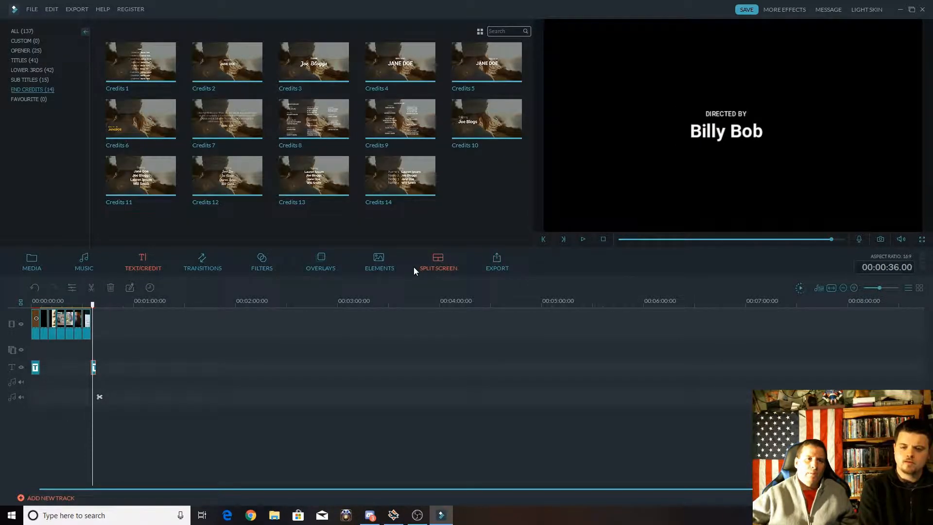
Play the slideshow from the opener and skip ahead through the pictures to review the sequence.
{"action": "left_click", "coordinate": [34, 305]}
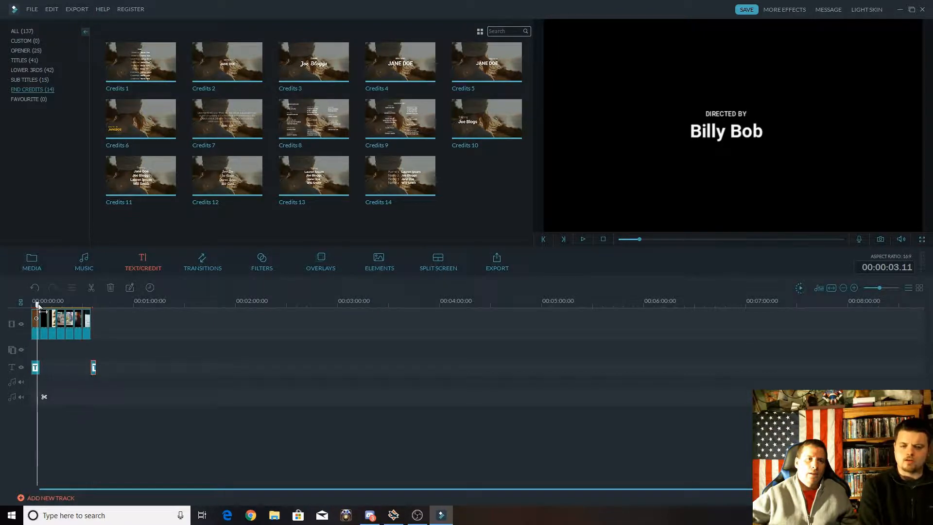
{"action": "key", "text": "space"}
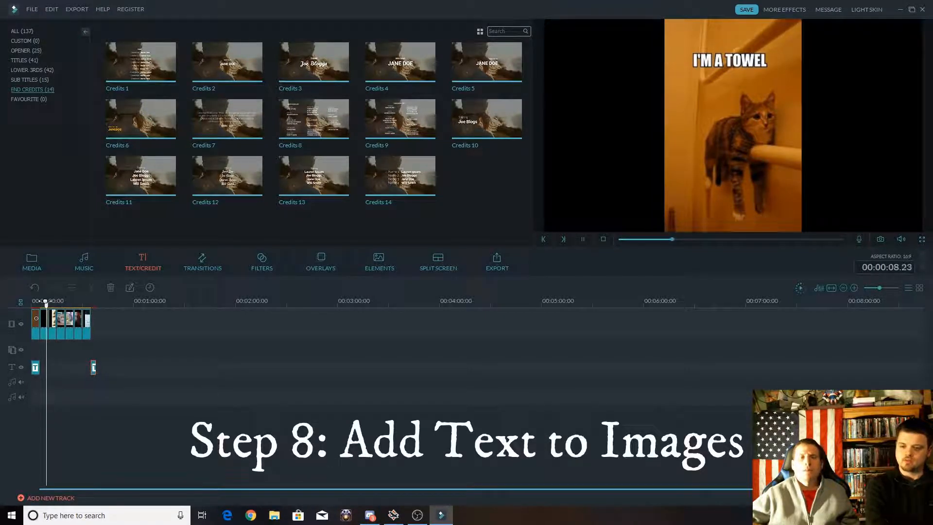
{"action": "left_click_drag", "start_coordinate": [49, 305], "coordinate": [59, 305]}
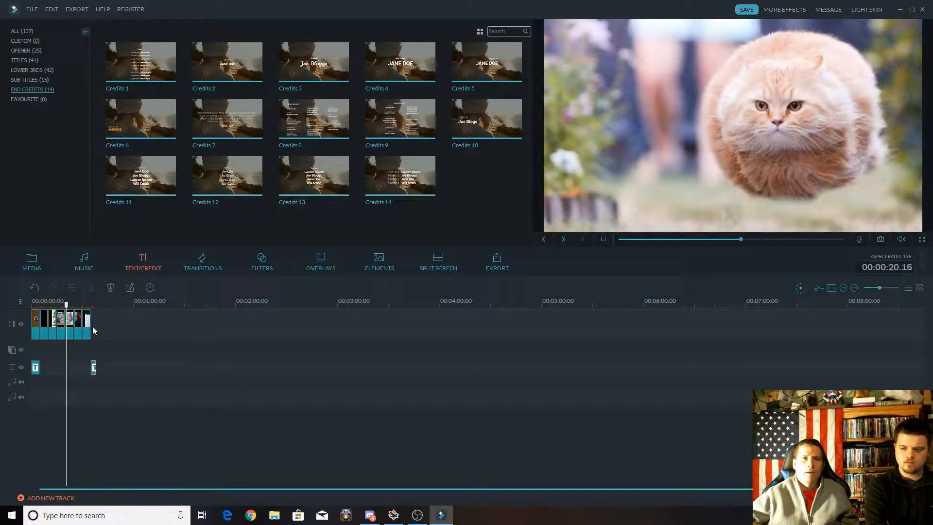
{"action": "key", "text": "space"}
Add the Title 29 template to the text track just before the start of Picture 3.
{"action": "left_click_drag", "start_coordinate": [67, 306], "coordinate": [56, 305]}
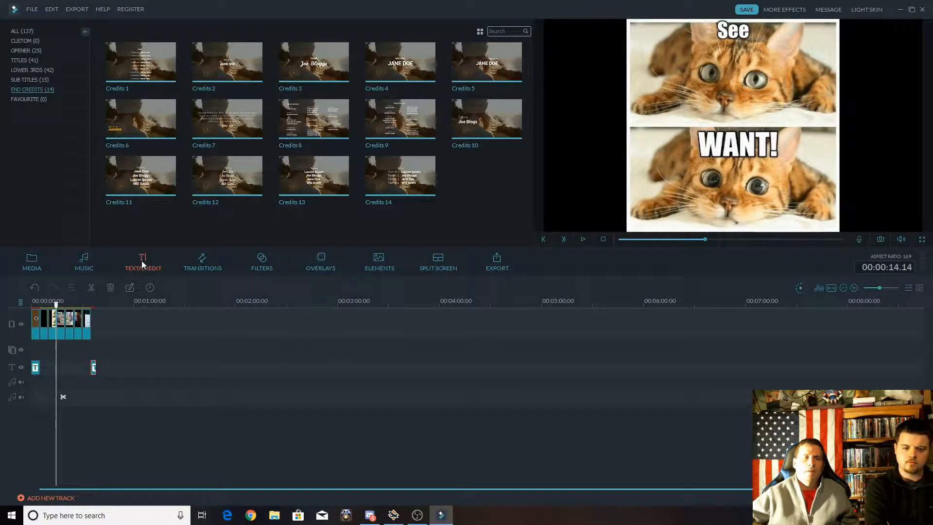
{"action": "left_click", "coordinate": [36, 61]}
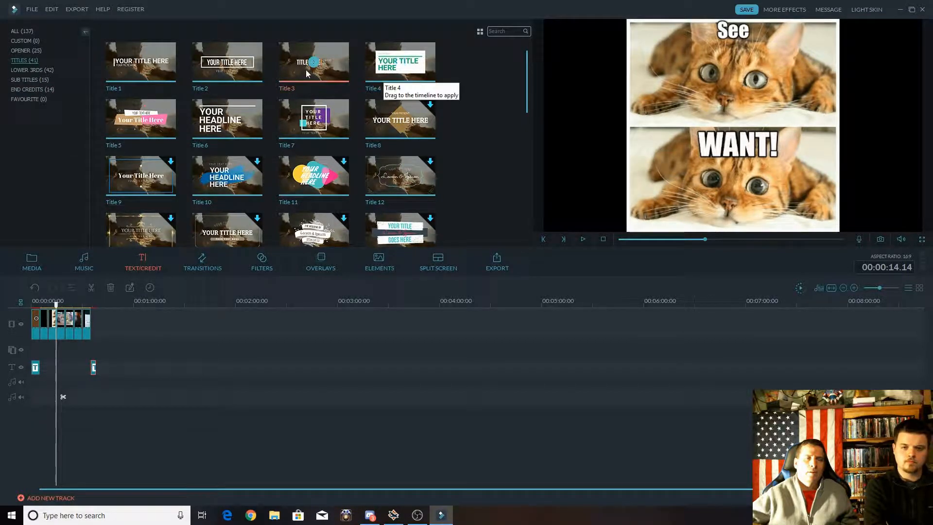
{"action": "scroll", "coordinate": [311, 146], "scroll_direction": "down", "scroll_amount": 10}
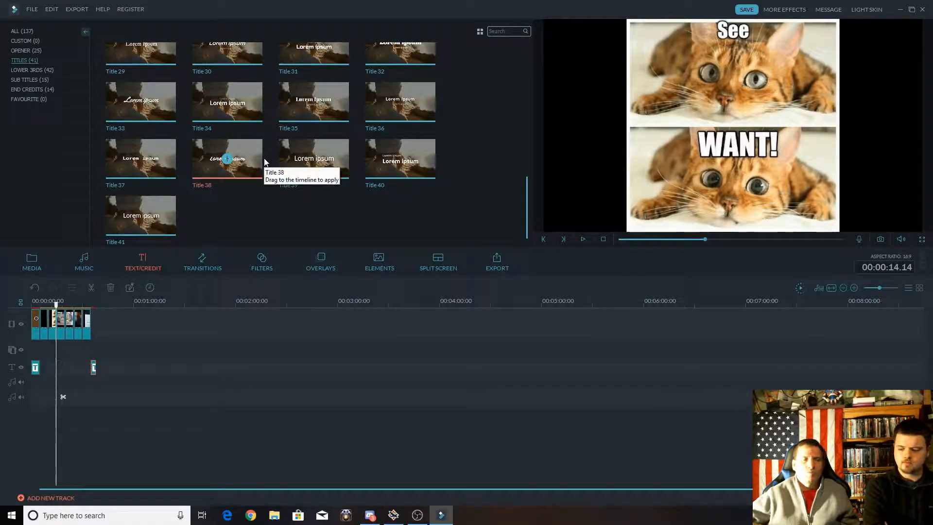
{"action": "scroll", "coordinate": [269, 153], "scroll_direction": "up", "scroll_amount": 2}
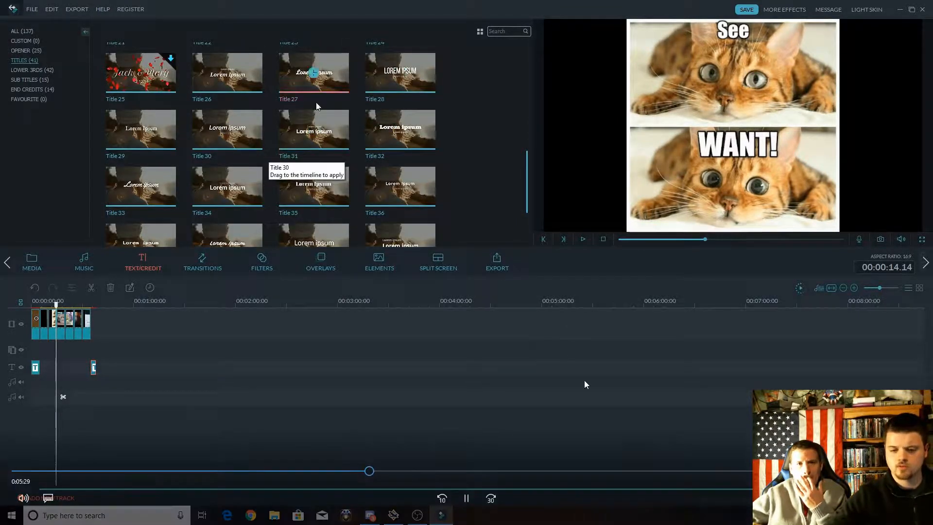
{"action": "left_click", "coordinate": [140, 130]}
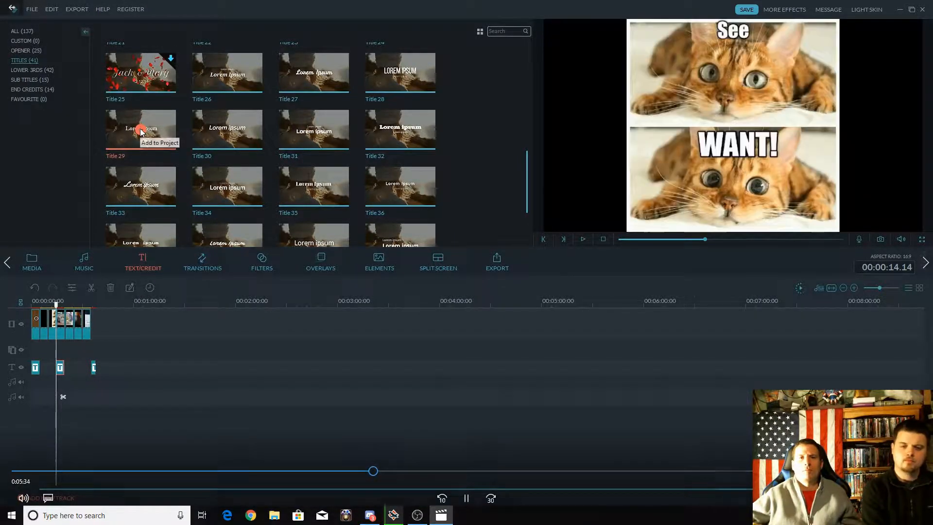
{"action": "left_click", "coordinate": [51, 9]}
{"action": "left_click", "coordinate": [60, 20]}
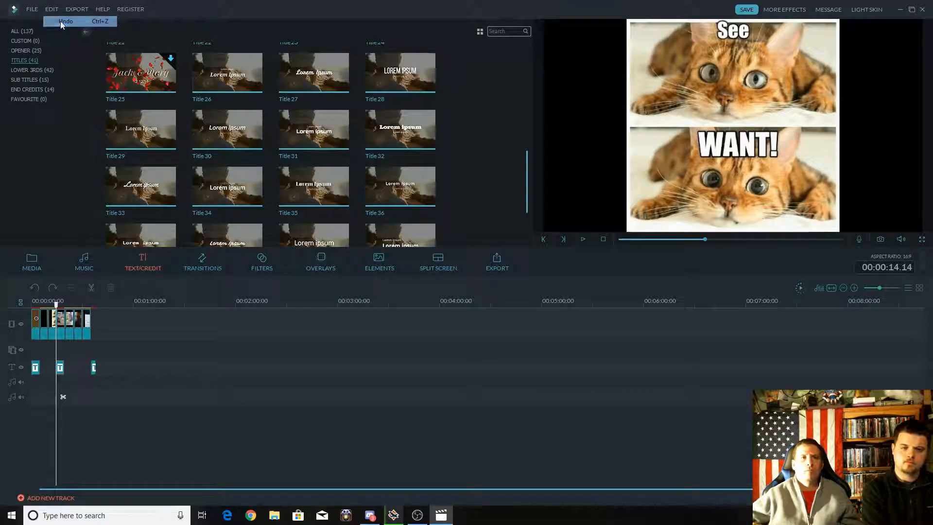
Add a second Title 29 template to the text track just before the start of Picture 4.
{"action": "left_click_drag", "start_coordinate": [58, 306], "coordinate": [65, 305]}
{"action": "left_click", "coordinate": [140, 129]}
{"action": "left_click", "coordinate": [140, 130]}
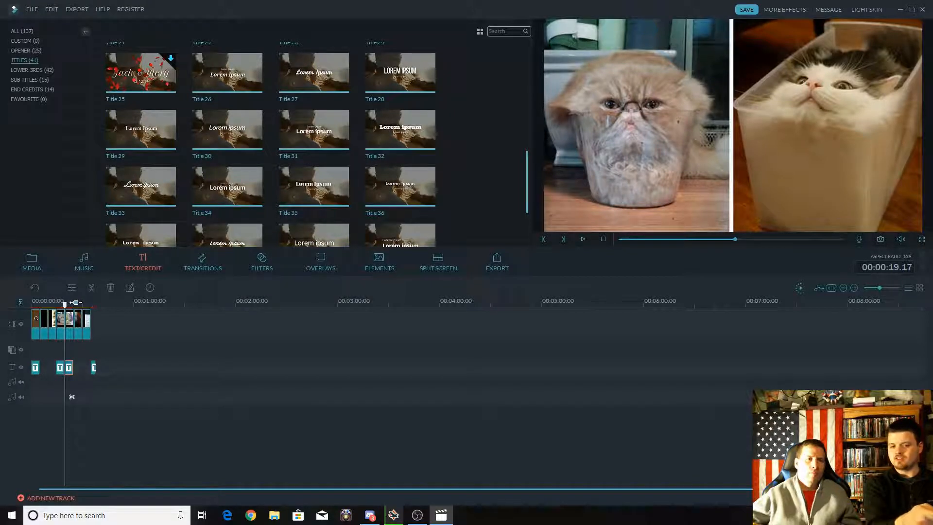
Align the two Title 29 clips with the starts of Picture 3 and Picture 4 on the timeline.
{"action": "left_click_drag", "start_coordinate": [76, 302], "coordinate": [799, 293]}
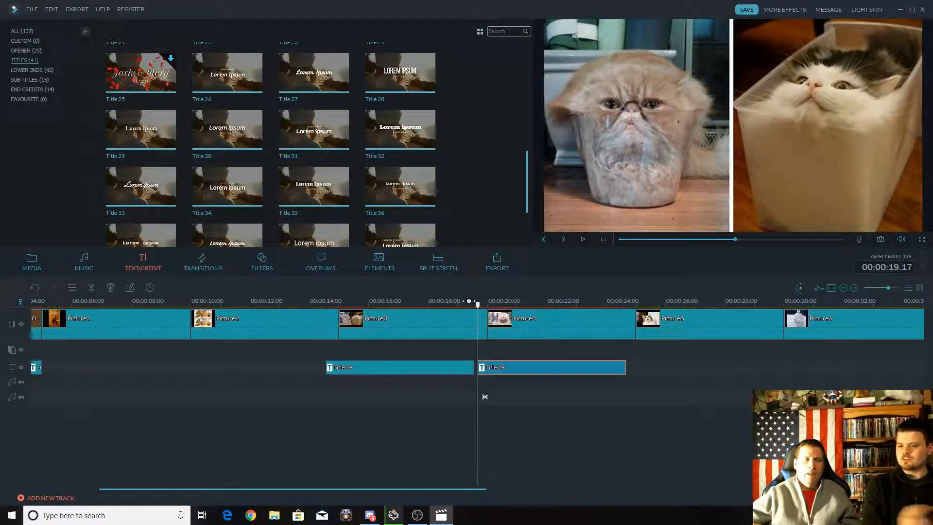
{"action": "left_click_drag", "start_coordinate": [469, 301], "coordinate": [600, 291]}
{"action": "left_click_drag", "start_coordinate": [536, 369], "coordinate": [549, 366]}
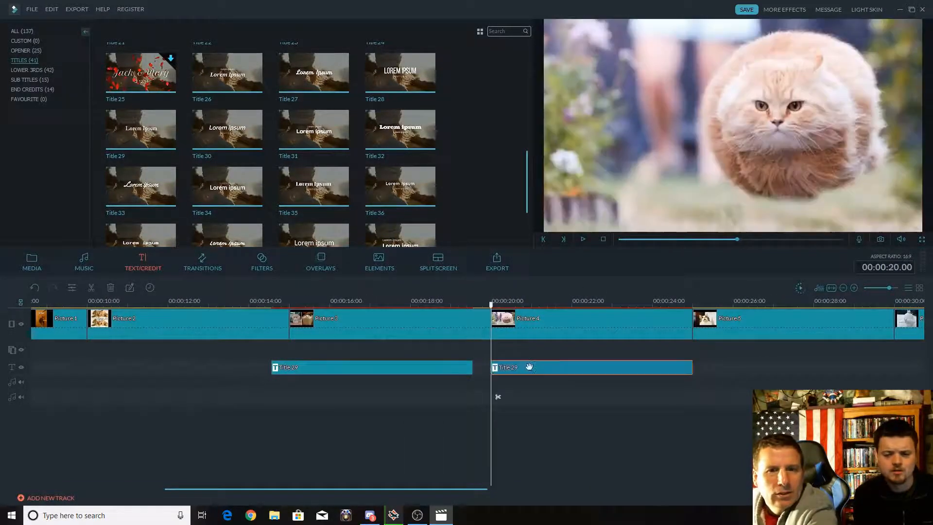
{"action": "left_click_drag", "start_coordinate": [377, 367], "coordinate": [389, 363]}
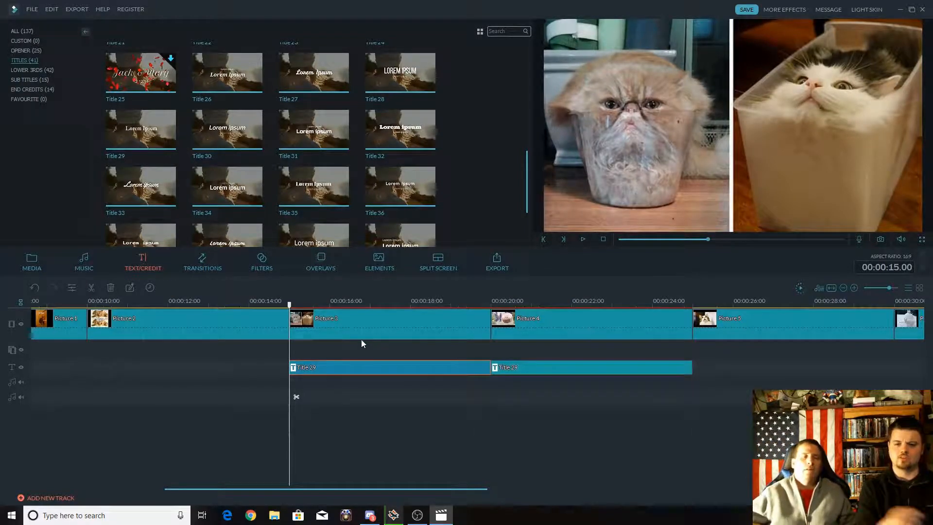
Replace the placeholder text of the title over Picture 3 with "Liquid Cats".
{"action": "double_click", "coordinate": [371, 367]}
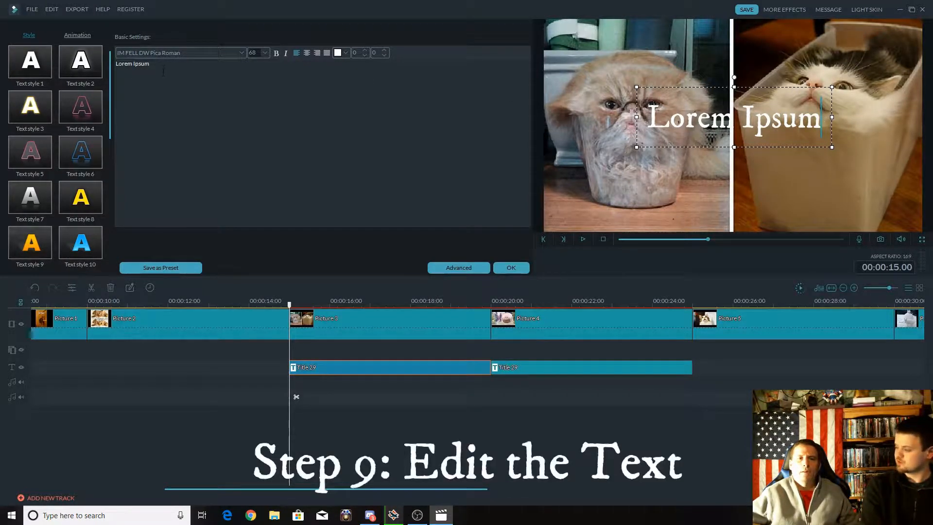
{"action": "key", "text": "ctrl+a"}
{"action": "left_click_drag", "start_coordinate": [112, 75], "coordinate": [119, 74]}
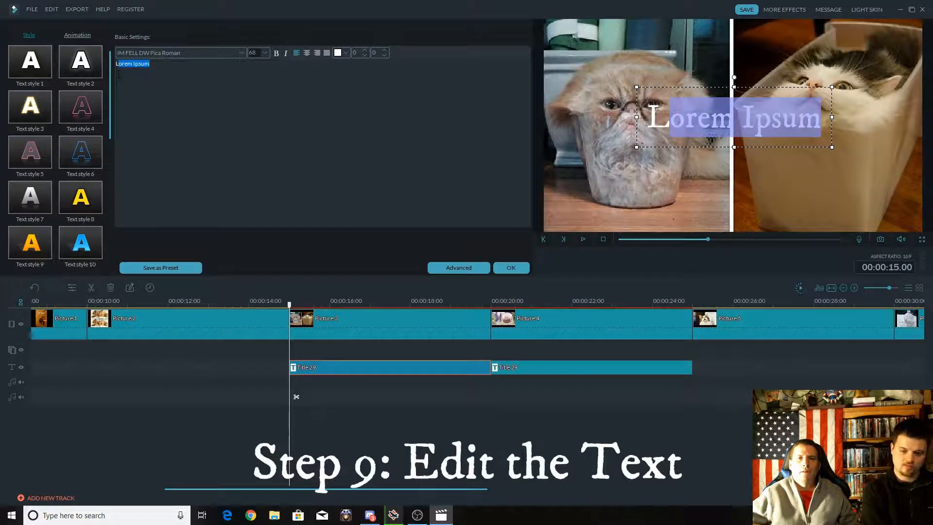
{"action": "type", "text": "iquid C"}
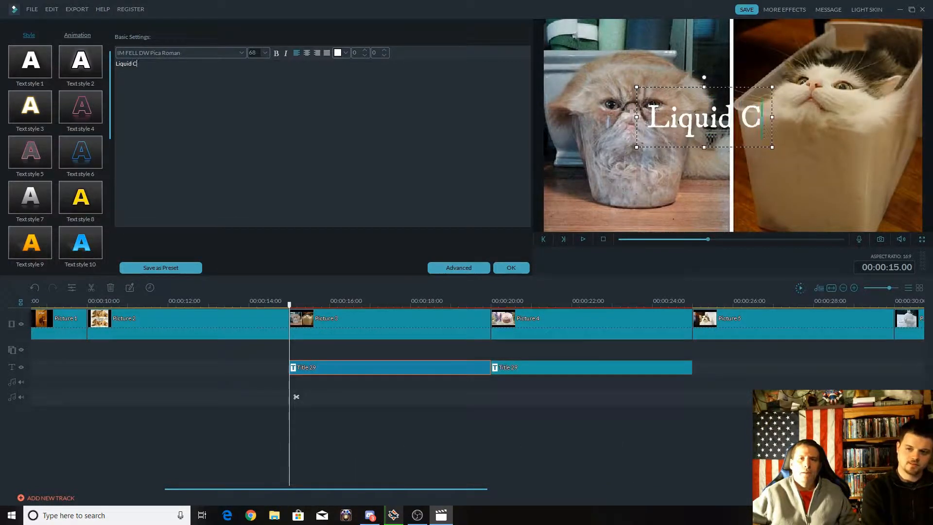
{"action": "type", "text": "ats"}
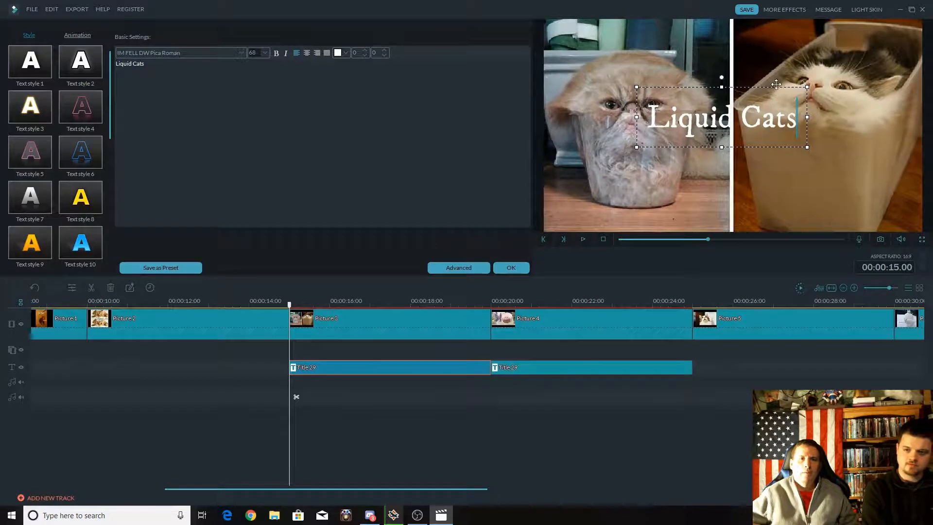
Set the "Liquid Cats" title's font size to 44, move it to the lower left corner of Picture 3, and preview it.
{"action": "left_click", "coordinate": [266, 51]}
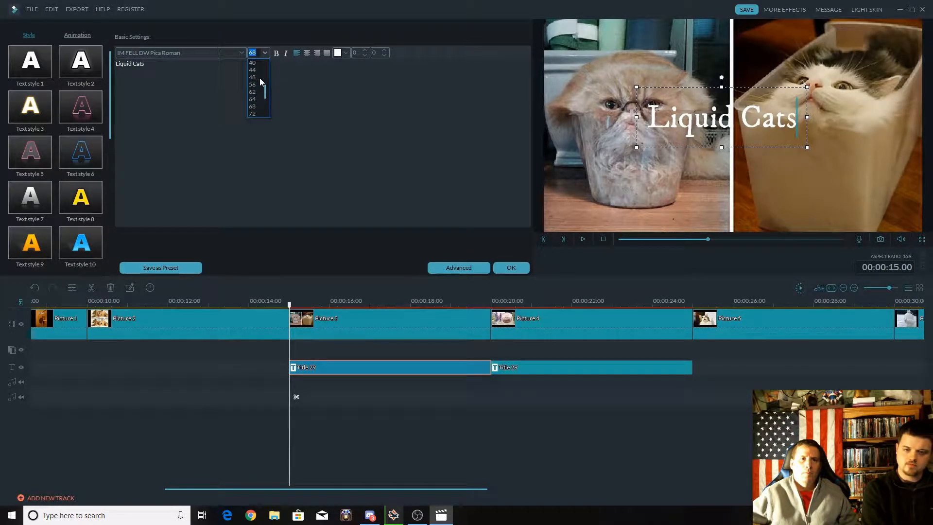
{"action": "left_click", "coordinate": [253, 70]}
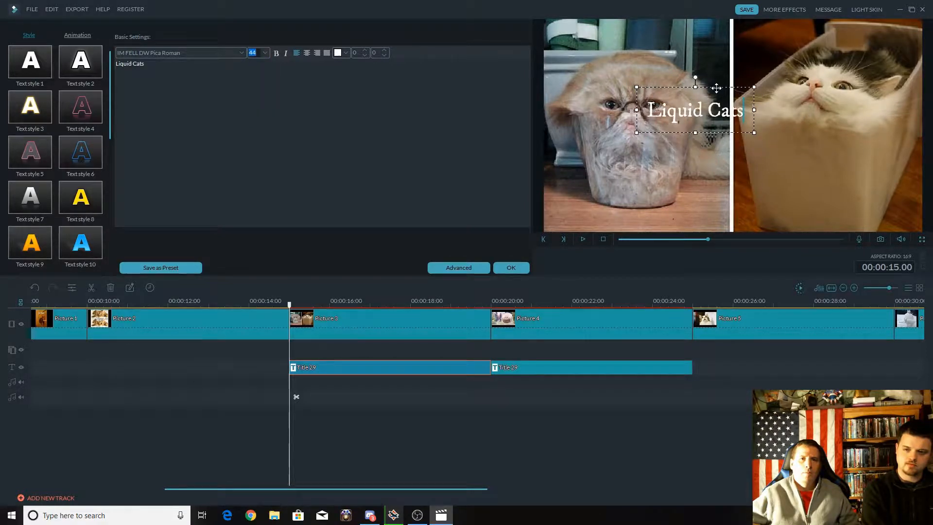
{"action": "left_click_drag", "start_coordinate": [743, 111], "coordinate": [684, 126]}
{"action": "left_click_drag", "start_coordinate": [710, 87], "coordinate": [598, 190]}
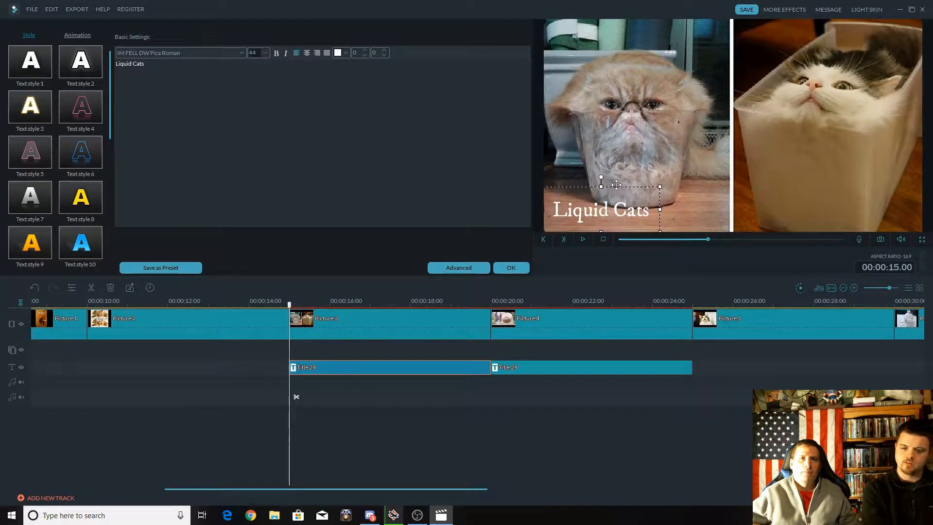
{"action": "left_click", "coordinate": [511, 268]}
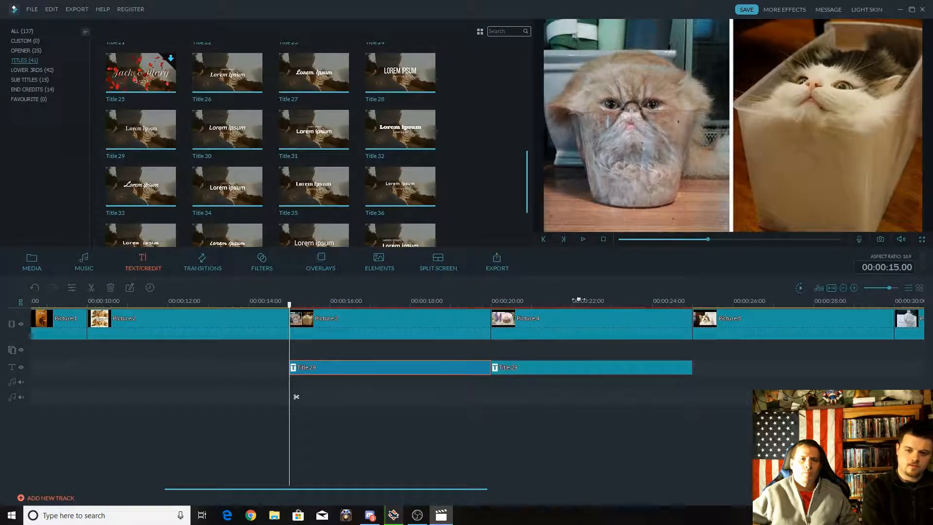
{"action": "key", "text": "space"}
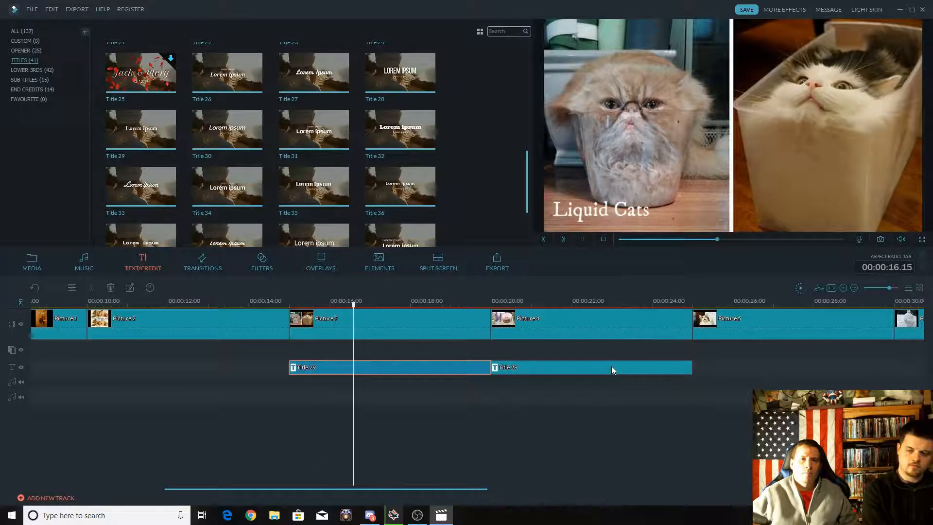
Replace the placeholder text of the title over Picture 4 with "Gravity Cat Not Amused".
{"action": "double_click", "coordinate": [611, 367]}
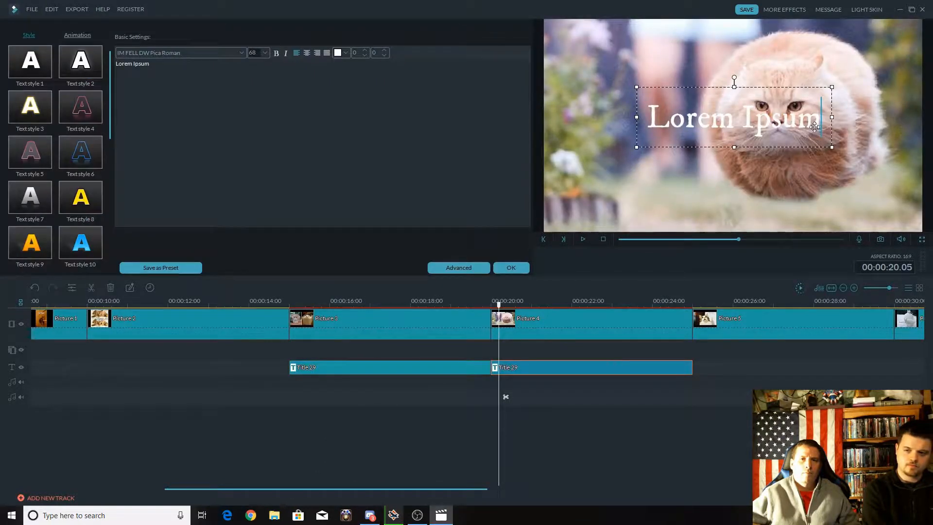
{"action": "key", "text": "ctrl+a"}
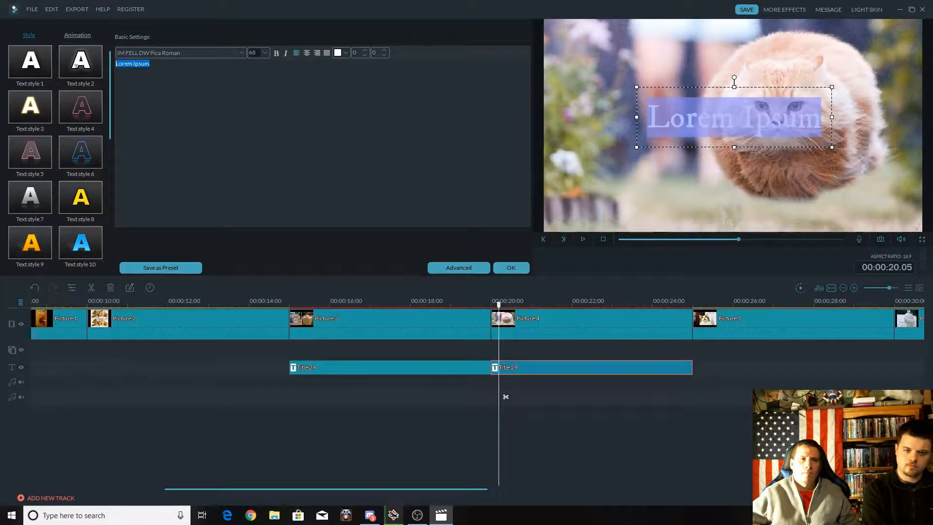
{"action": "type", "text": "Gra"}
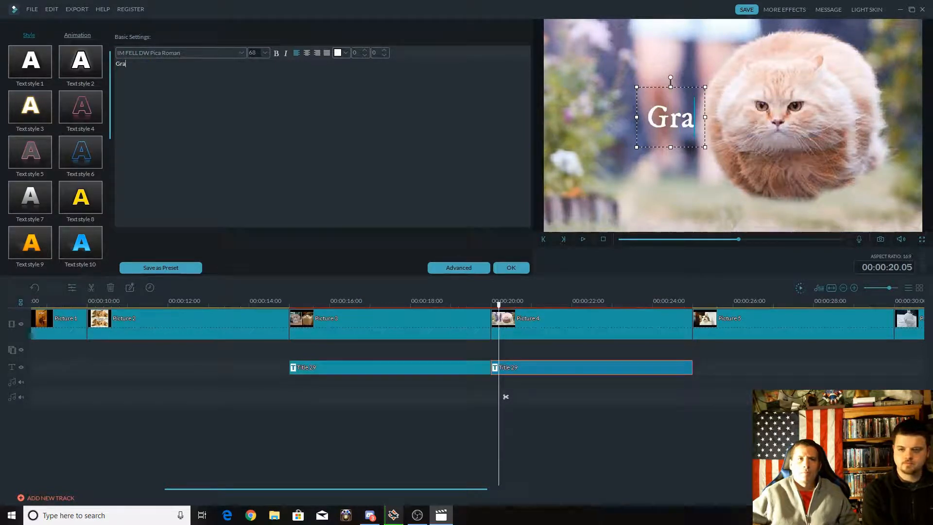
{"action": "type", "text": "vity Cat"}
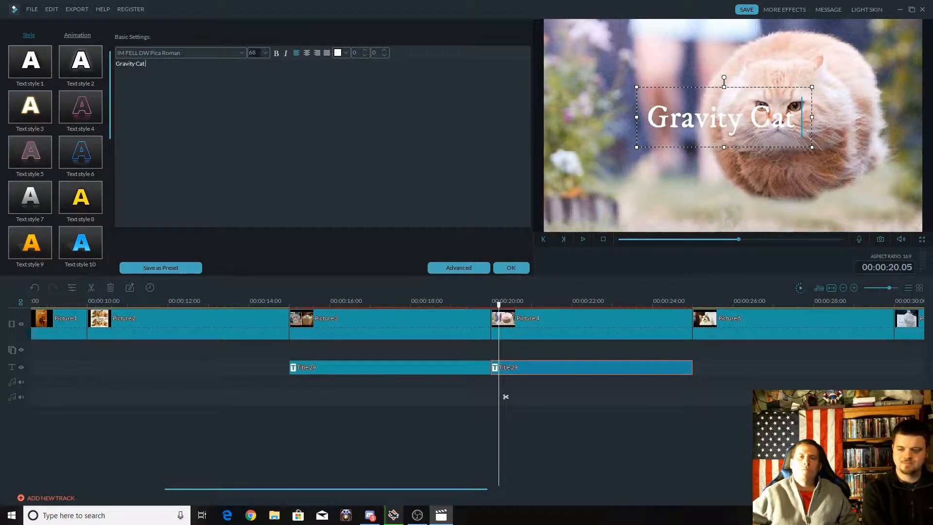
{"action": "type", "text": " Not Amused"}
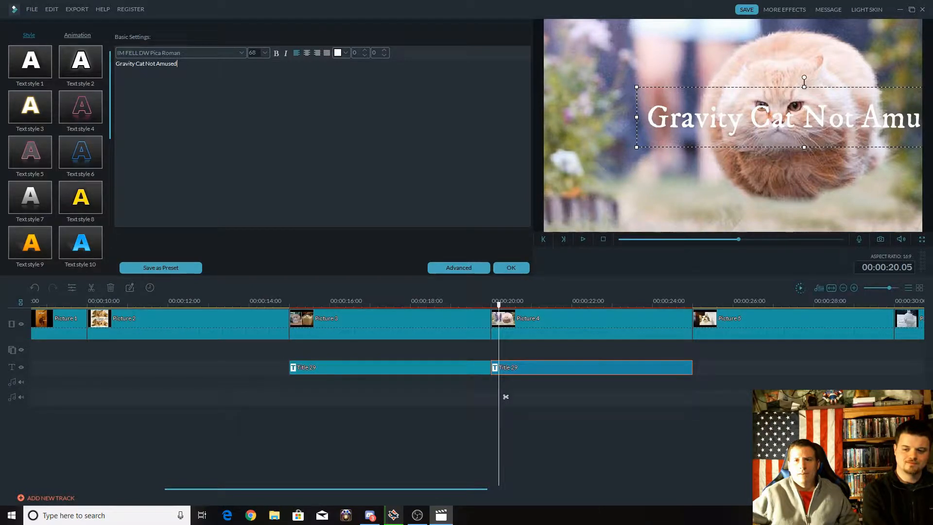
Set the "Gravity Cat Not Amused" title's font size to 44 and move it to the lower left corner of Picture 4.
{"action": "key", "text": "ctrl+a"}
{"action": "left_click", "coordinate": [265, 53]}
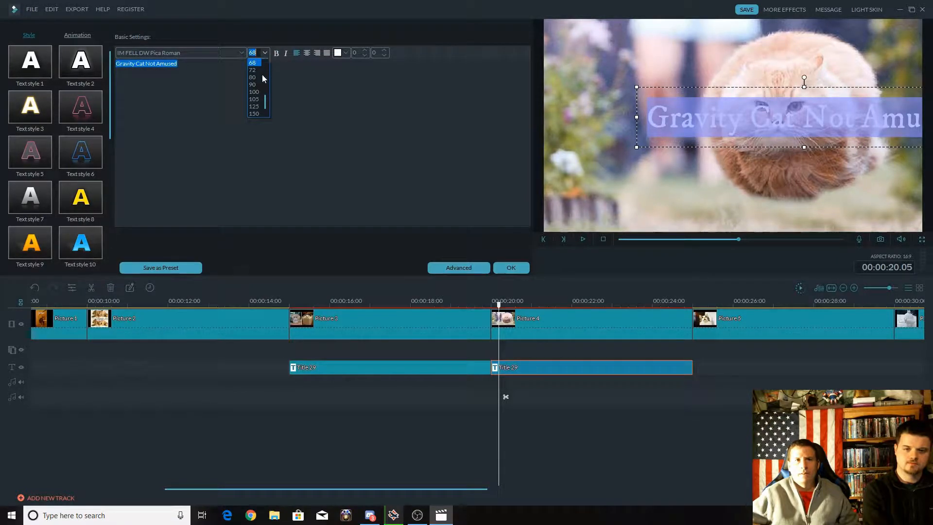
{"action": "scroll", "coordinate": [262, 75], "scroll_direction": "up", "scroll_amount": 1}
{"action": "left_click", "coordinate": [252, 69]}
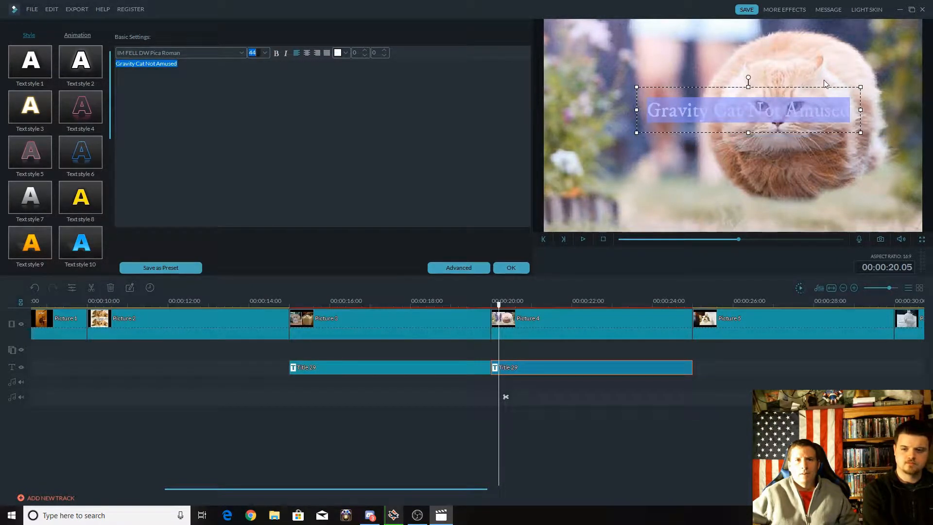
{"action": "left_click_drag", "start_coordinate": [809, 98], "coordinate": [714, 192]}
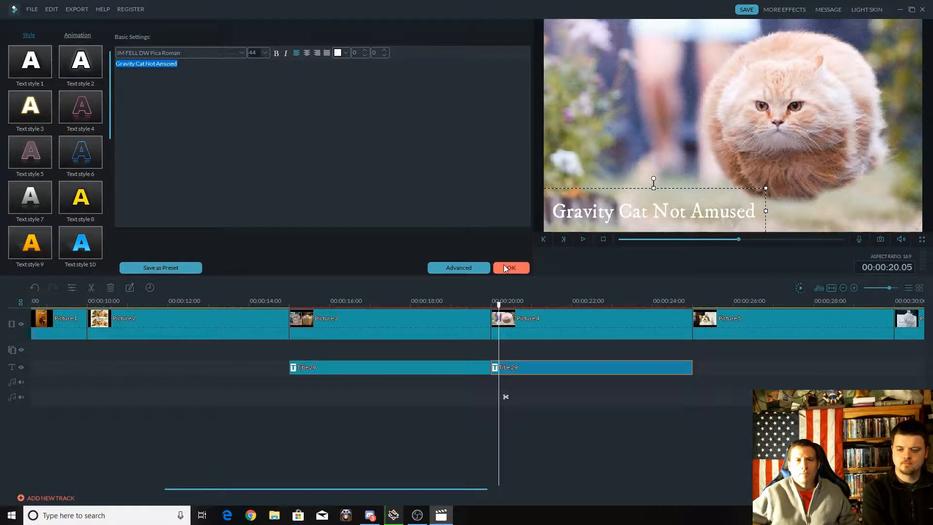
{"action": "left_click", "coordinate": [505, 267]}
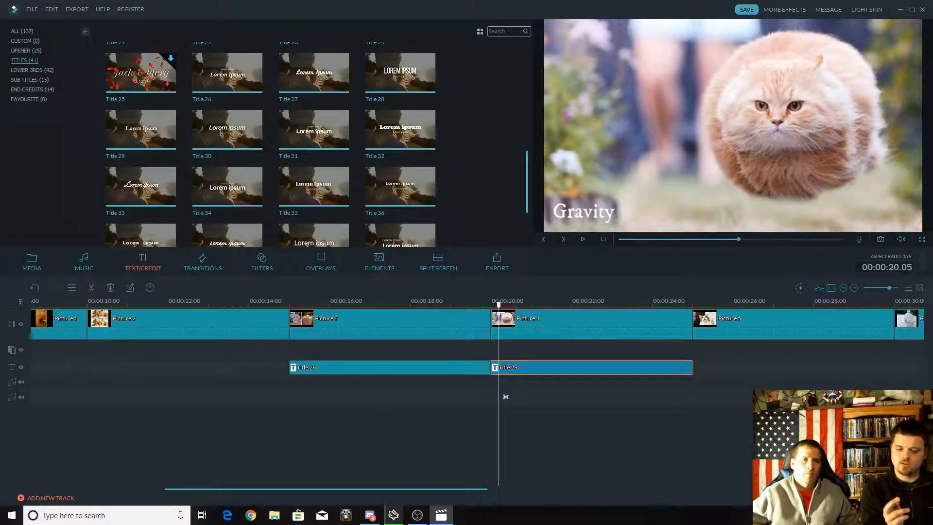
Play the slideshow from the beginning to review the opener and first pictures.
{"action": "left_click_drag", "start_coordinate": [674, 303], "coordinate": [299, 302]}
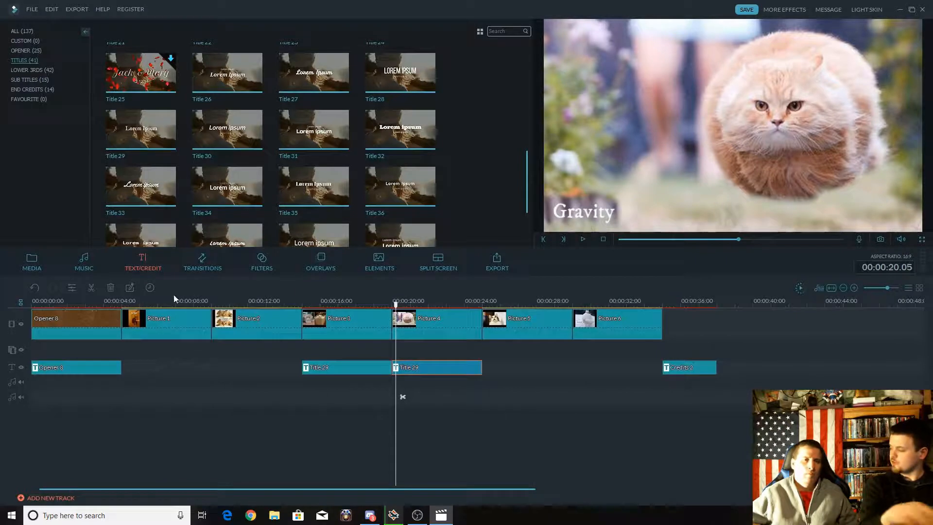
{"action": "left_click", "coordinate": [21, 300]}
{"action": "key", "text": "space"}
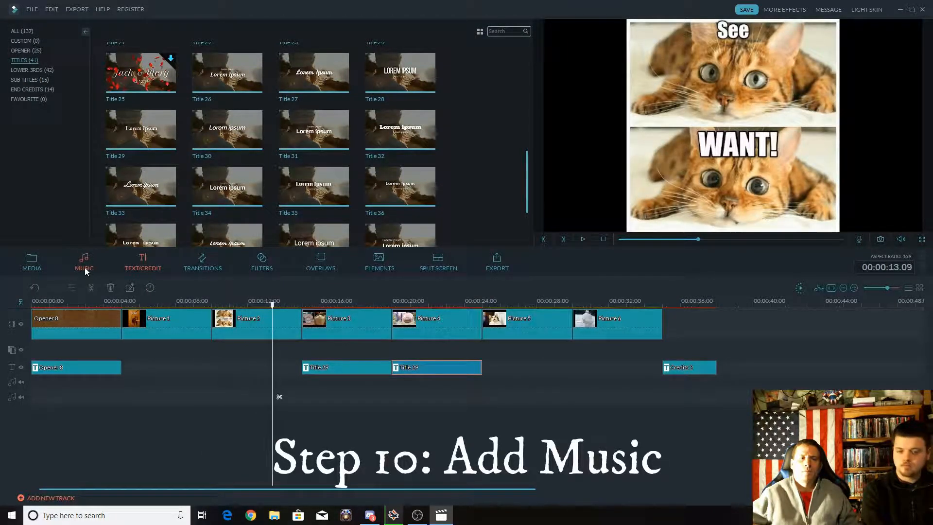
{"action": "key", "text": "space"}
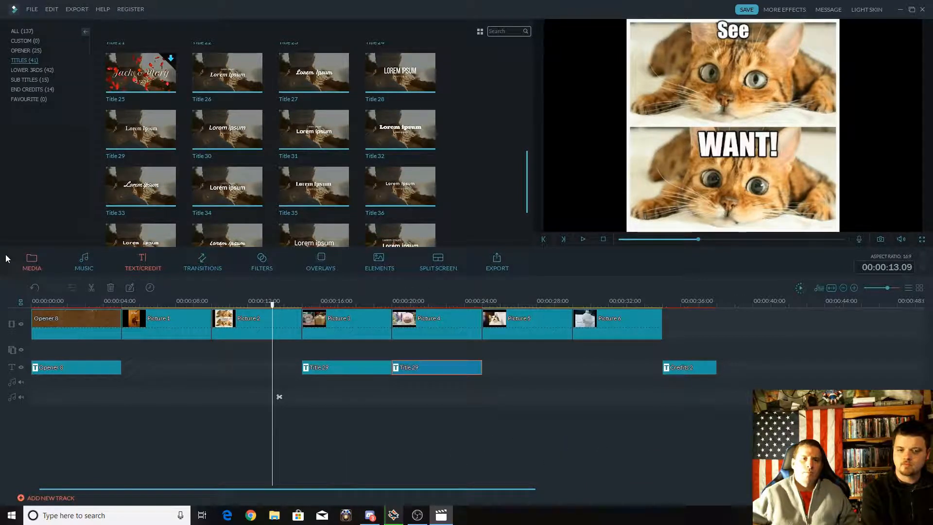
Add the Tender & Sentimental track "Always Dreaming - Within Reach" to the project and move it to the start of the timeline.
{"action": "left_click", "coordinate": [77, 262]}
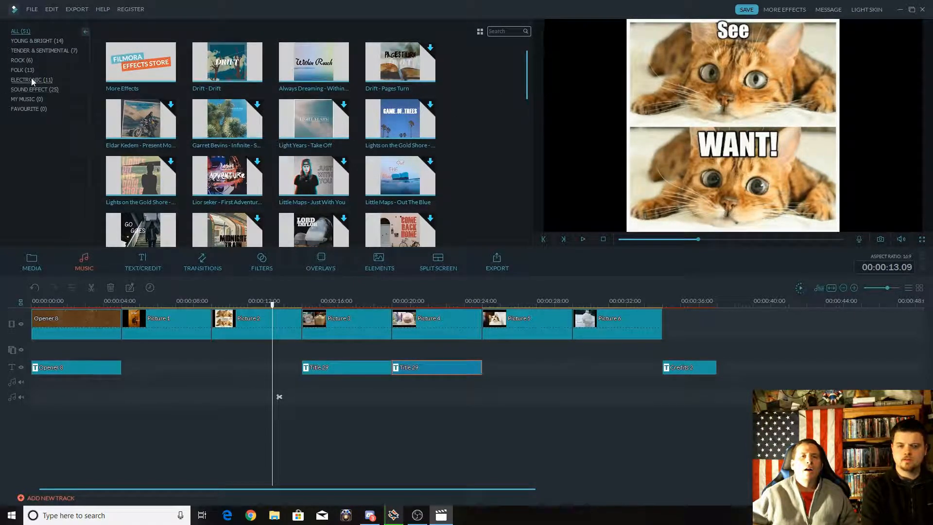
{"action": "left_click", "coordinate": [52, 50]}
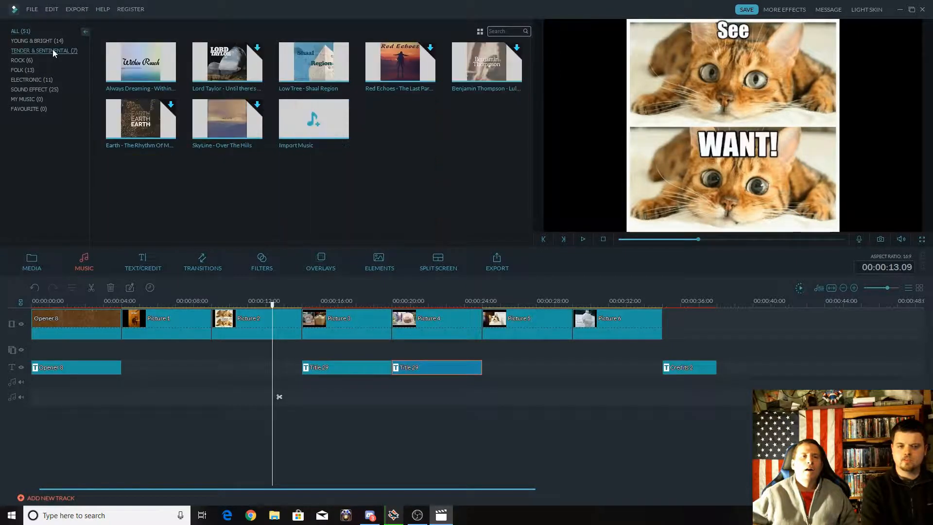
{"action": "left_click", "coordinate": [140, 62]}
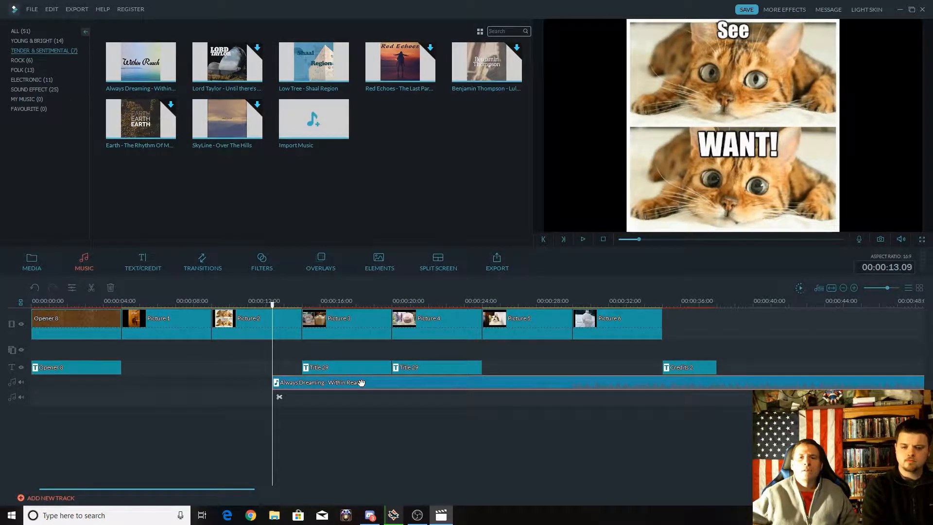
{"action": "left_click_drag", "start_coordinate": [361, 383], "coordinate": [119, 379]}
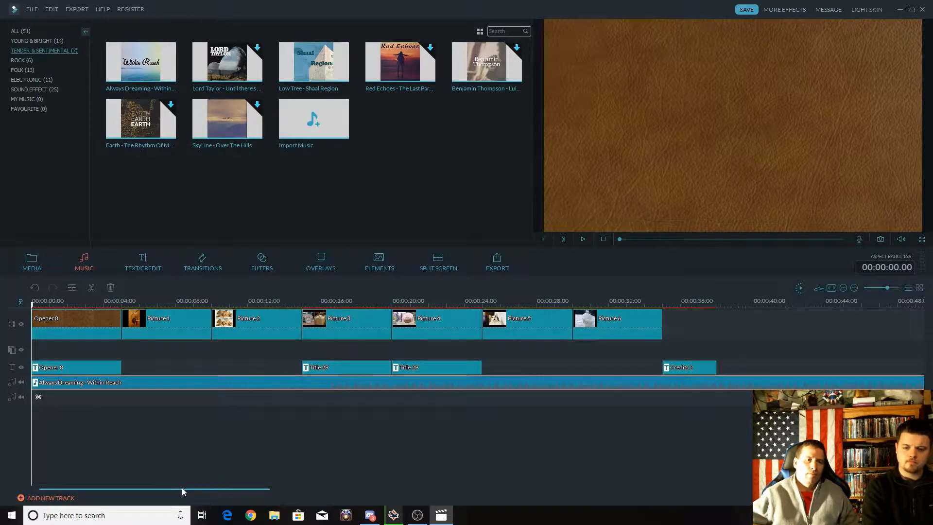
{"action": "left_click_drag", "start_coordinate": [181, 488], "coordinate": [142, 468]}
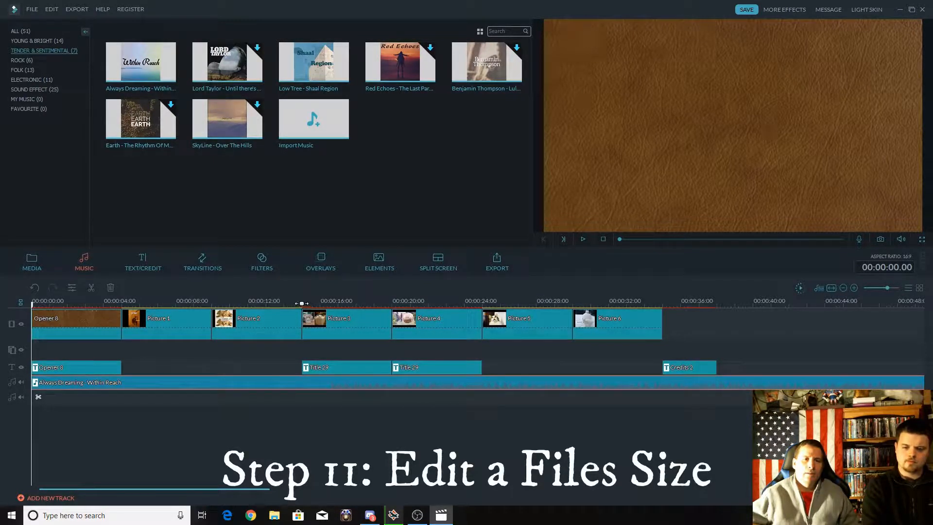
Split the music clip at 00:00:15.00, where Picture 3 starts.
{"action": "left_click", "coordinate": [302, 303]}
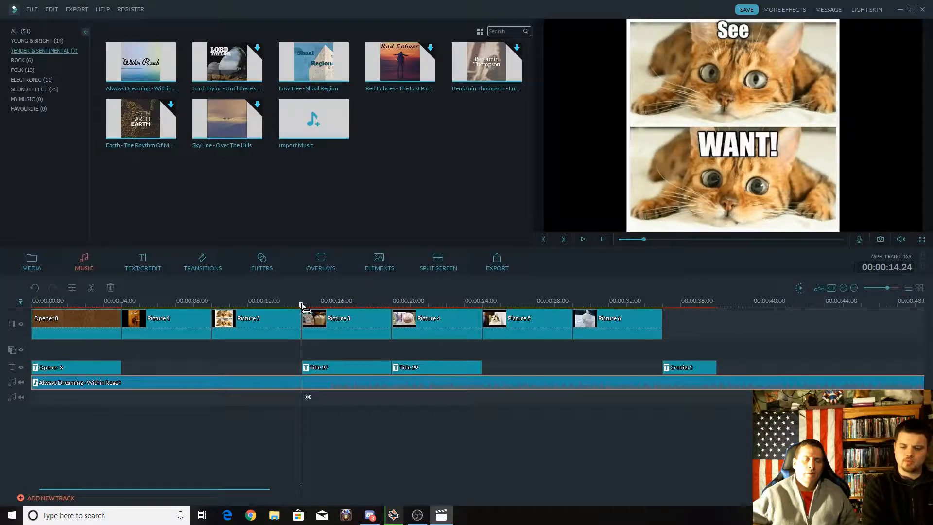
{"action": "mouse_move", "coordinate": [302, 306]}
{"action": "left_mouse_down"}
{"action": "mouse_move", "coordinate": [250, 304]}
{"action": "mouse_move", "coordinate": [303, 302]}
{"action": "left_mouse_up"}
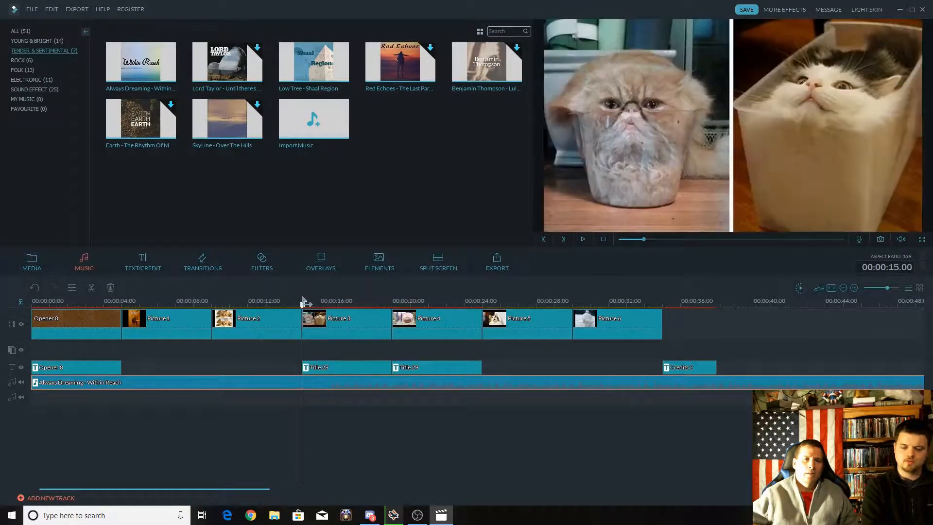
{"action": "right_click", "coordinate": [303, 383]}
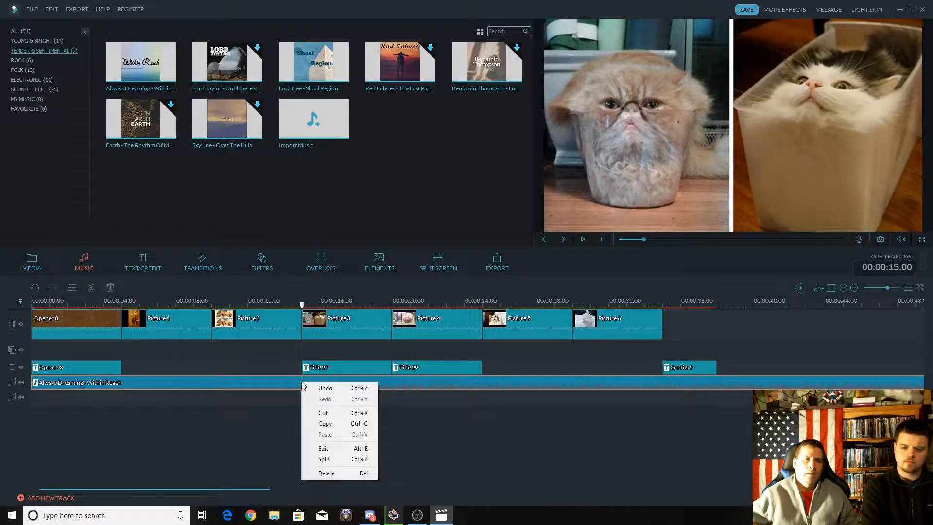
{"action": "left_click", "coordinate": [332, 460]}
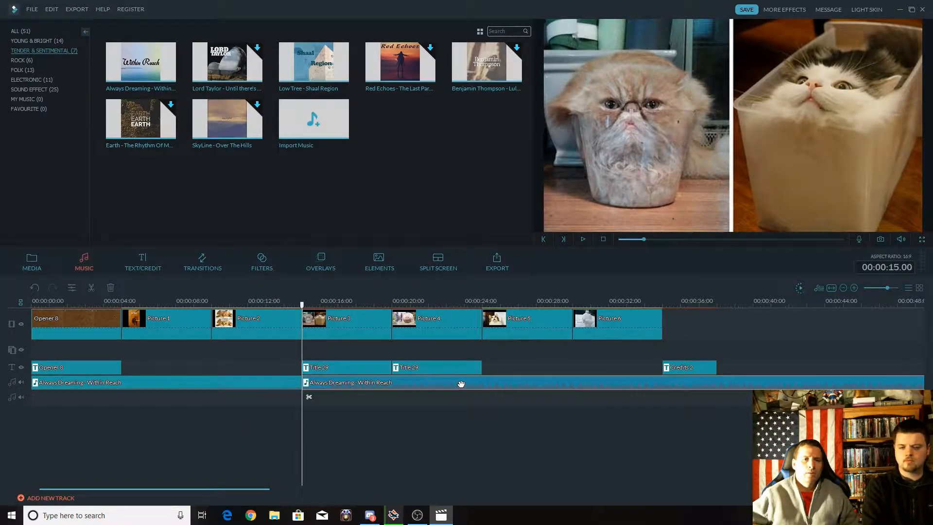
Delete the first segment of the music and move the remaining segment to the start of Picture 1.
{"action": "left_click", "coordinate": [212, 382]}
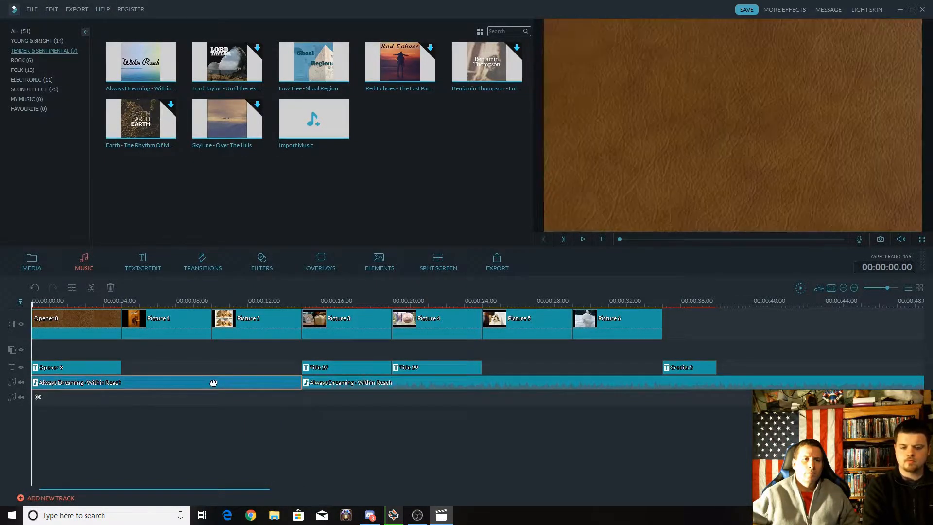
{"action": "right_click", "coordinate": [213, 383]}
{"action": "left_click", "coordinate": [248, 473]}
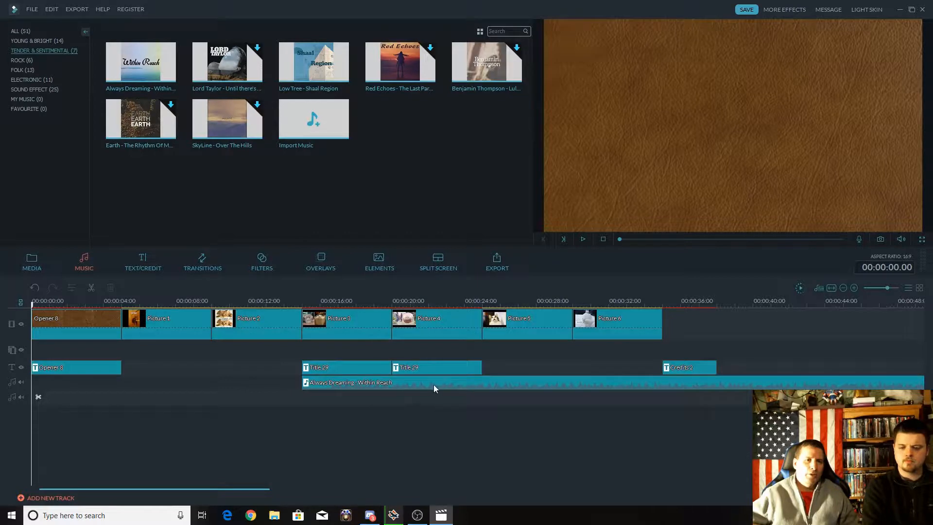
{"action": "left_click_drag", "start_coordinate": [434, 384], "coordinate": [255, 383]}
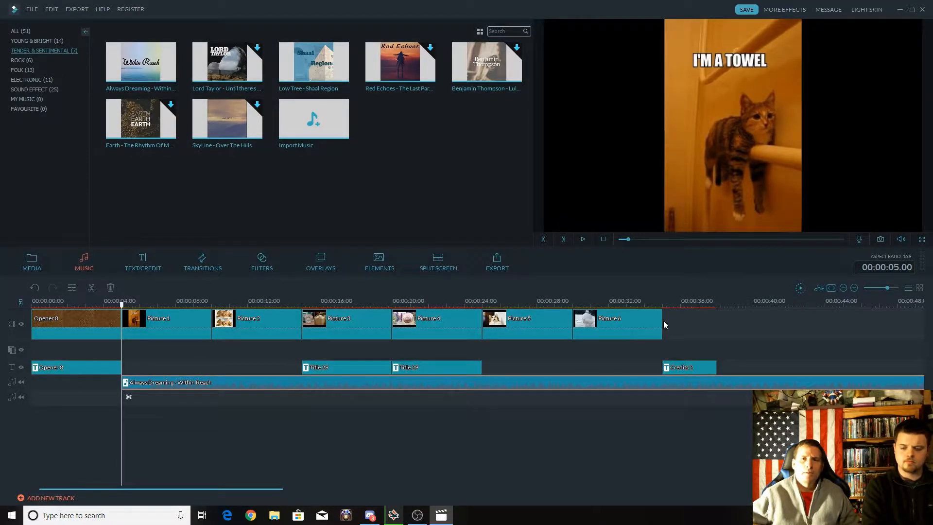
Split the music at the end of the credits, 00:00:38.00, and delete the part after it.
{"action": "left_click", "coordinate": [718, 304]}
{"action": "left_click_drag", "start_coordinate": [718, 305], "coordinate": [716, 305]}
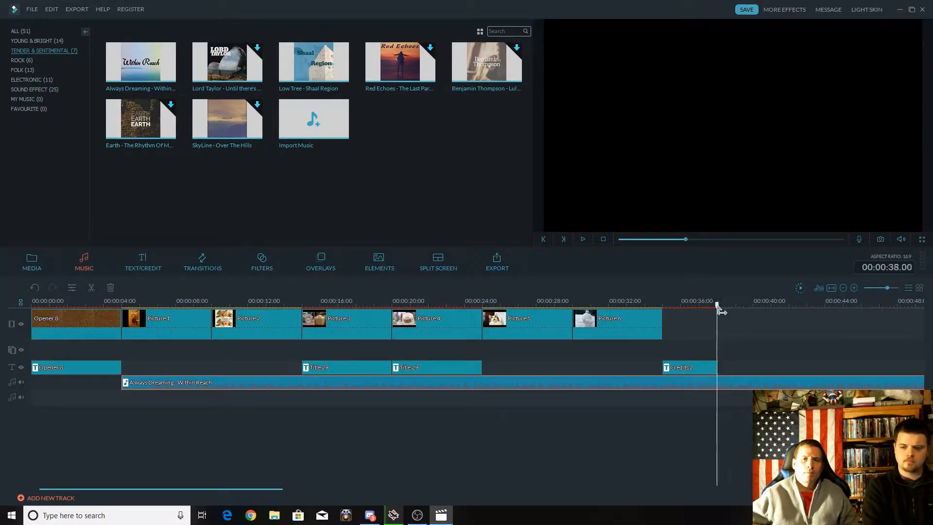
{"action": "right_click", "coordinate": [718, 381]}
{"action": "left_click", "coordinate": [741, 457]}
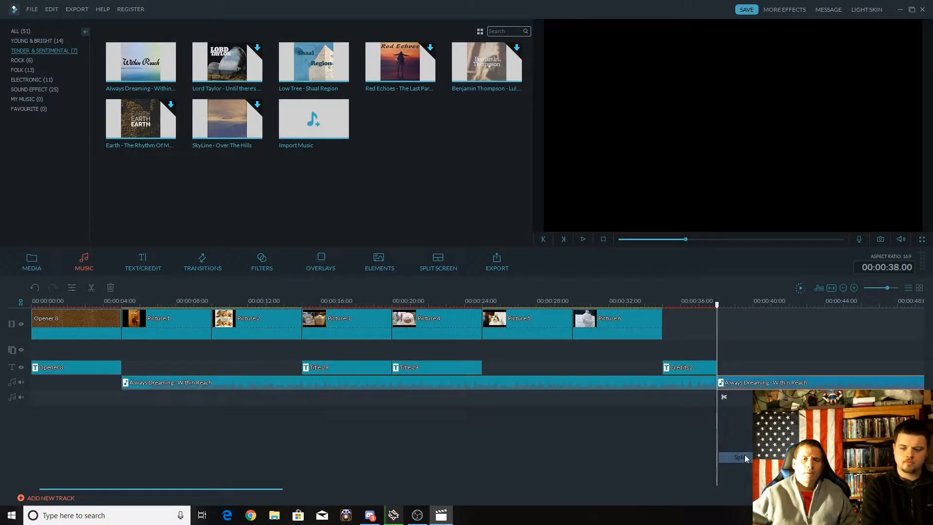
{"action": "right_click", "coordinate": [780, 384]}
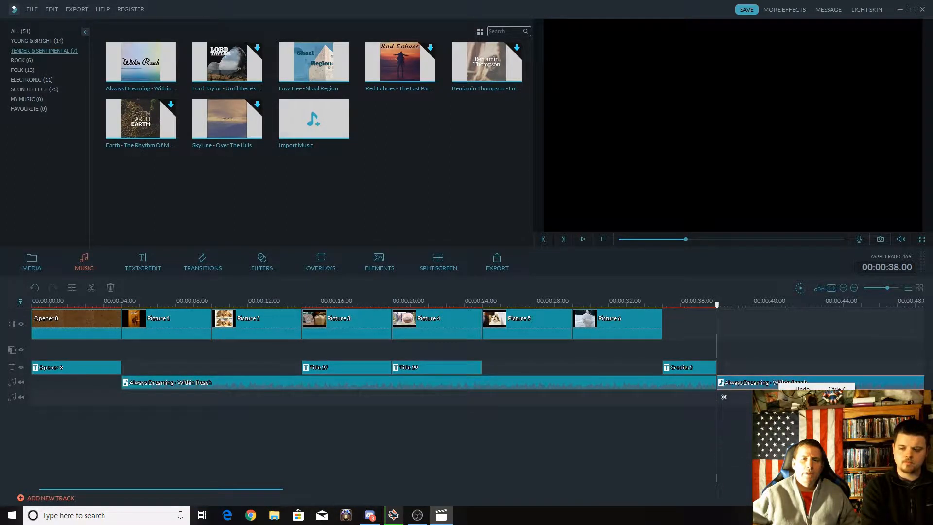
{"action": "left_click", "coordinate": [802, 469]}
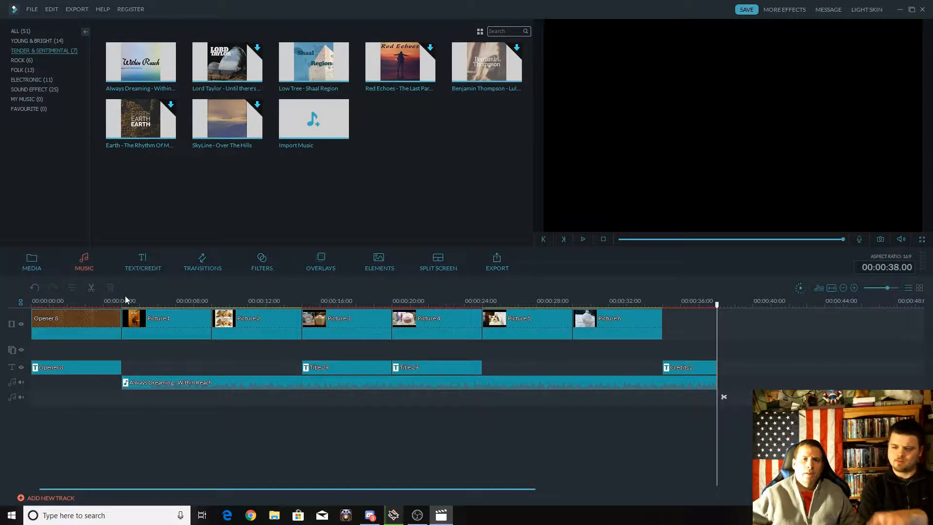
Set the music clip's duration to 00:00:30.00, with a 5.00 s fade-in and a 5.00 s fade-out.
{"action": "double_click", "coordinate": [259, 385]}
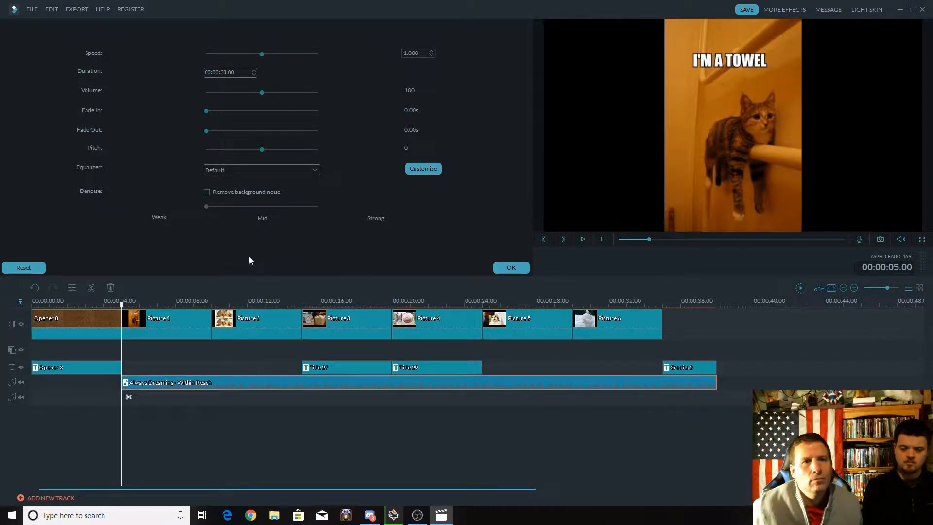
{"action": "left_click", "coordinate": [253, 75]}
{"action": "left_click", "coordinate": [253, 74]}
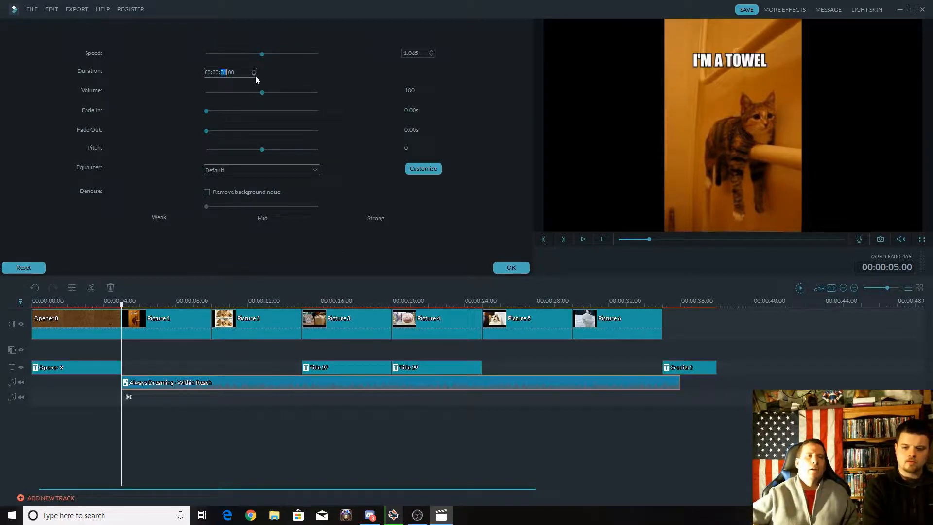
{"action": "left_click", "coordinate": [254, 74]}
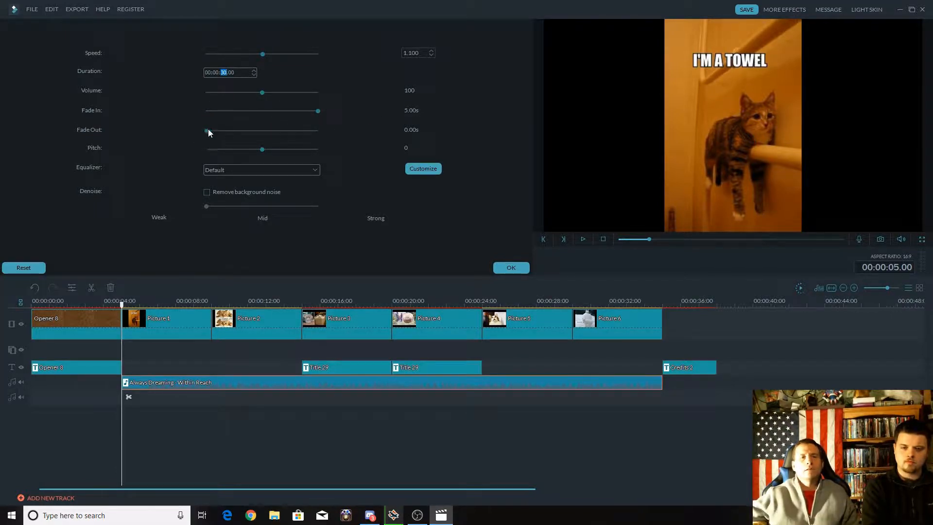
{"action": "left_click_drag", "start_coordinate": [209, 130], "coordinate": [352, 129]}
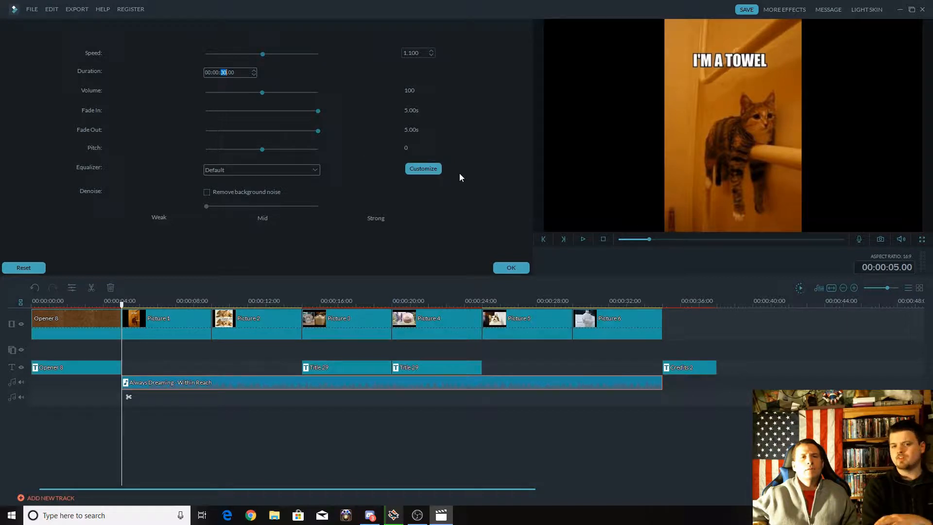
{"action": "left_click", "coordinate": [511, 267]}
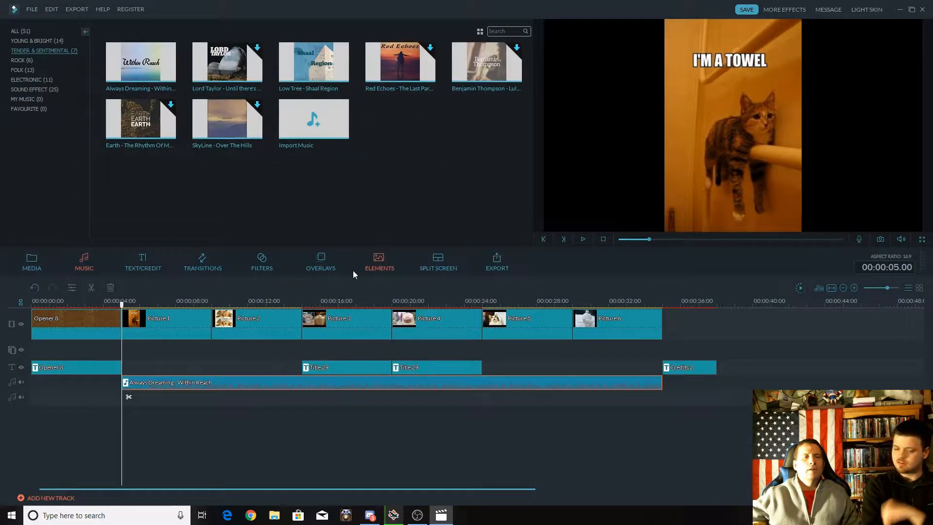
Play back Picture 1 and Picture 2 to check the music's fade-in and loudness, lowering the system volume.
{"action": "key", "text": "space"}
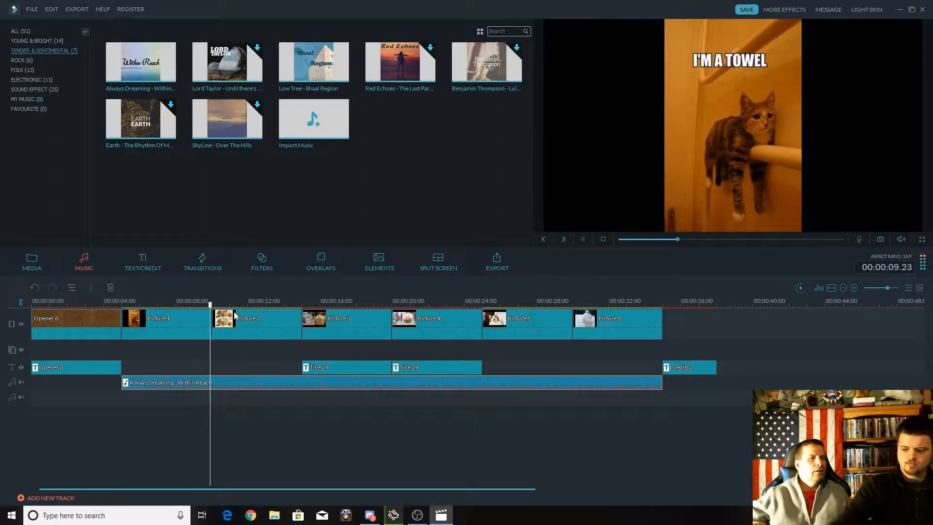
{"action": "key", "text": "XF86AudioLowerVolume"}
{"action": "key", "text": "XF86AudioLowerVolume"}
{"action": "key", "text": "XF86AudioLowerVolume"}
{"action": "key", "text": "XF86AudioLowerVolume"}
{"action": "key", "text": "XF86AudioLowerVolume"}
{"action": "key", "text": "XF86AudioLowerVolume"}
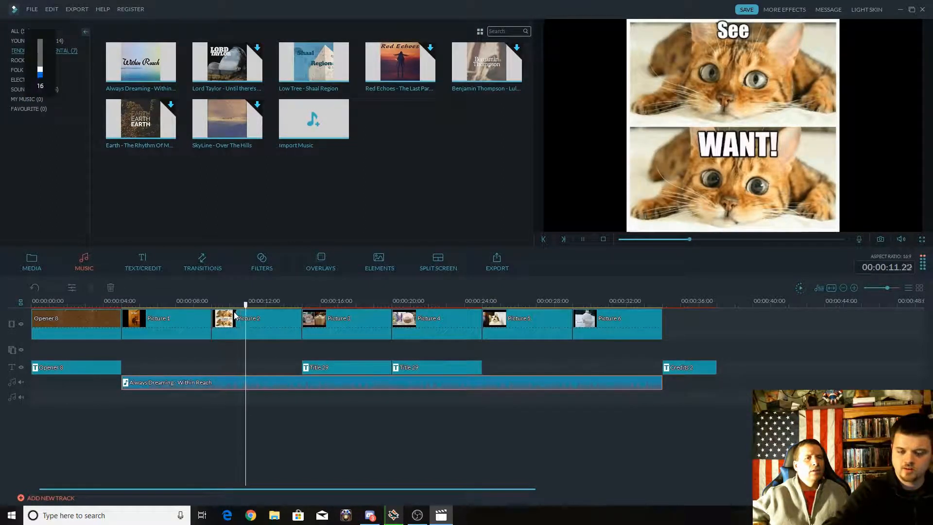
{"action": "key", "text": "XF86AudioLowerVolume"}
{"action": "key", "text": "space"}
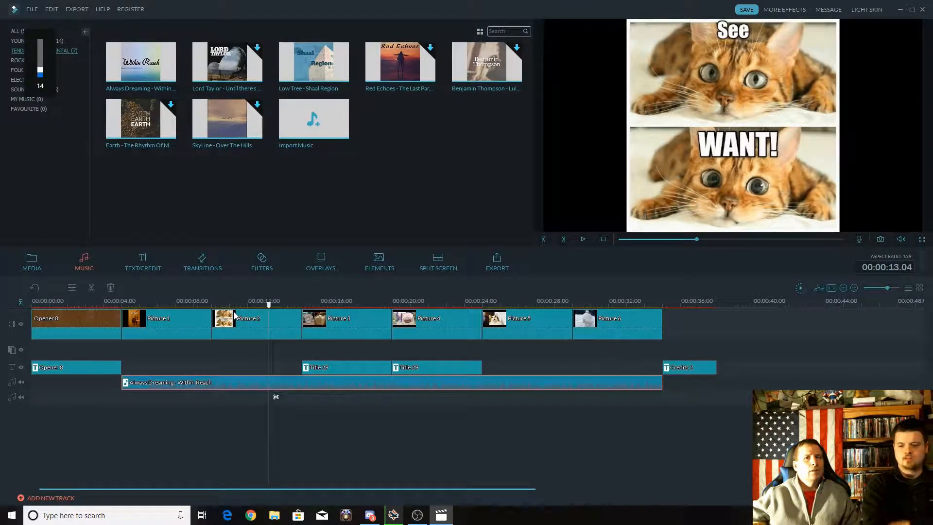
{"action": "key", "text": "space"}
{"action": "key", "text": "space"}
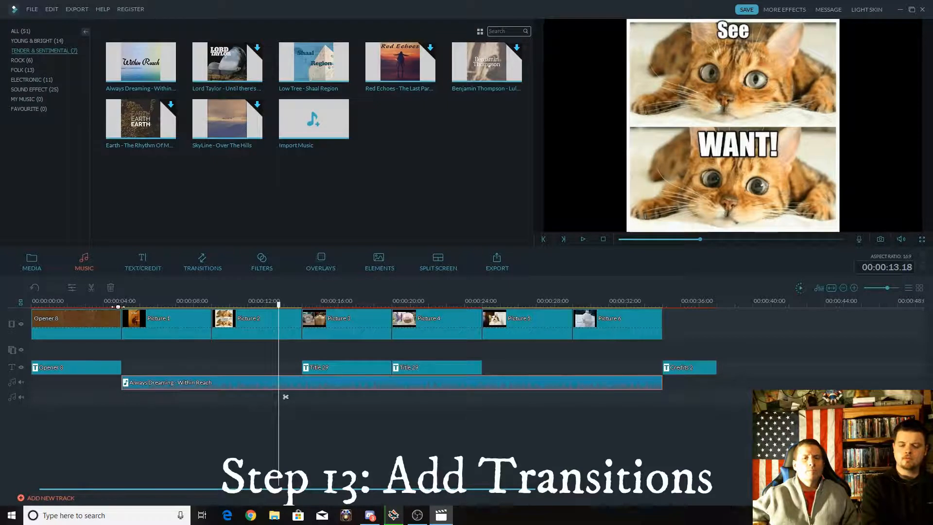
{"action": "left_click", "coordinate": [203, 304]}
{"action": "key", "text": "space"}
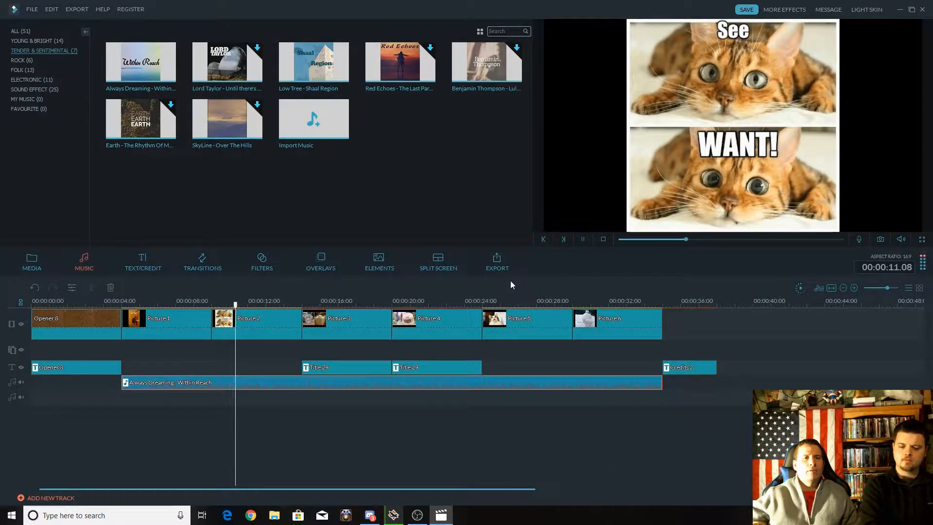
{"action": "key", "text": "space"}
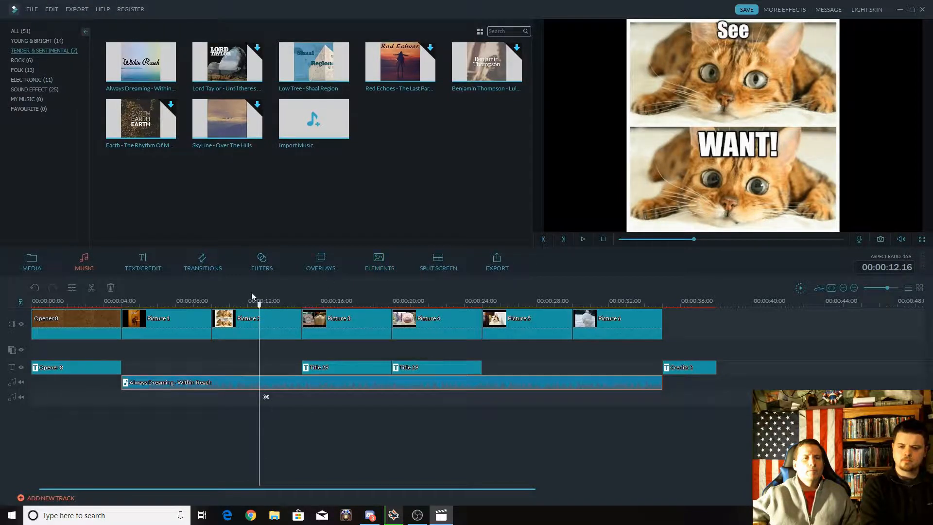
Add a Dissolve transition between the opener and Picture 1.
{"action": "left_click", "coordinate": [204, 261]}
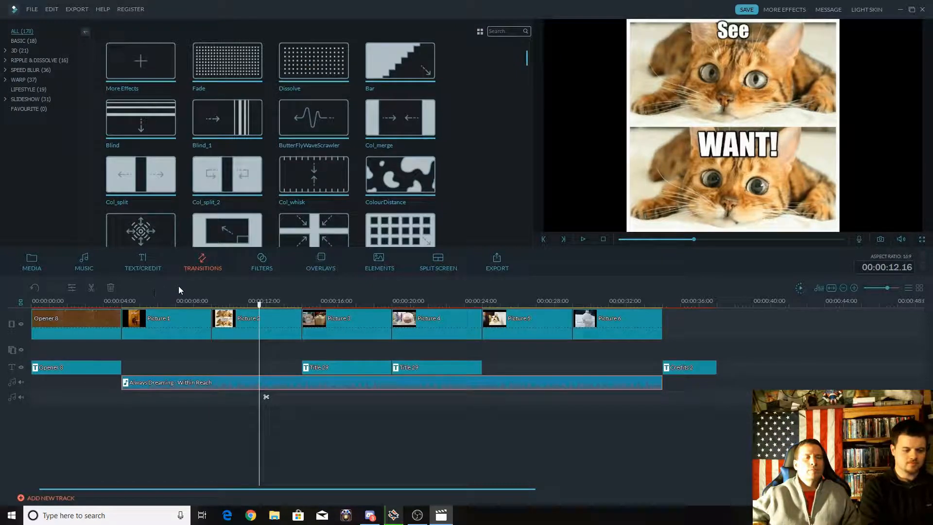
{"action": "left_click", "coordinate": [102, 305]}
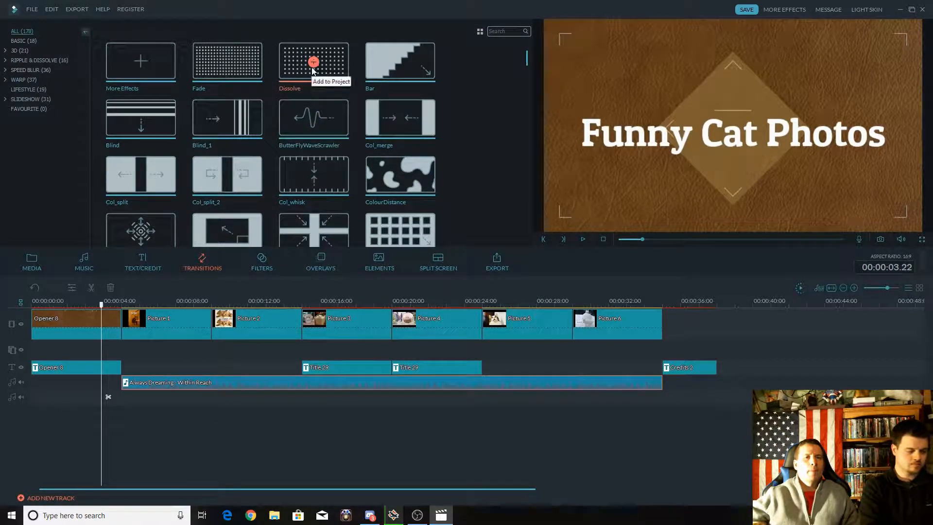
{"action": "left_click_drag", "start_coordinate": [104, 313], "coordinate": [92, 312]}
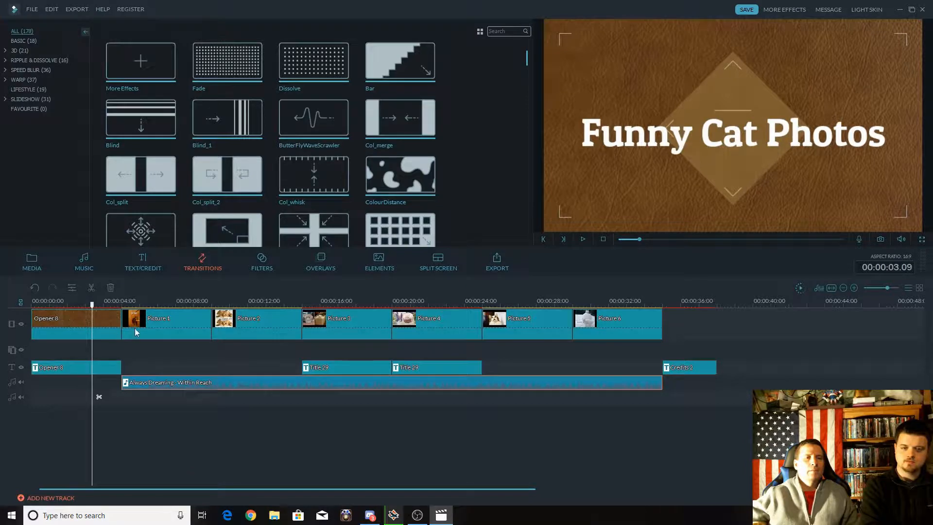
{"action": "mouse_move", "coordinate": [314, 63]}
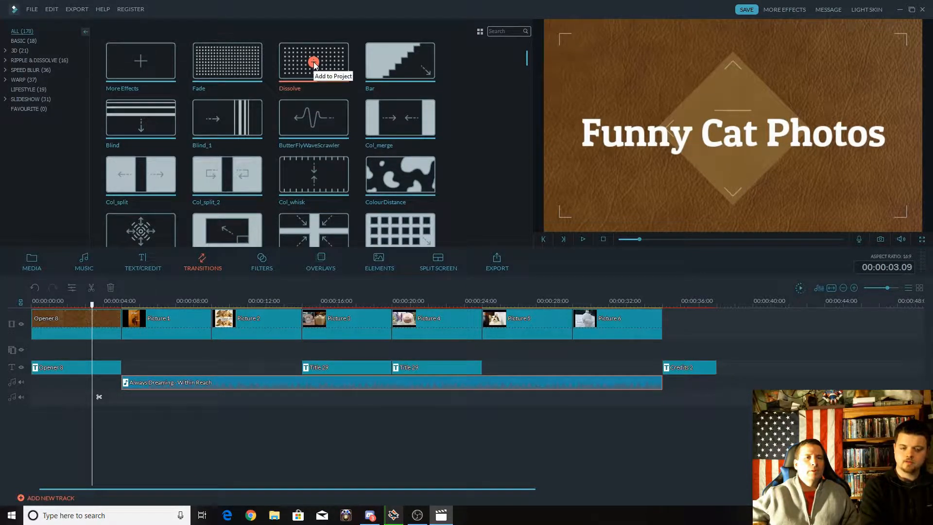
{"action": "left_click", "coordinate": [313, 63]}
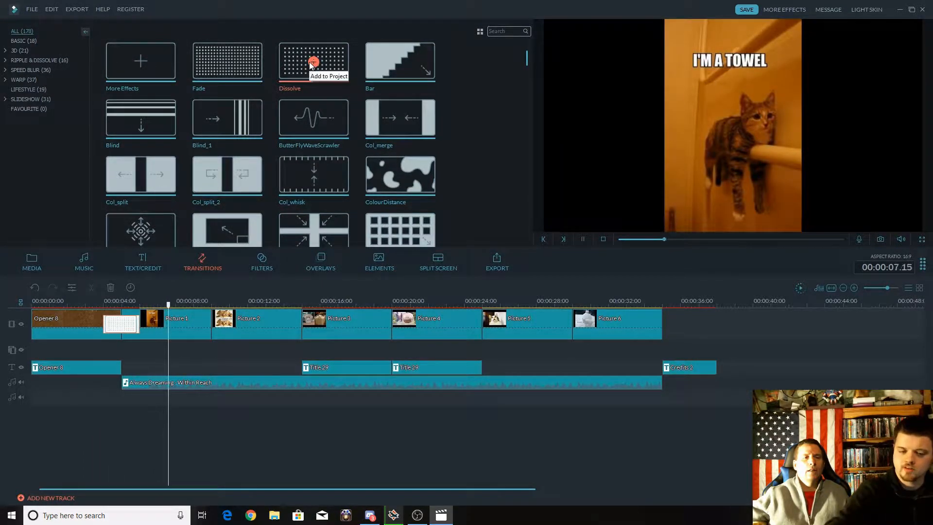
Add Dissolve transitions at each cut from Picture 1 through Picture 6 and play the slideshow from the start.
{"action": "left_click", "coordinate": [311, 63]}
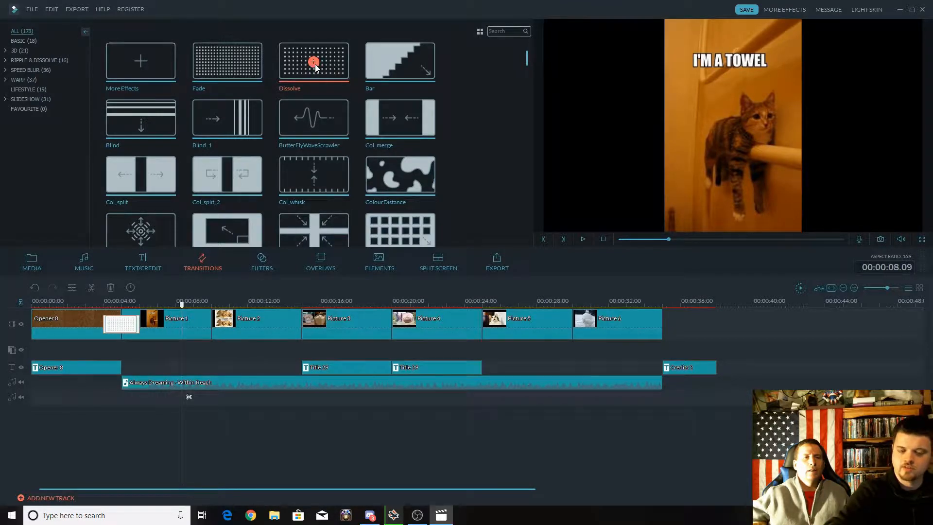
{"action": "left_click", "coordinate": [314, 62]}
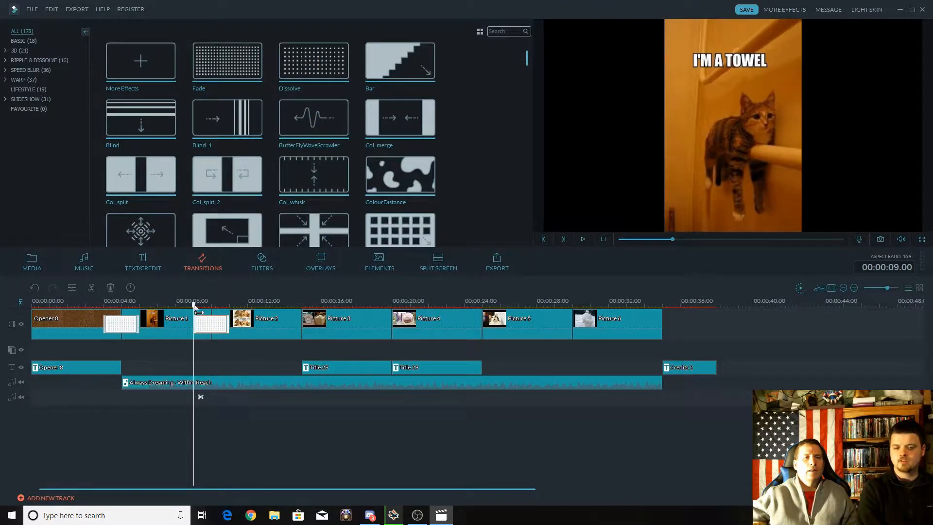
{"action": "left_click_drag", "start_coordinate": [194, 308], "coordinate": [255, 302]}
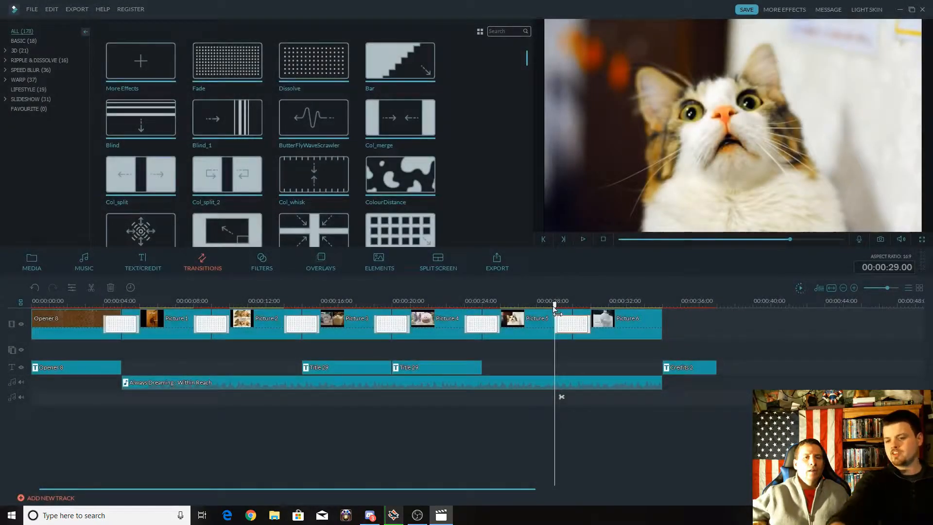
{"action": "left_click_drag", "start_coordinate": [555, 307], "coordinate": [21, 292]}
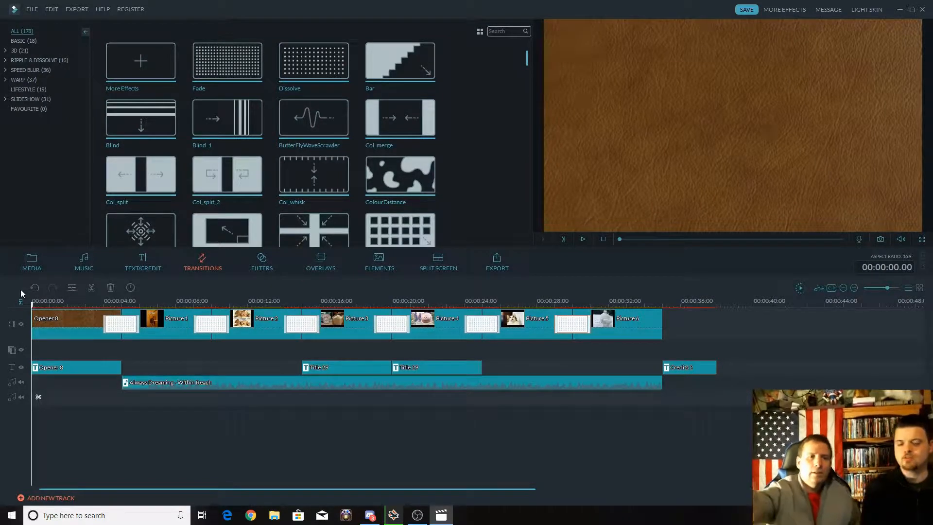
{"action": "key", "text": "space"}
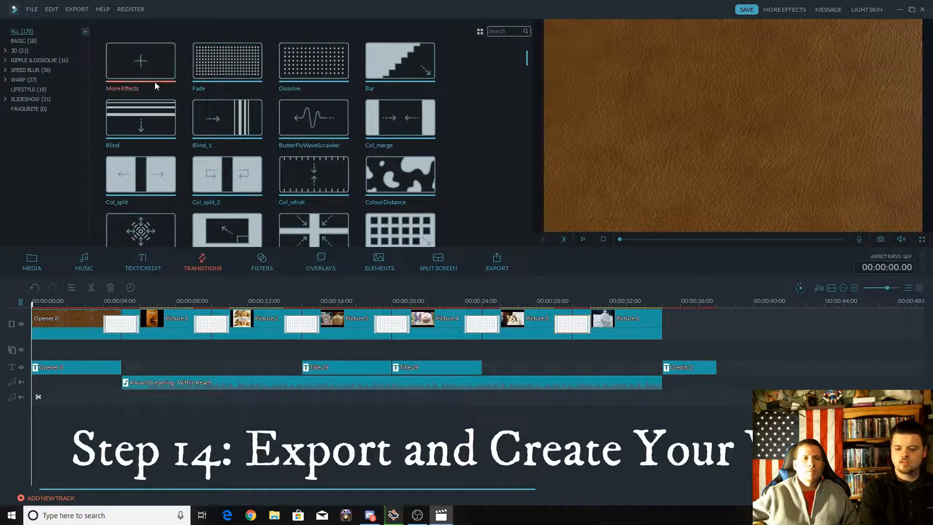
Export the slideshow to the desktop as an MP4 video named "Funyy Cat Photos" and close the export windows.
{"action": "left_click", "coordinate": [75, 9]}
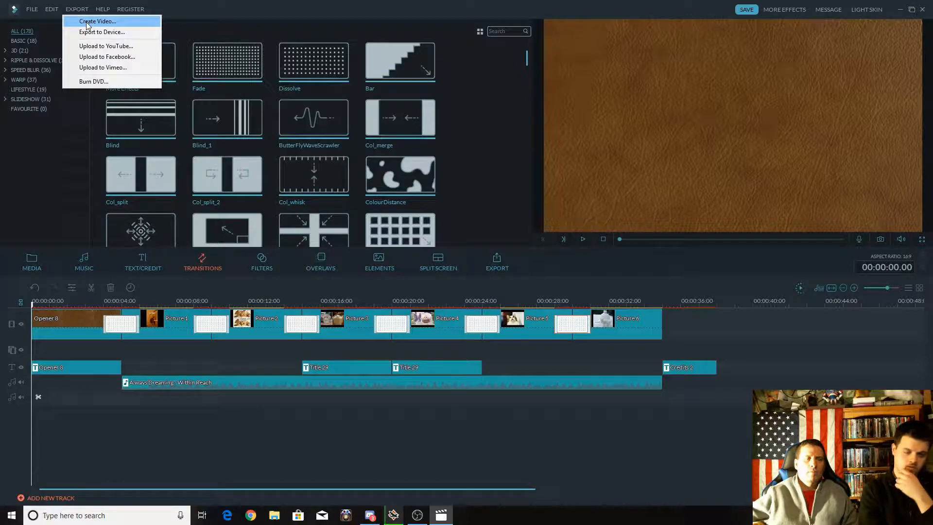
{"action": "left_click", "coordinate": [88, 23]}
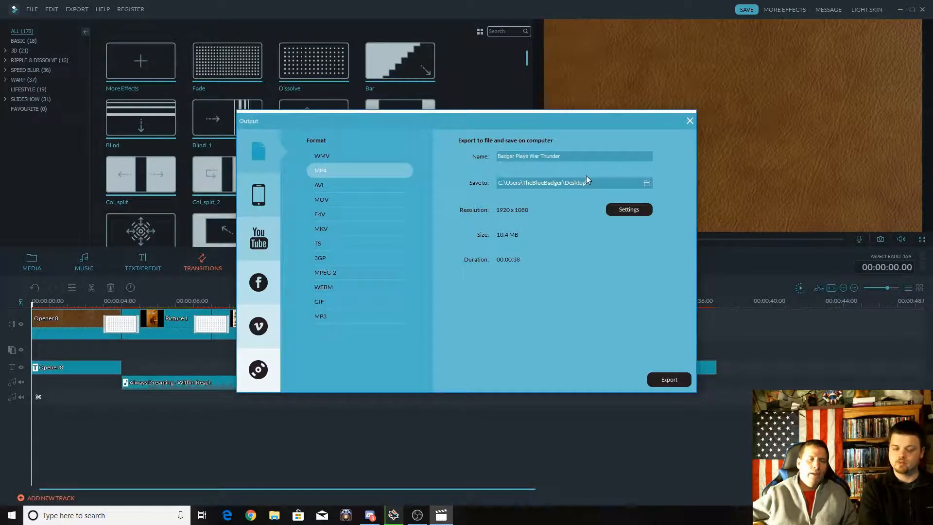
{"action": "left_click_drag", "start_coordinate": [578, 156], "coordinate": [497, 156]}
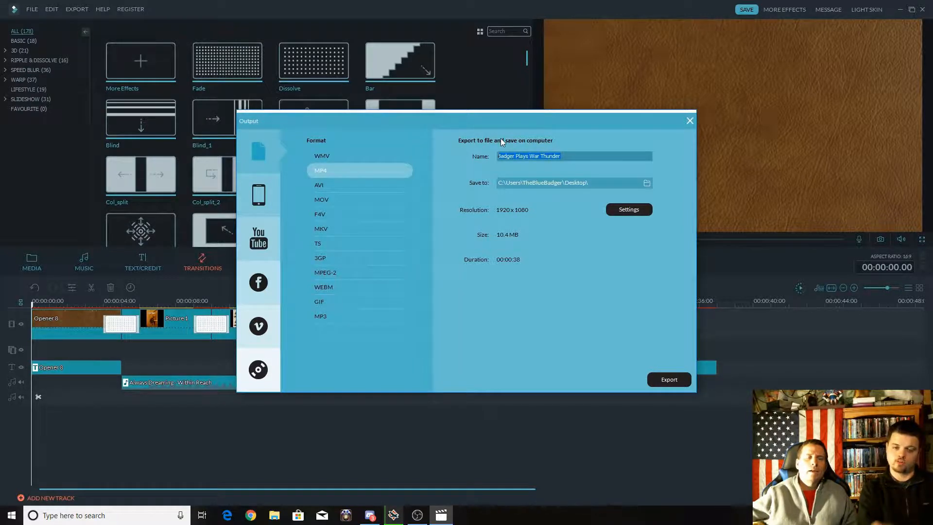
{"action": "type", "text": "Fun"}
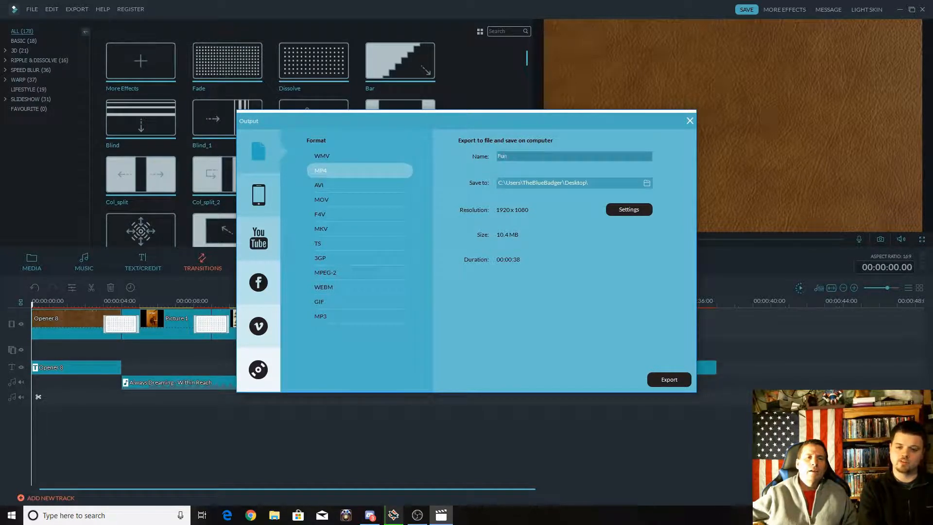
{"action": "type", "text": "yy Cat P"}
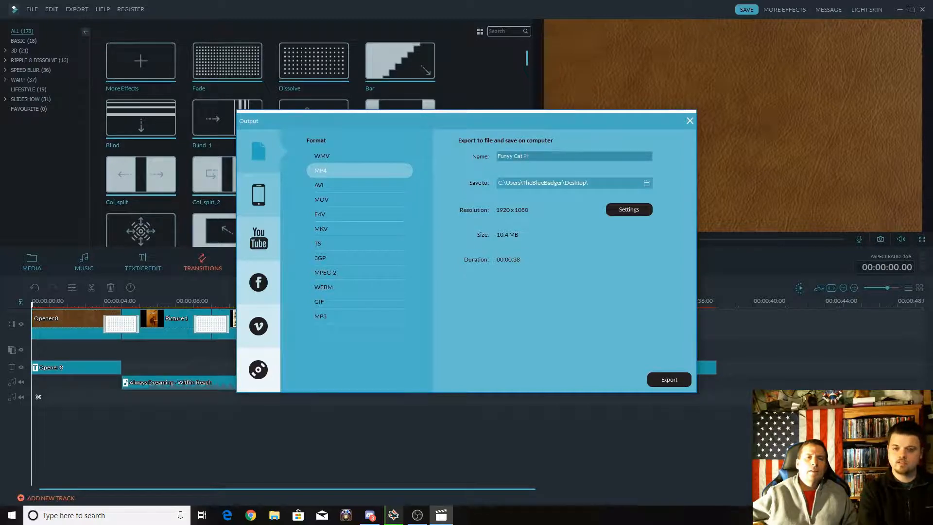
{"action": "type", "text": "hotos"}
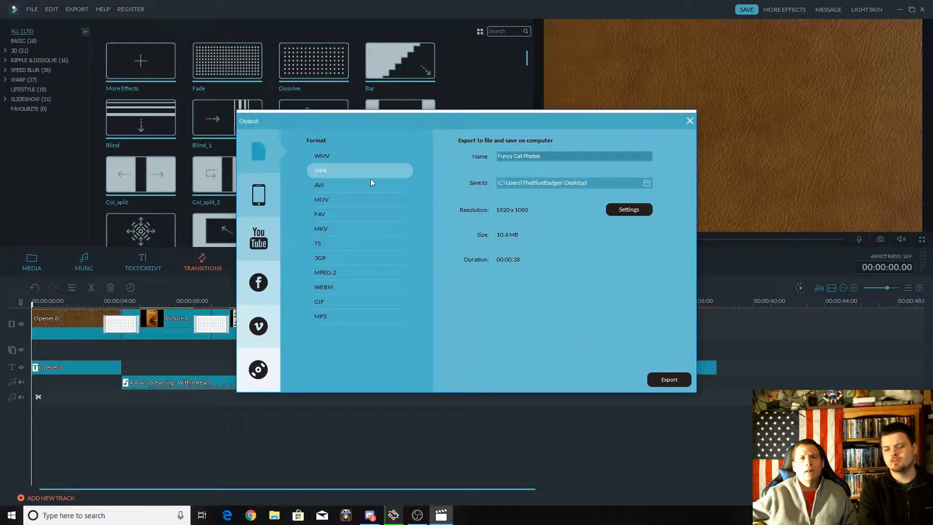
{"action": "left_click", "coordinate": [676, 378]}
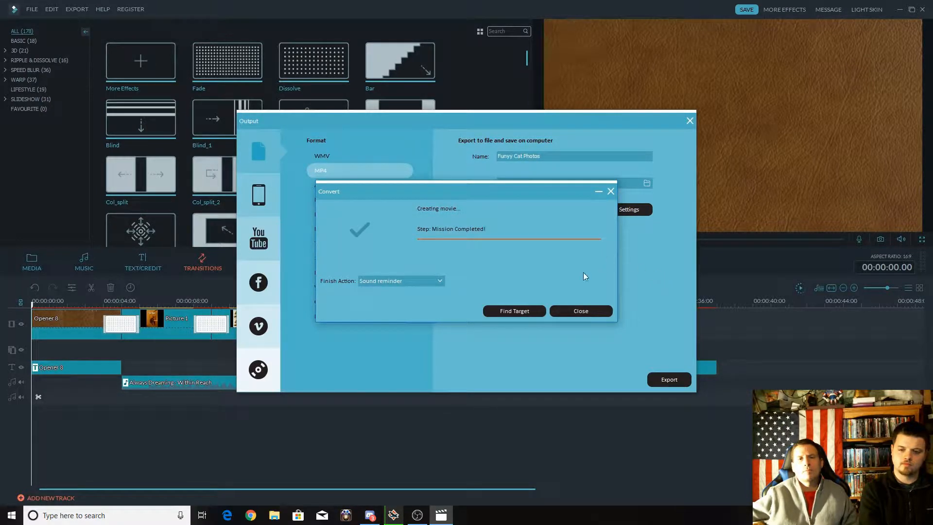
{"action": "left_click", "coordinate": [573, 311]}
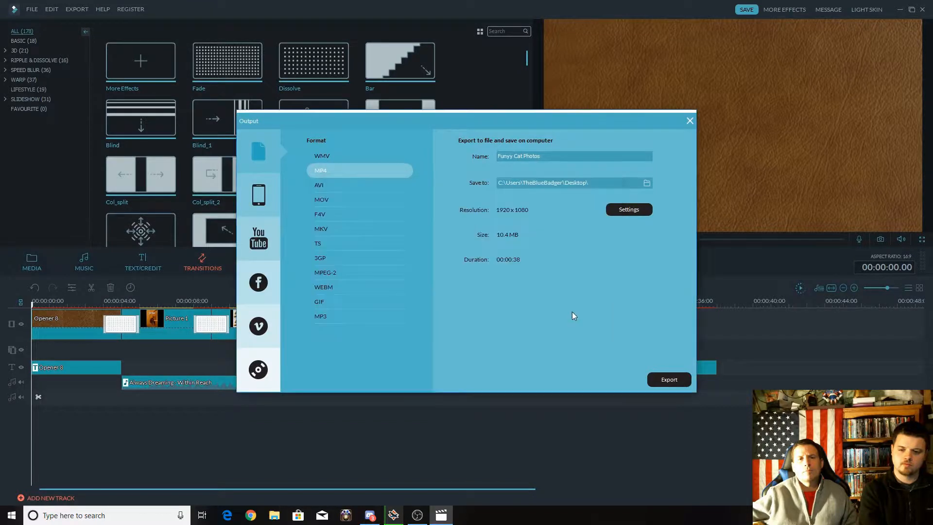
{"action": "left_click", "coordinate": [690, 121]}
Minimize the editor, watch the exported "Funyy Cat Photos" video from the desktop, and close the player.
{"action": "left_click", "coordinate": [901, 10]}
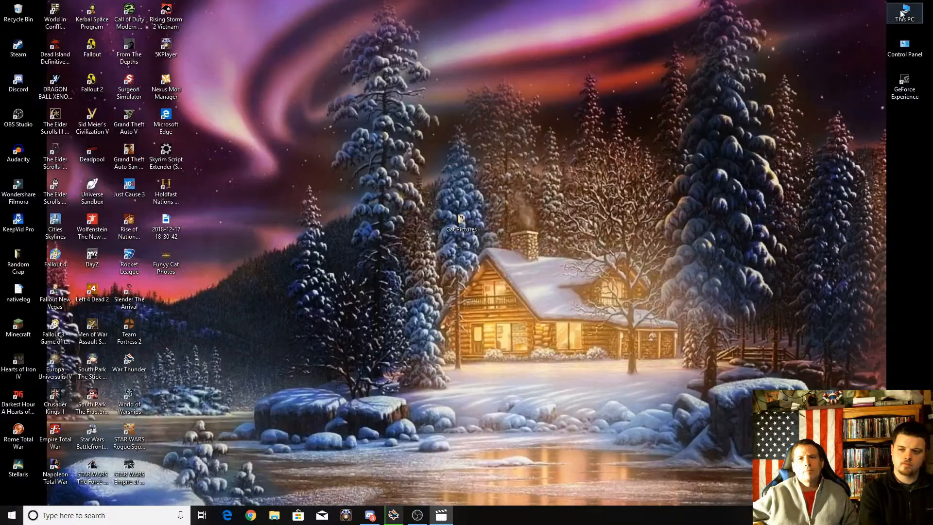
{"action": "left_click_drag", "start_coordinate": [172, 257], "coordinate": [245, 256]}
{"action": "double_click", "coordinate": [245, 257]}
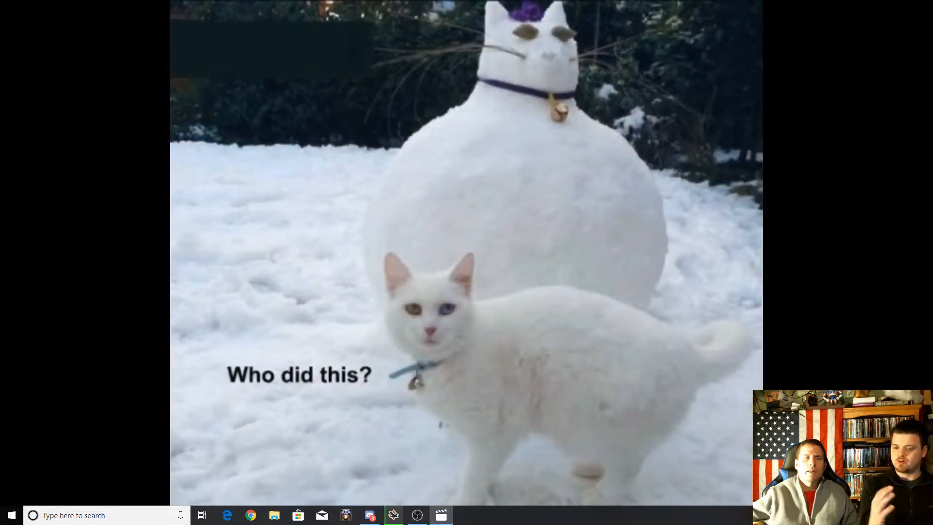
{"action": "mouse_move", "coordinate": [885, 261]}
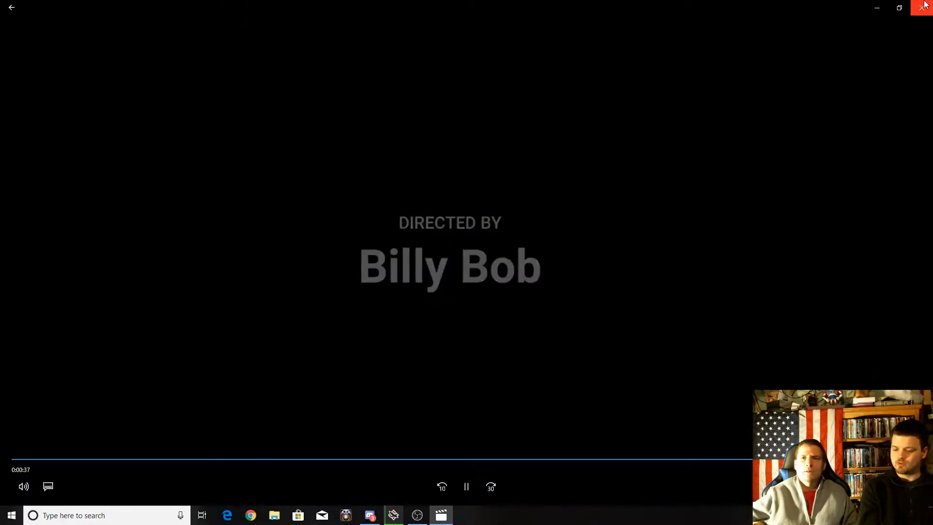
{"action": "left_click", "coordinate": [924, 4]}
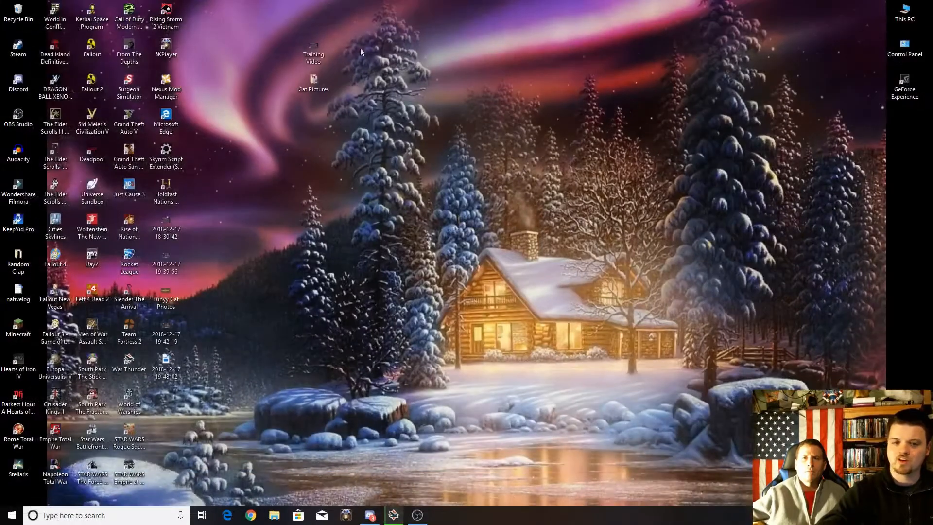
Rename the exported cat video on the desktop to "Funny Cat Photos".
{"action": "right_click", "coordinate": [161, 297]}
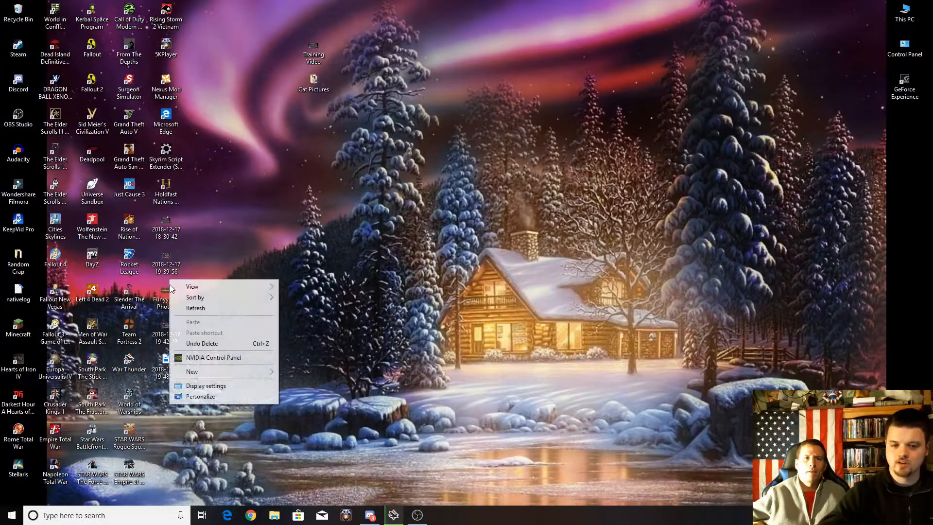
{"action": "left_click", "coordinate": [162, 290]}
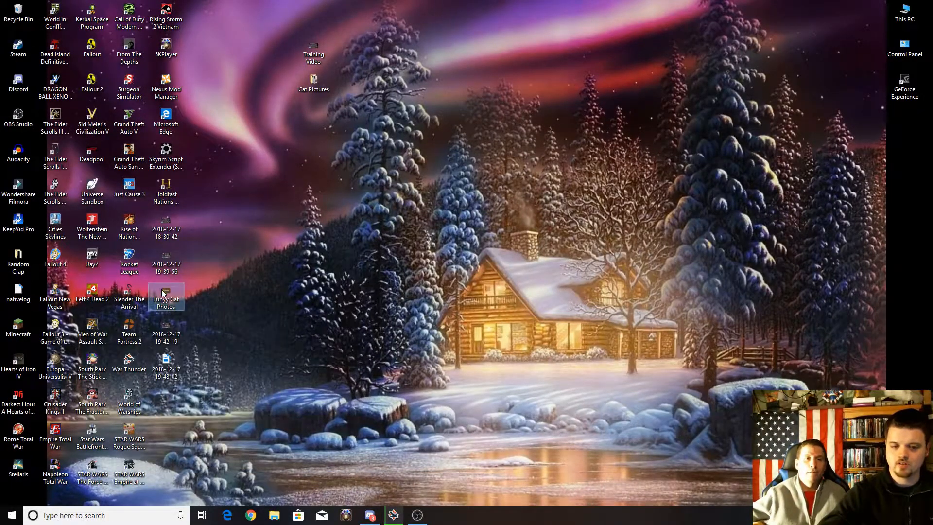
{"action": "right_click", "coordinate": [162, 290]}
{"action": "left_click", "coordinate": [188, 470]}
{"action": "left_click", "coordinate": [167, 305]}
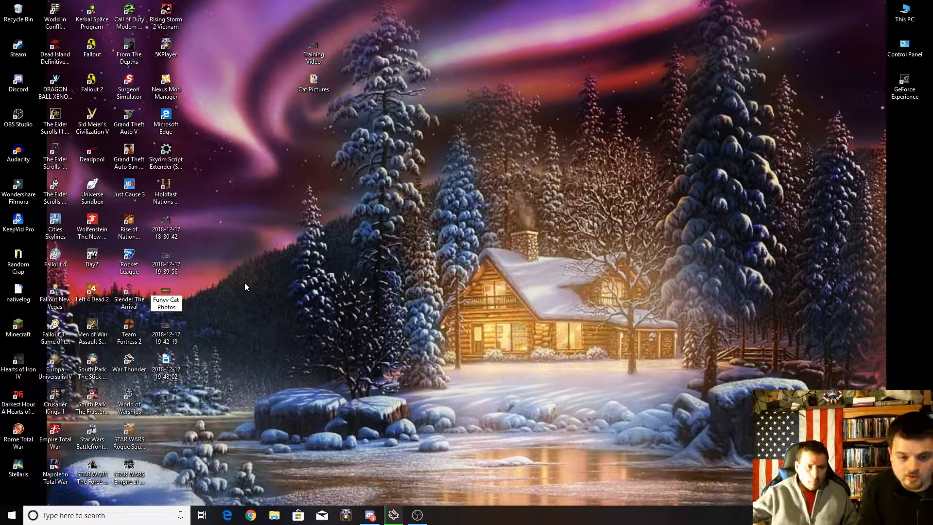
{"action": "key", "text": "BackSpace"}
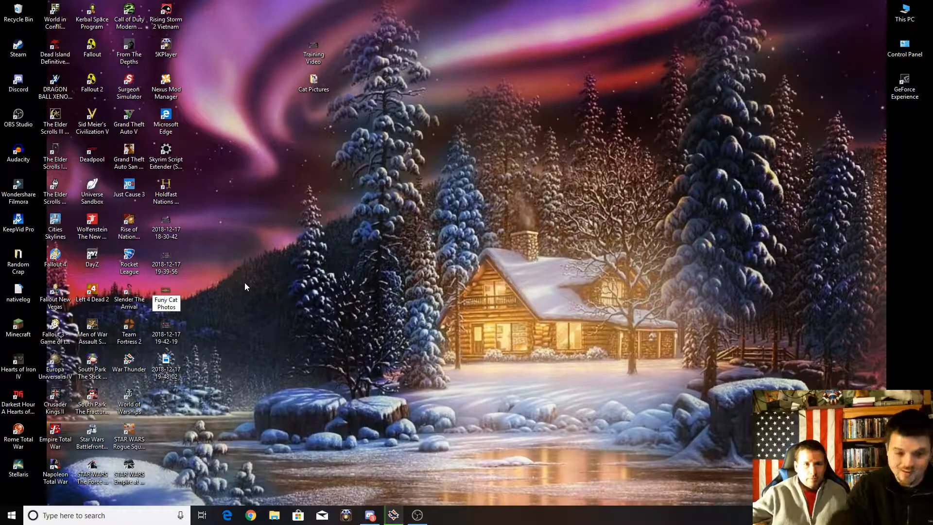
{"action": "type", "text": "n"}
{"action": "key", "text": "Return"}
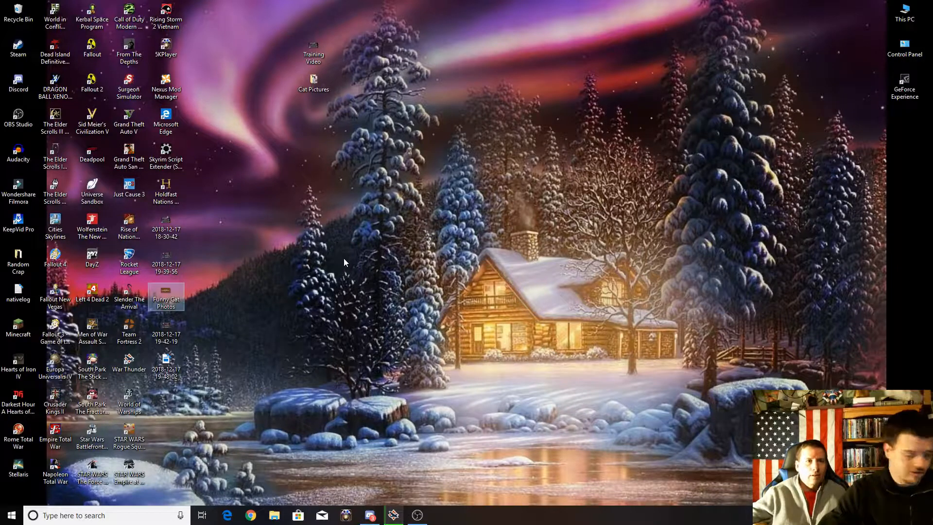
Launch Wondershare Filmora and start a new 16:9 project in Full Feature Mode.
{"action": "left_click", "coordinate": [18, 189]}
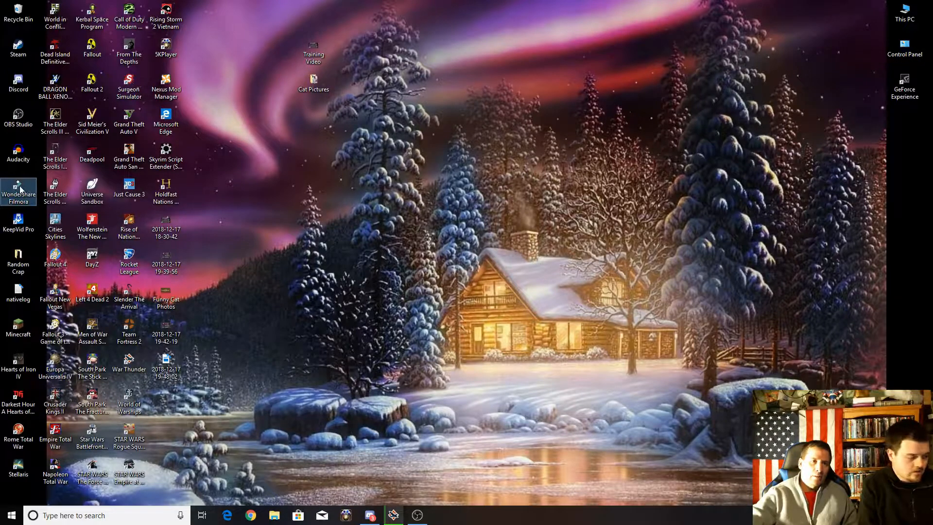
{"action": "double_click", "coordinate": [21, 188]}
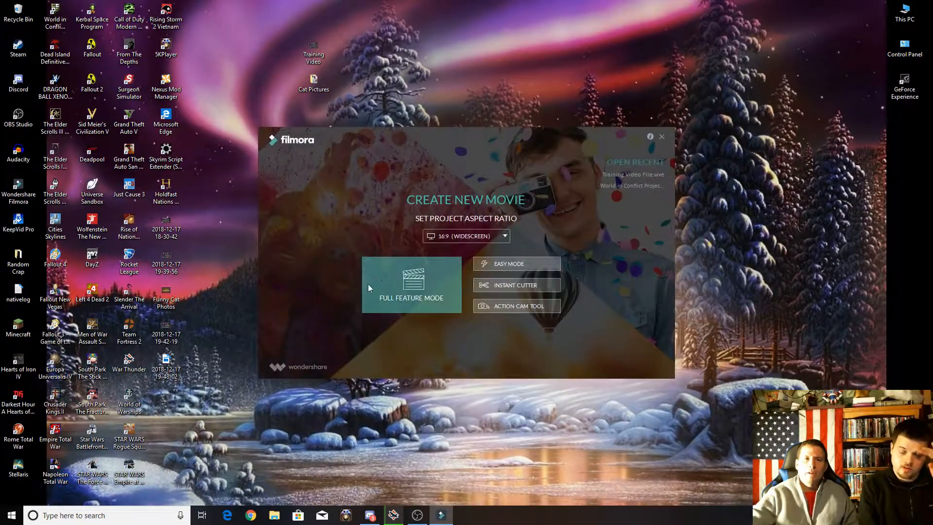
{"action": "left_click", "coordinate": [414, 287]}
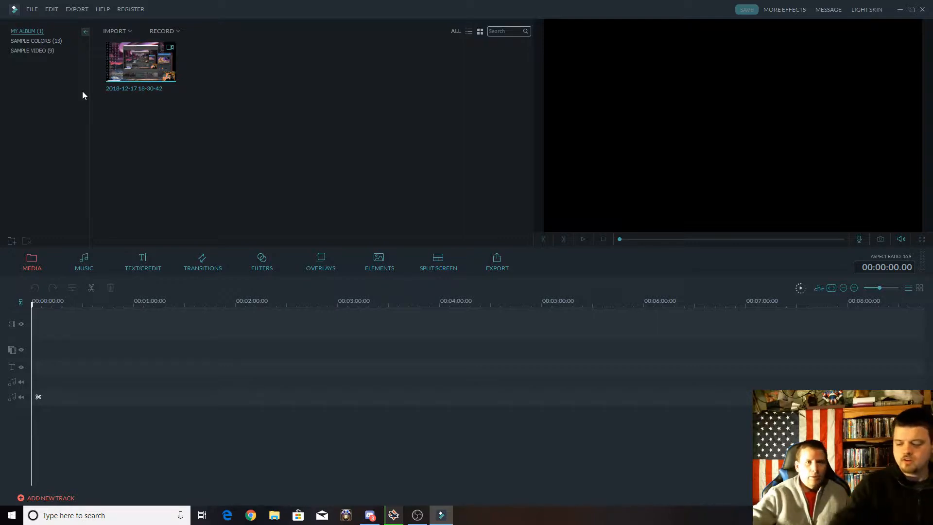
{"action": "right_click", "coordinate": [144, 56]}
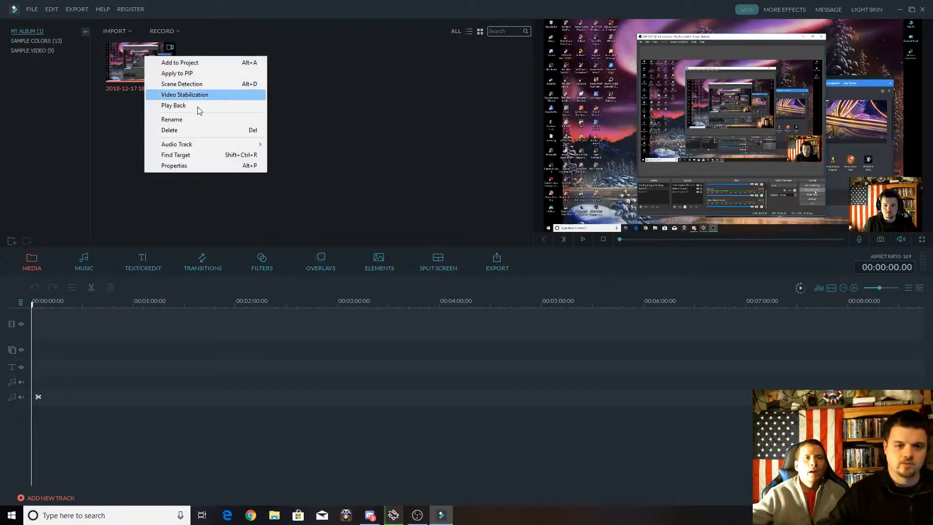
{"action": "left_click", "coordinate": [194, 130]}
{"action": "left_click", "coordinate": [340, 130]}
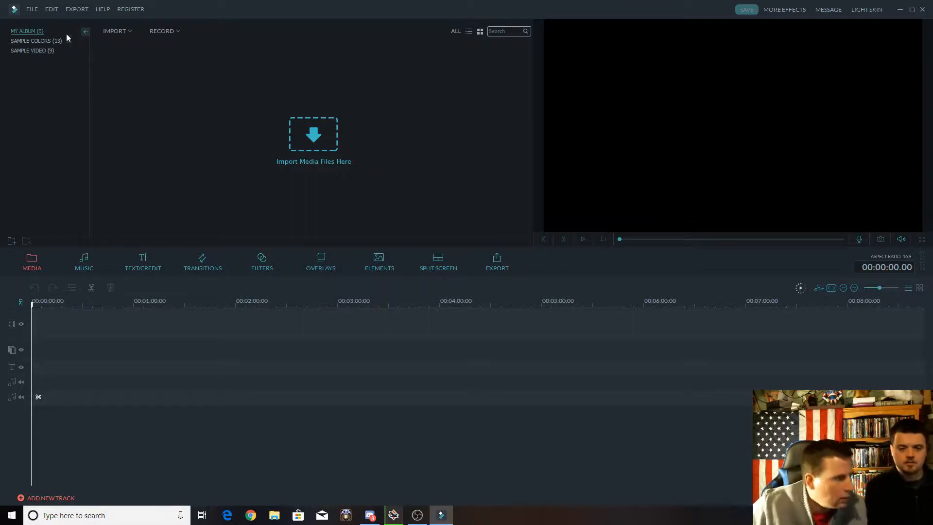
Import Picture 1 through Picture 6 from the desktop's Cat Pictures folder into the media library.
{"action": "left_click", "coordinate": [125, 32]}
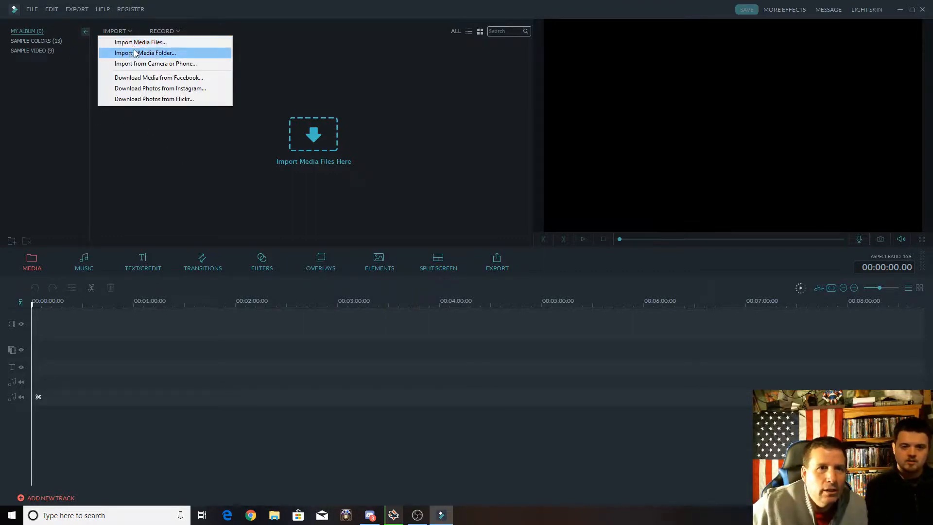
{"action": "left_click", "coordinate": [143, 42]}
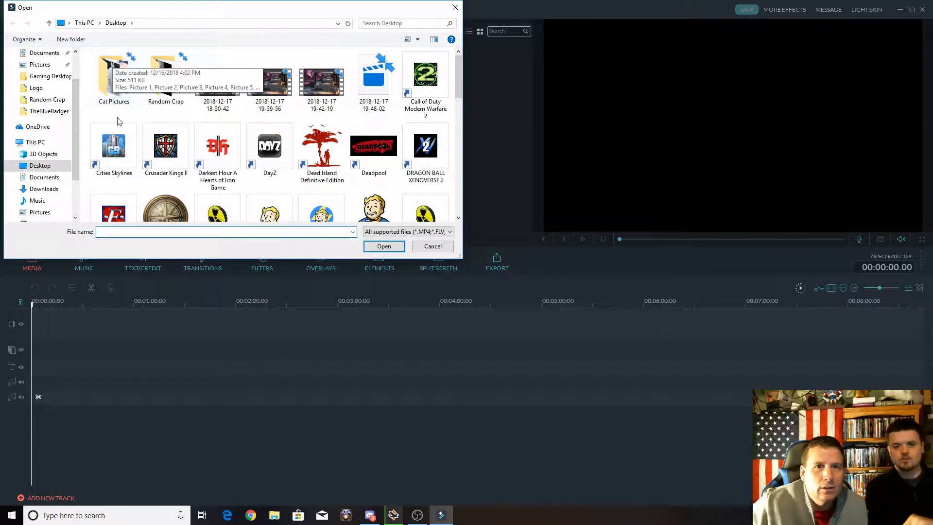
{"action": "left_click", "coordinate": [105, 72]}
{"action": "double_click", "coordinate": [105, 72]}
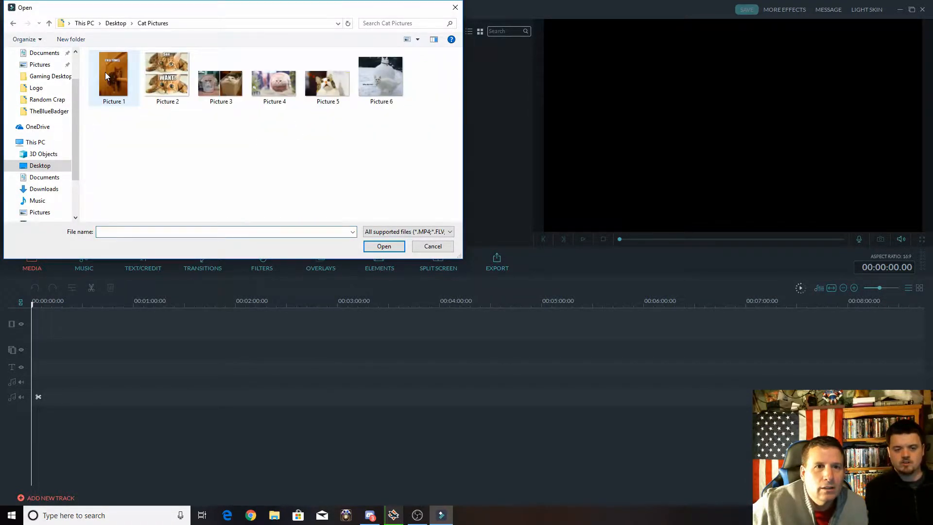
{"action": "left_click", "coordinate": [116, 86]}
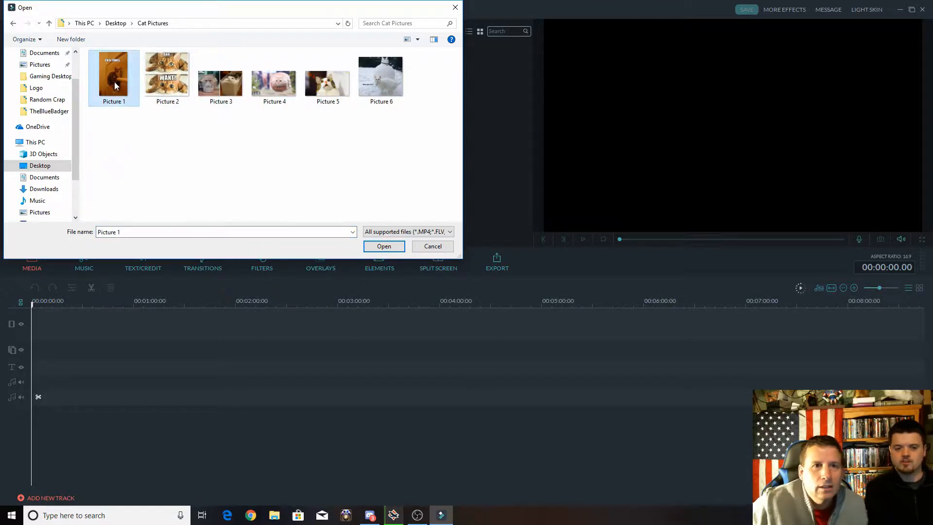
{"action": "left_click", "coordinate": [389, 78], "text": "shift"}
{"action": "left_click", "coordinate": [384, 246]}
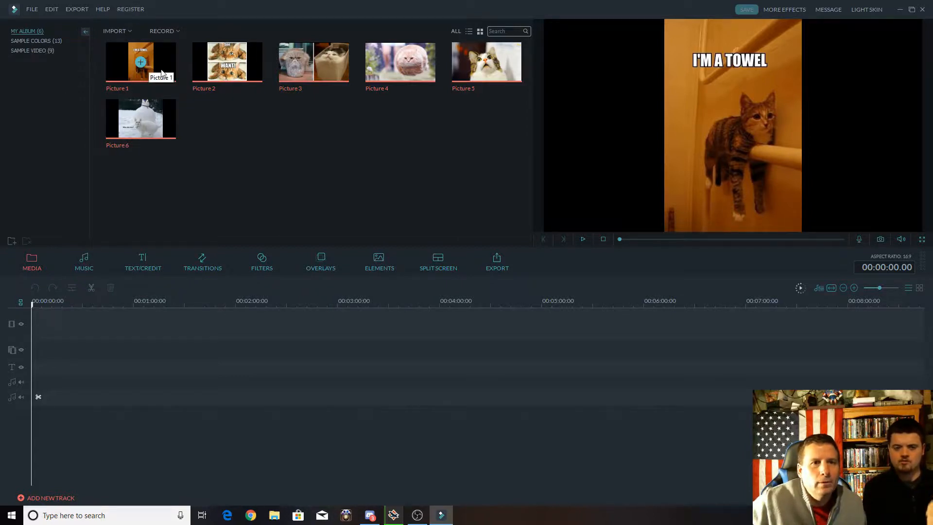
{"action": "left_click", "coordinate": [32, 9]}
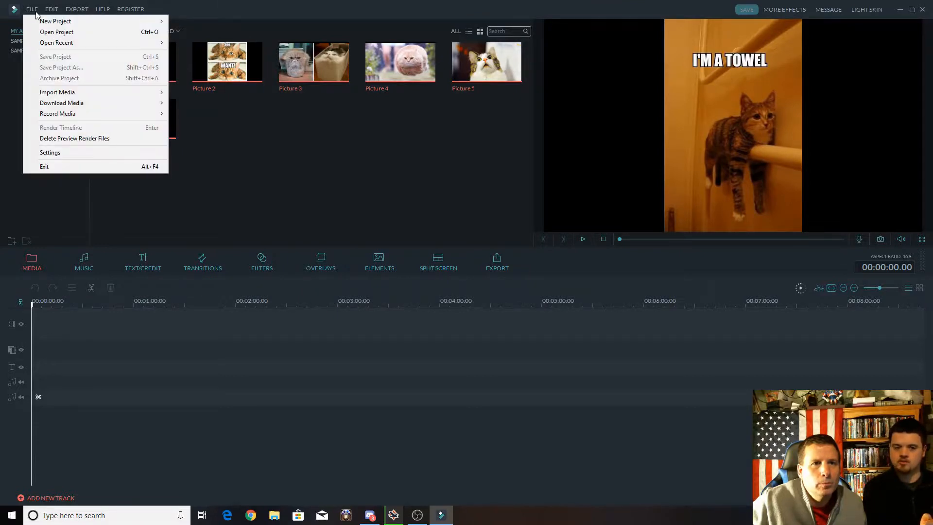
{"action": "left_click", "coordinate": [67, 208]}
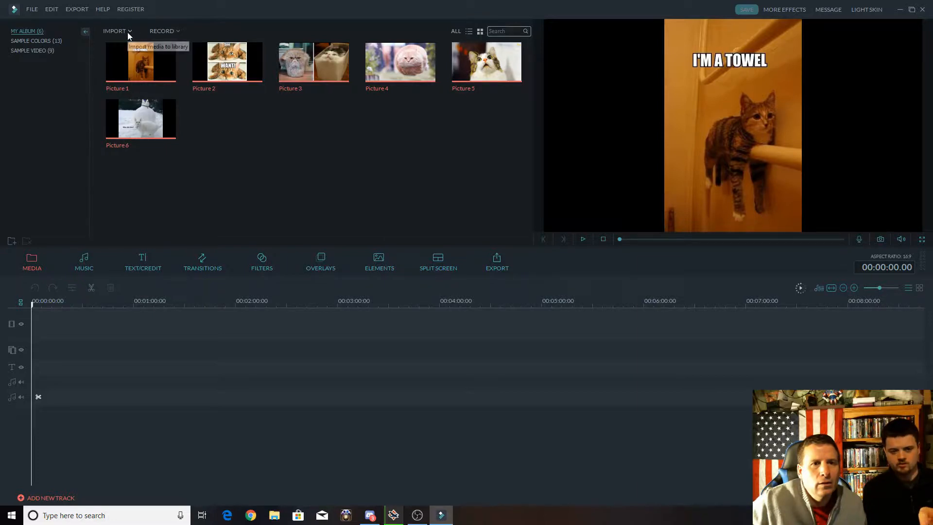
Browse the opener title templates and add Opener 8 to the start of the timeline.
{"action": "left_click", "coordinate": [133, 267]}
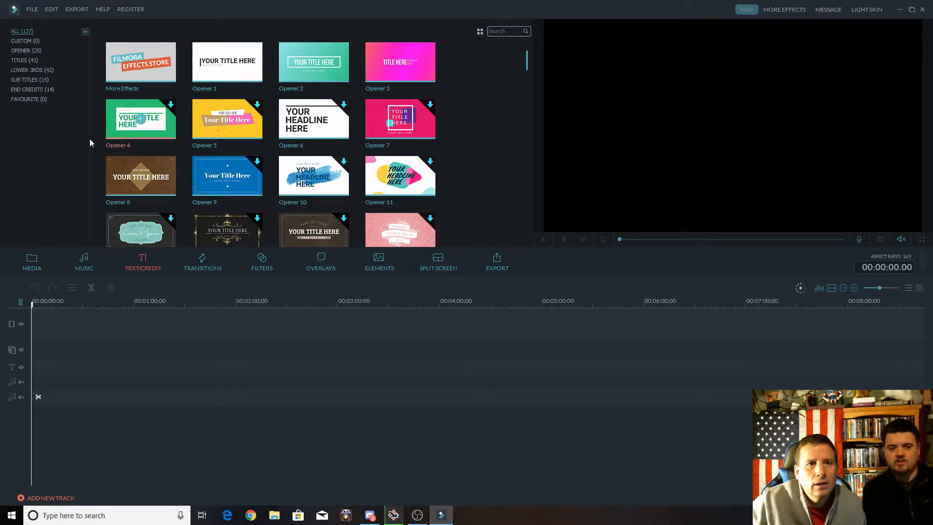
{"action": "left_click", "coordinate": [24, 61]}
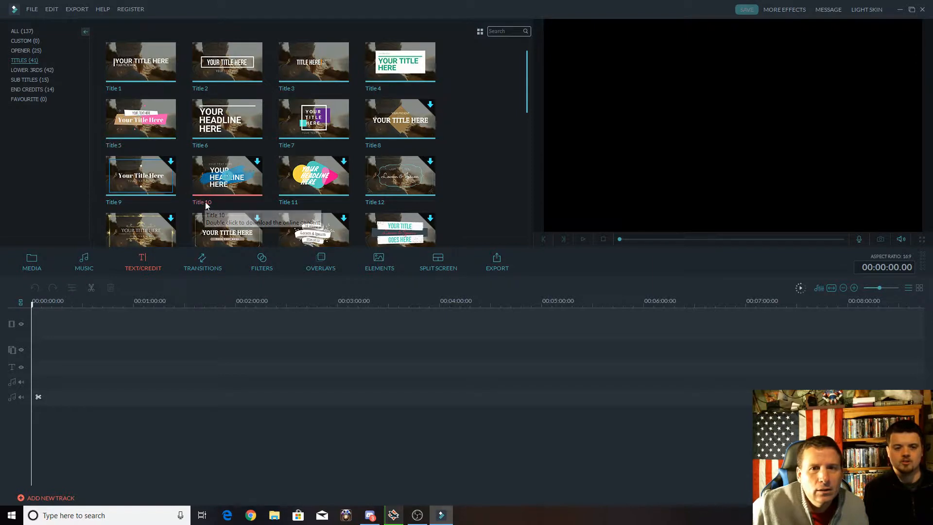
{"action": "left_click", "coordinate": [22, 50]}
{"action": "scroll", "coordinate": [301, 176], "scroll_direction": "down", "scroll_amount": 3}
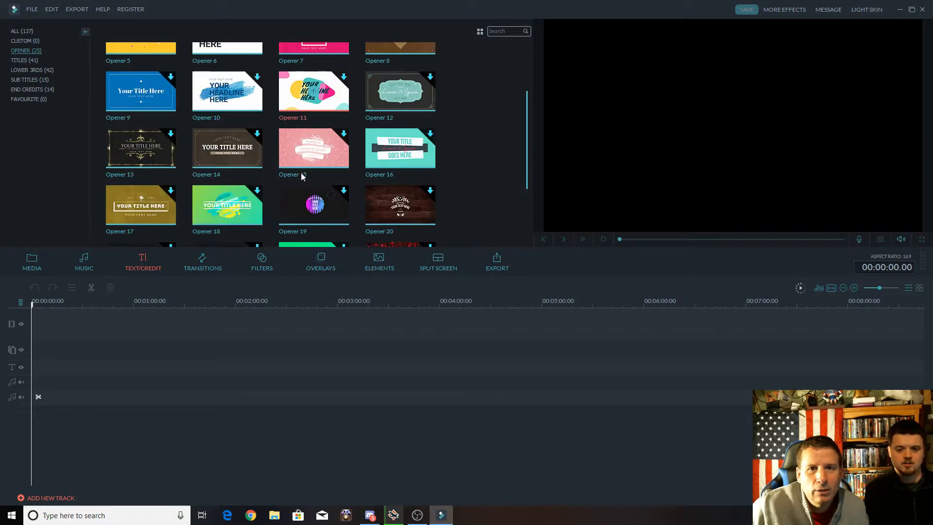
{"action": "scroll", "coordinate": [301, 176], "scroll_direction": "down", "scroll_amount": 2}
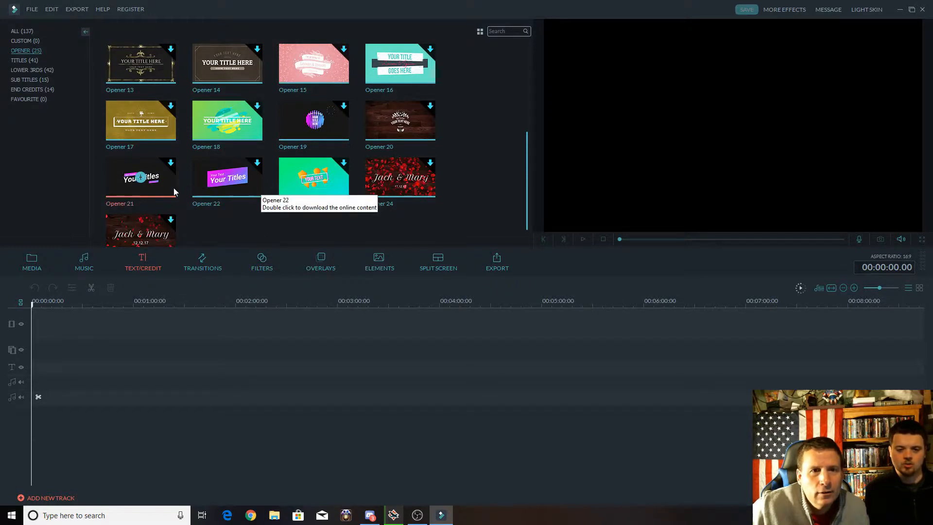
{"action": "scroll", "coordinate": [259, 178], "scroll_direction": "down", "scroll_amount": 1}
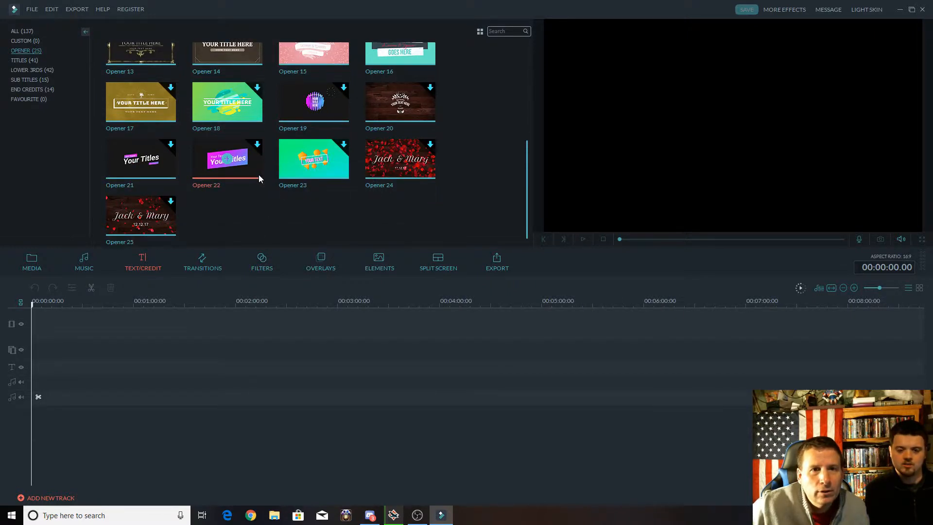
{"action": "scroll", "coordinate": [259, 178], "scroll_direction": "up", "scroll_amount": 2}
{"action": "scroll", "coordinate": [259, 179], "scroll_direction": "up", "scroll_amount": 2}
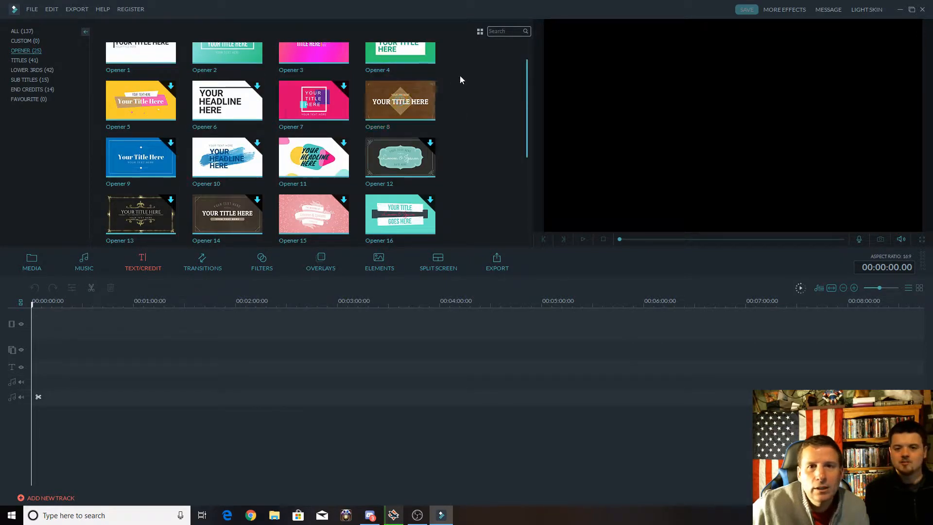
{"action": "left_click", "coordinate": [418, 105]}
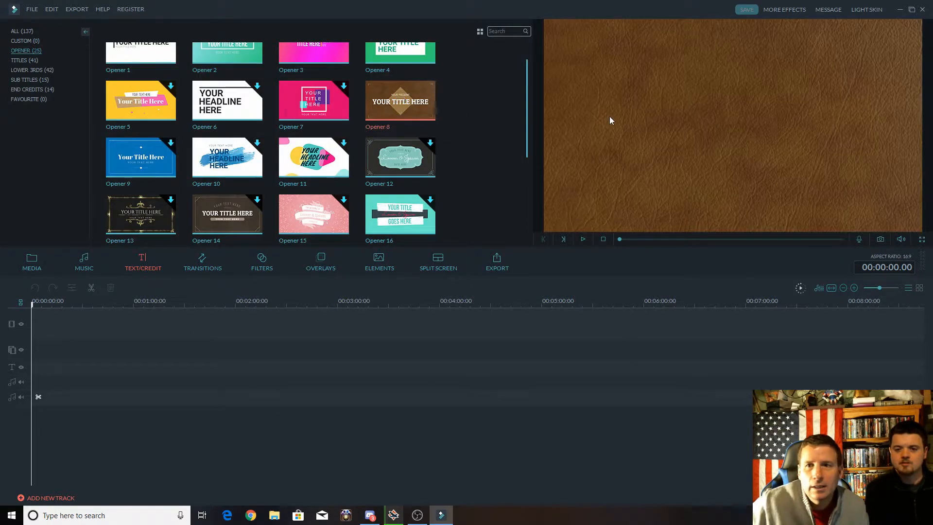
{"action": "double_click", "coordinate": [406, 103]}
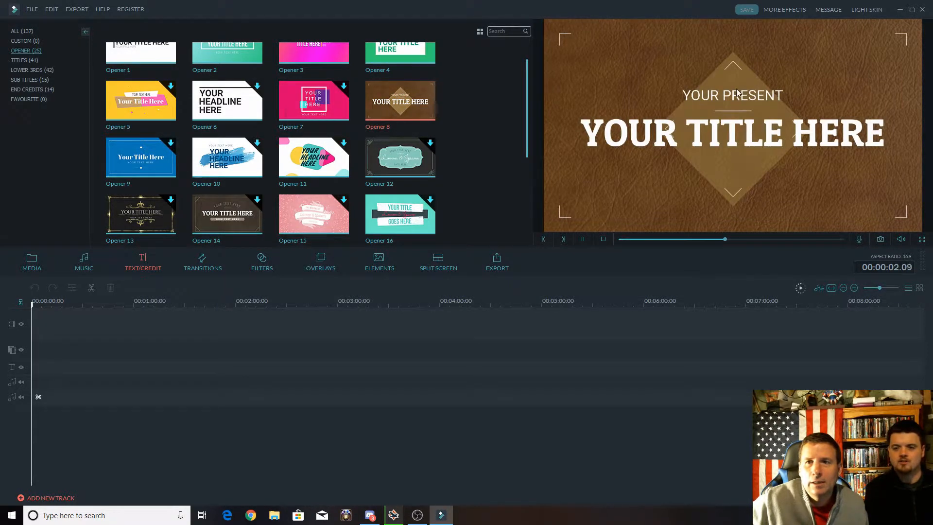
{"action": "left_click", "coordinate": [401, 102]}
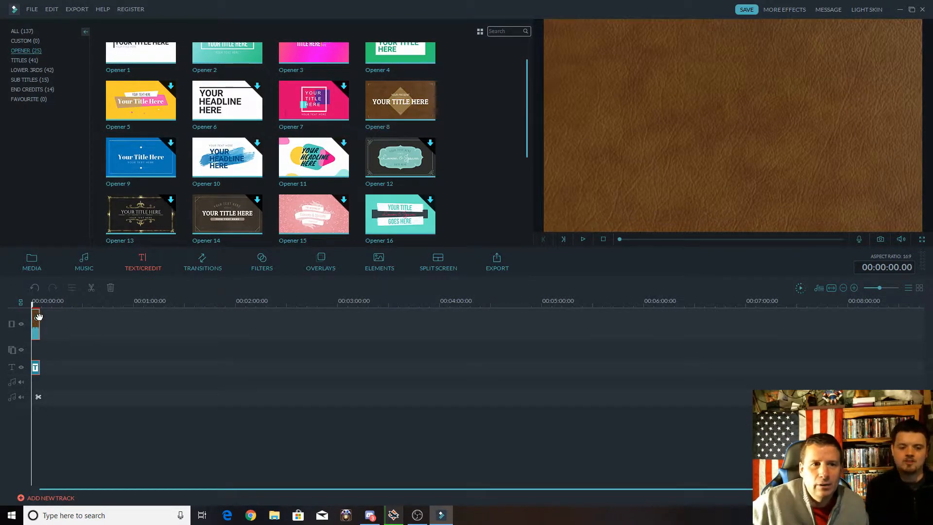
{"action": "left_click", "coordinate": [38, 319]}
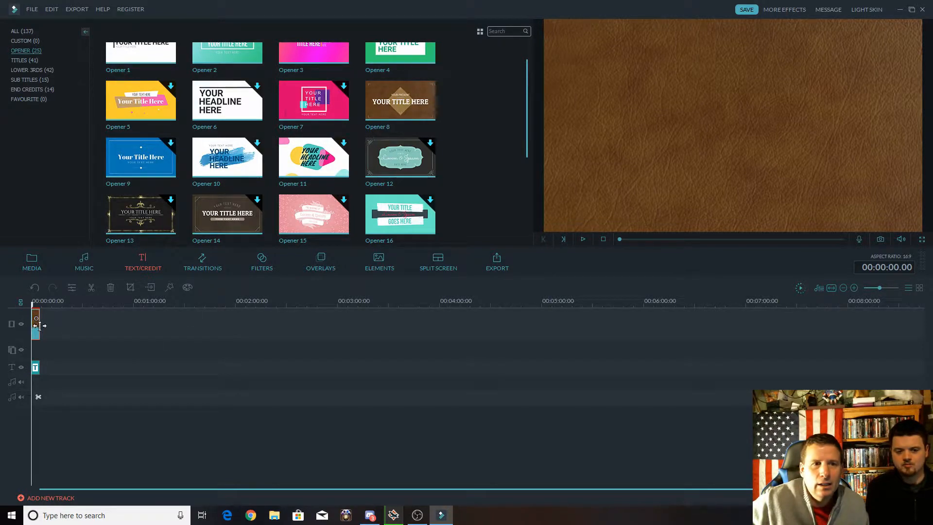
{"action": "double_click", "coordinate": [37, 319]}
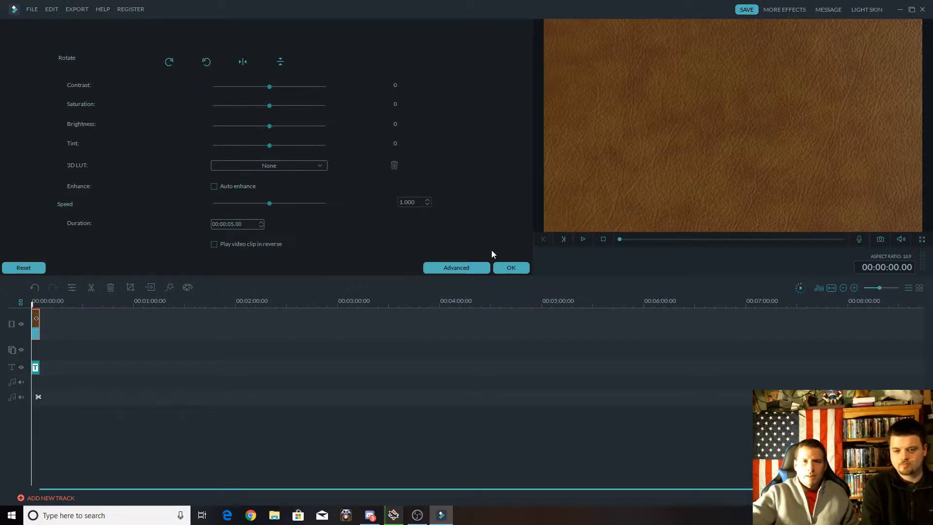
{"action": "left_click", "coordinate": [509, 269]}
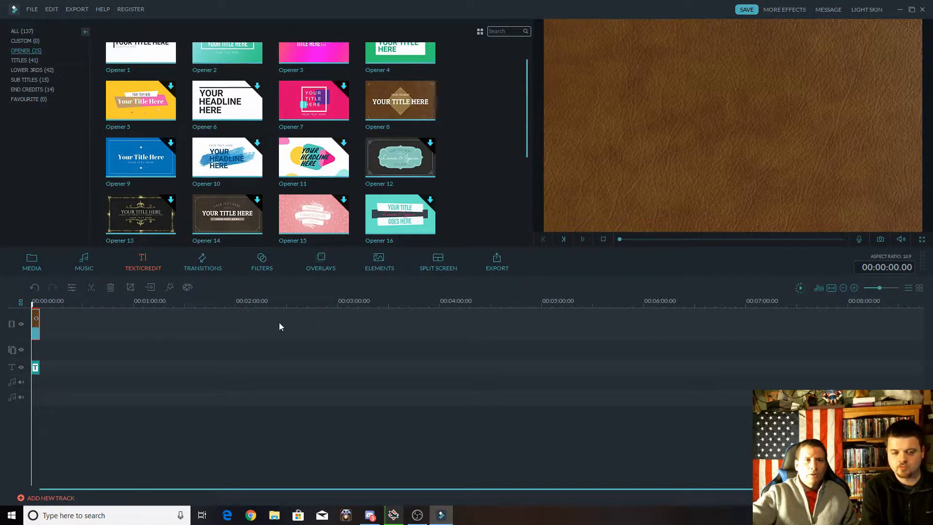
Preview the opener until its text shows and replace the main title with "Funny Cat Pics".
{"action": "key", "text": "space"}
{"action": "key", "text": "space"}
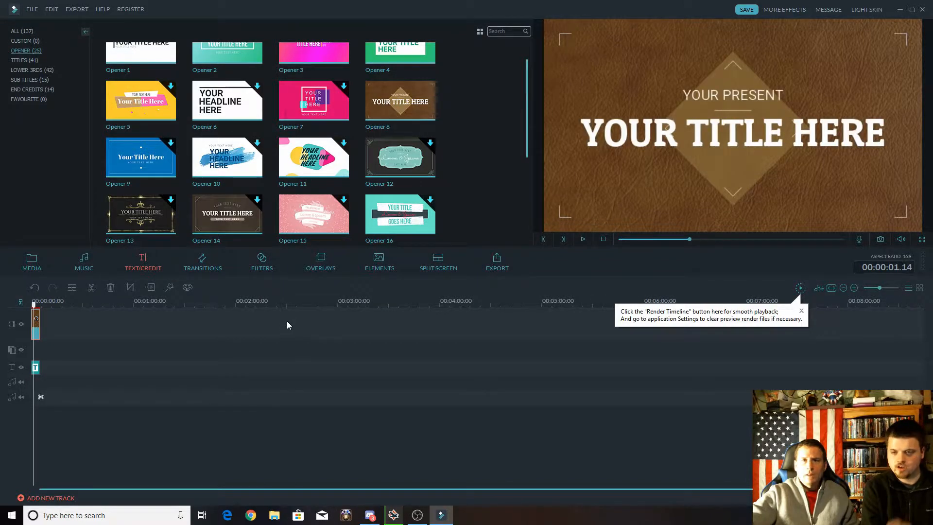
{"action": "double_click", "coordinate": [710, 137]}
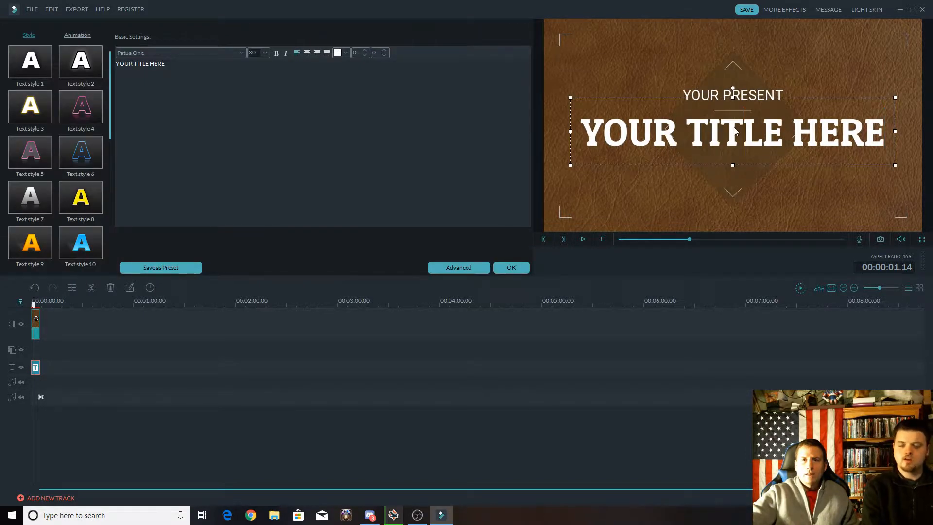
{"action": "left_click", "coordinate": [880, 135]}
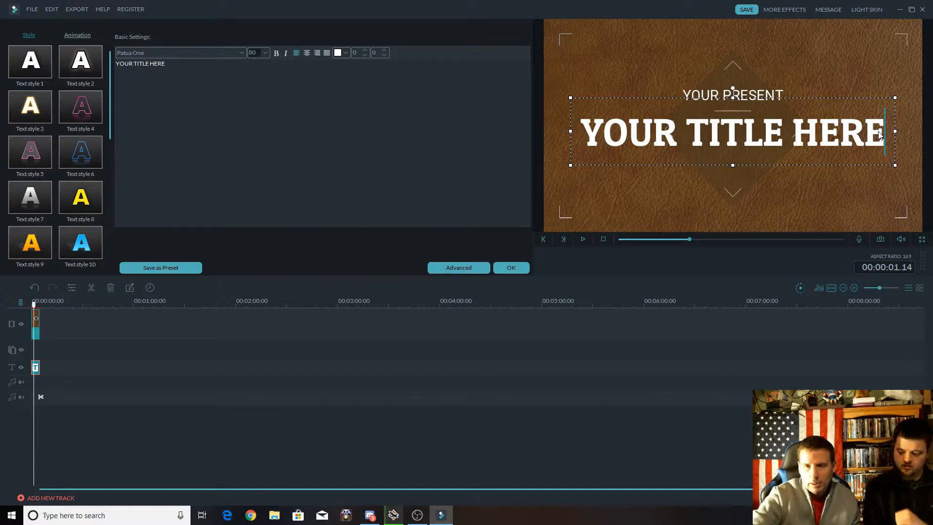
{"action": "key", "text": "BackSpace"}
{"action": "key", "text": "BackSpace"}
{"action": "key", "text": "BackSpace"}
{"action": "key", "text": "BackSpace"}
{"action": "key", "text": "BackSpace"}
{"action": "key", "text": "BackSpace"}
{"action": "key", "text": "BackSpace"}
{"action": "key", "text": "BackSpace"}
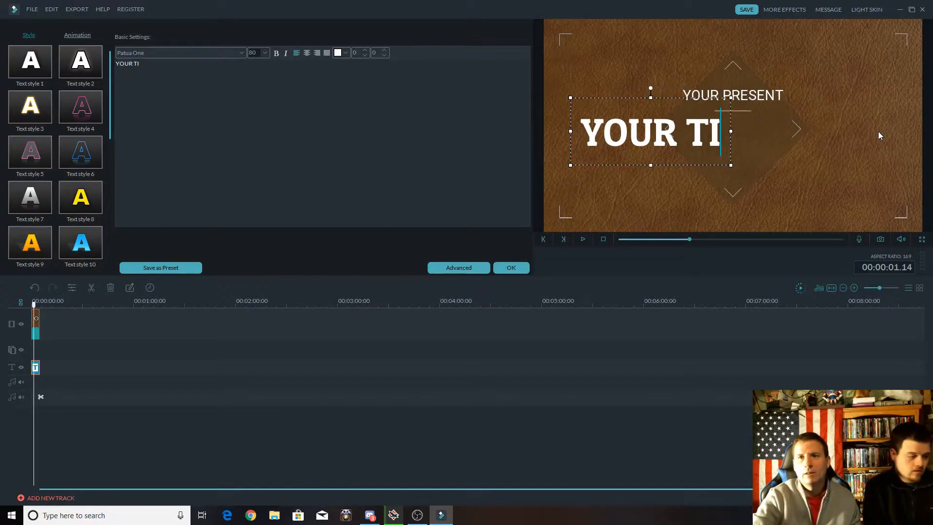
{"action": "key", "text": "BackSpace"}
{"action": "key", "text": "BackSpace"}
{"action": "key", "text": "BackSpace"}
{"action": "key", "text": "BackSpace"}
{"action": "key", "text": "BackSpace"}
{"action": "key", "text": "BackSpace"}
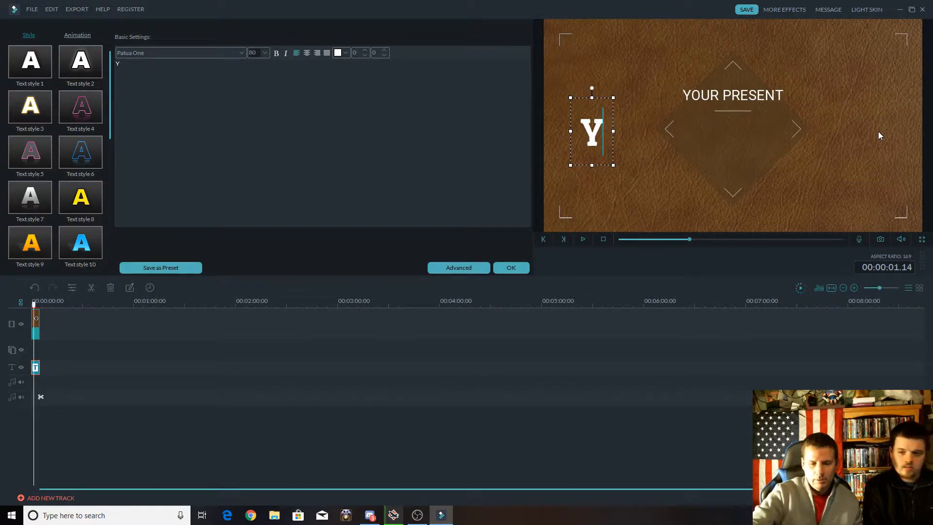
{"action": "key", "text": "BackSpace"}
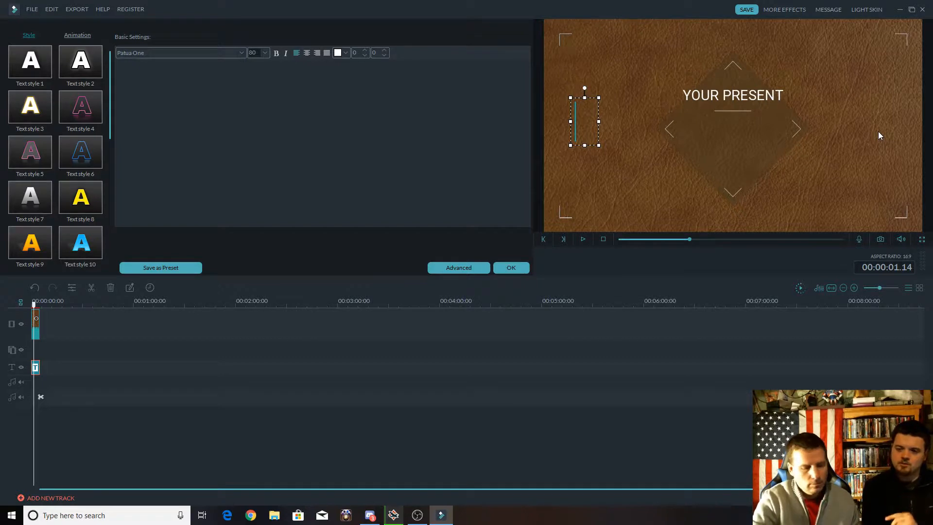
{"action": "type", "text": "F"}
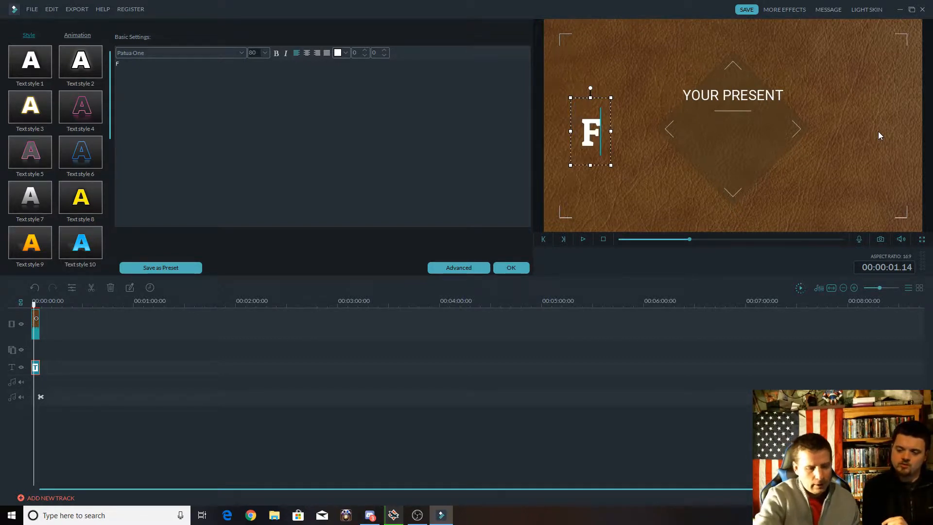
{"action": "type", "text": "unny "}
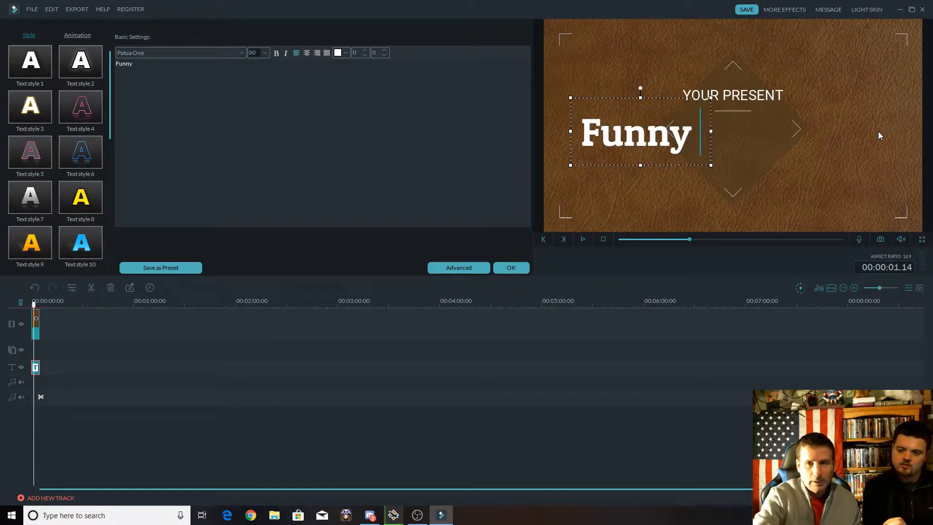
{"action": "type", "text": "Cat"}
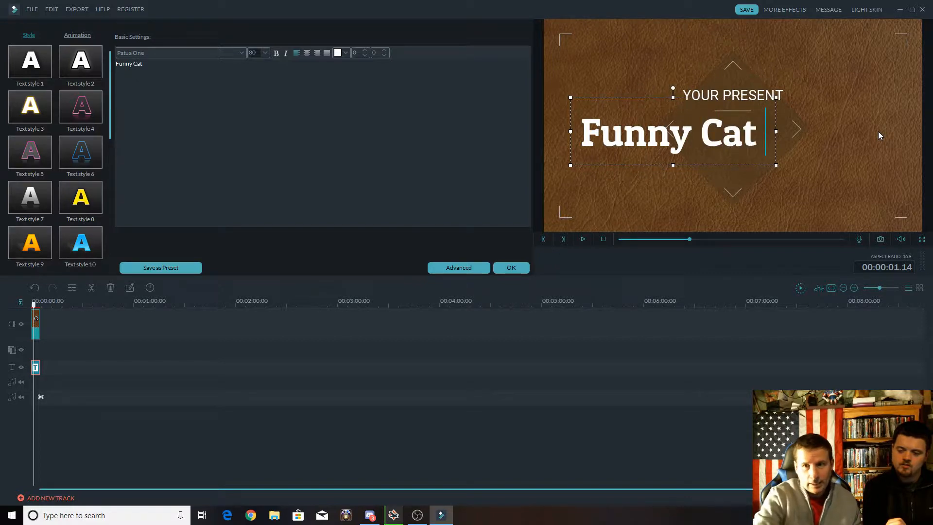
{"action": "type", "text": " Pi"}
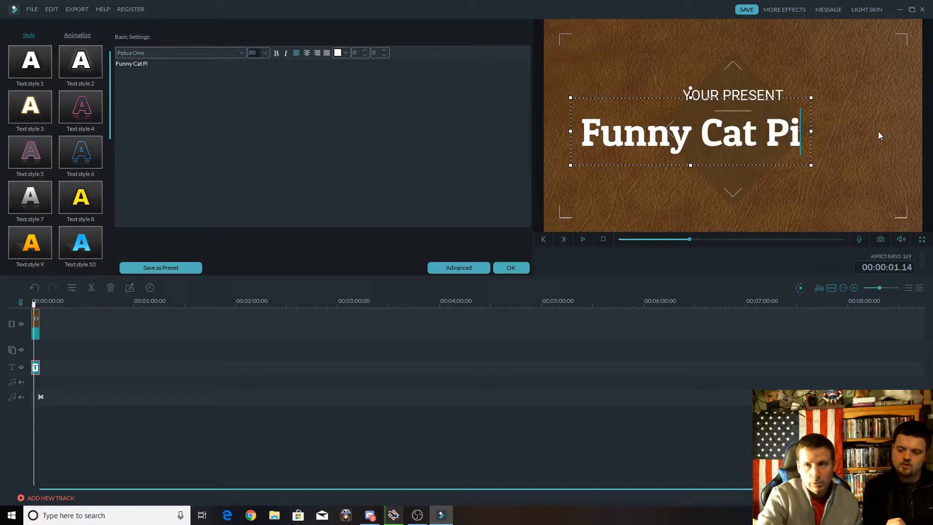
{"action": "type", "text": "c"}
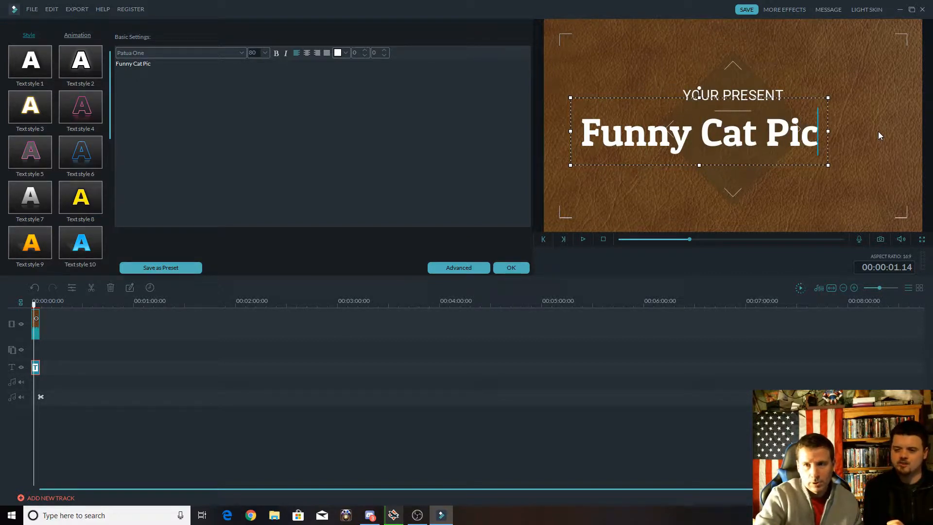
{"action": "type", "text": "s"}
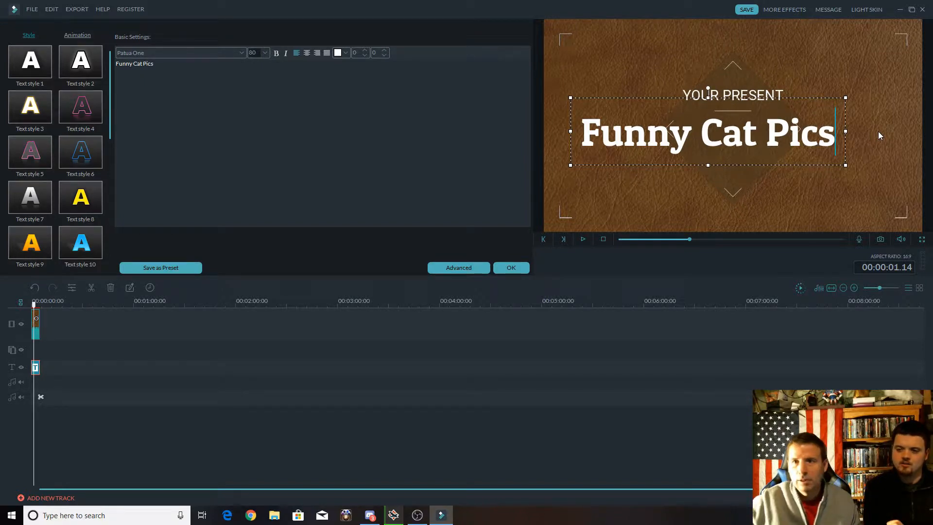
Clear the "YOUR PRESENT" subtitle text from the opener.
{"action": "left_click", "coordinate": [722, 97]}
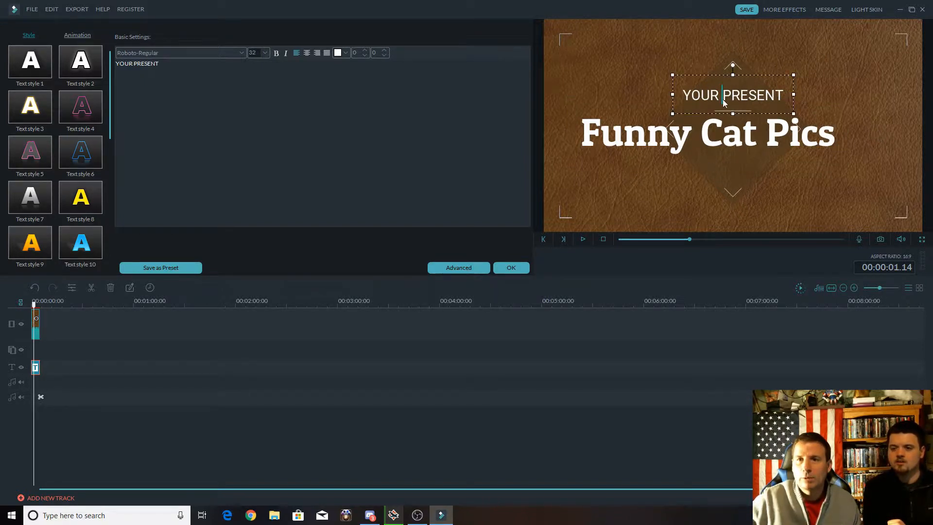
{"action": "left_click", "coordinate": [782, 100]}
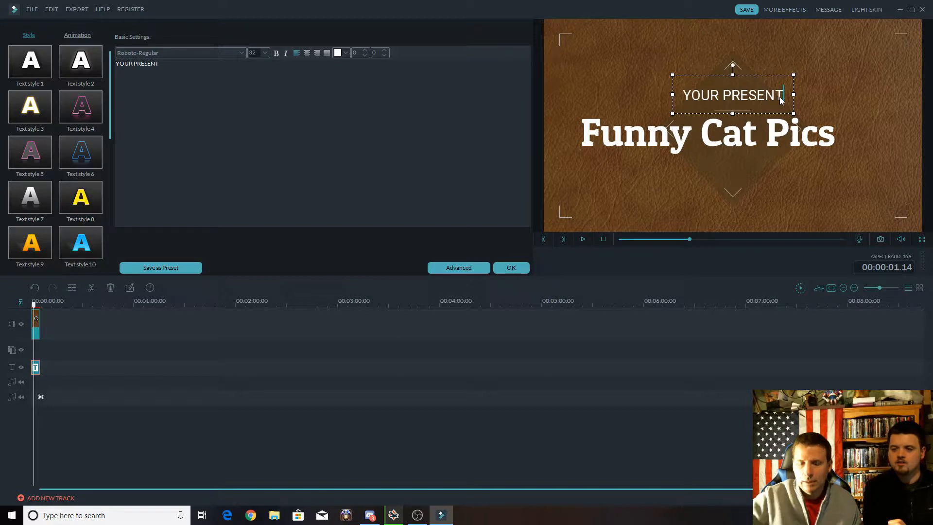
{"action": "key", "text": "BackSpace"}
{"action": "key", "text": "BackSpace"}
{"action": "key", "text": "BackSpace"}
{"action": "key", "text": "BackSpace"}
{"action": "key", "text": "BackSpace"}
{"action": "key", "text": "BackSpace"}
{"action": "key", "text": "BackSpace"}
{"action": "key", "text": "BackSpace"}
{"action": "key", "text": "BackSpace"}
{"action": "key", "text": "BackSpace"}
{"action": "key", "text": "BackSpace"}
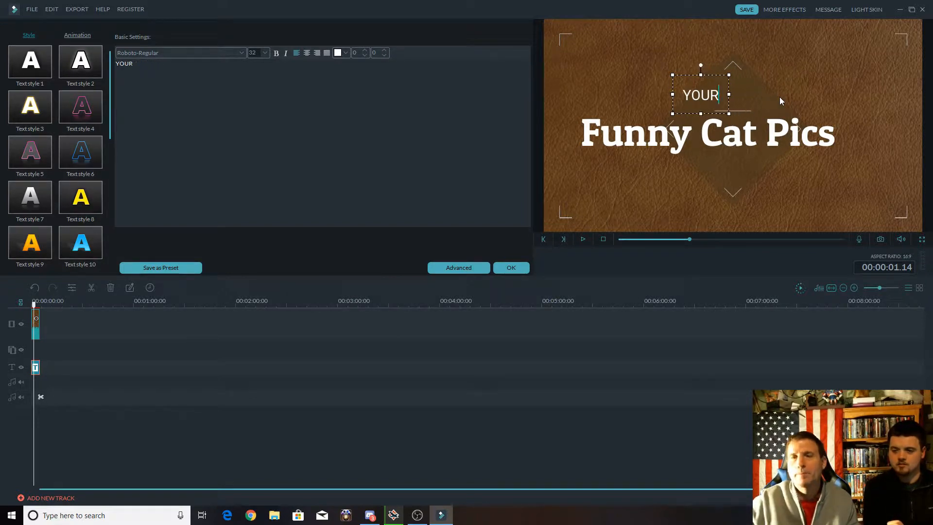
{"action": "key", "text": "BackSpace"}
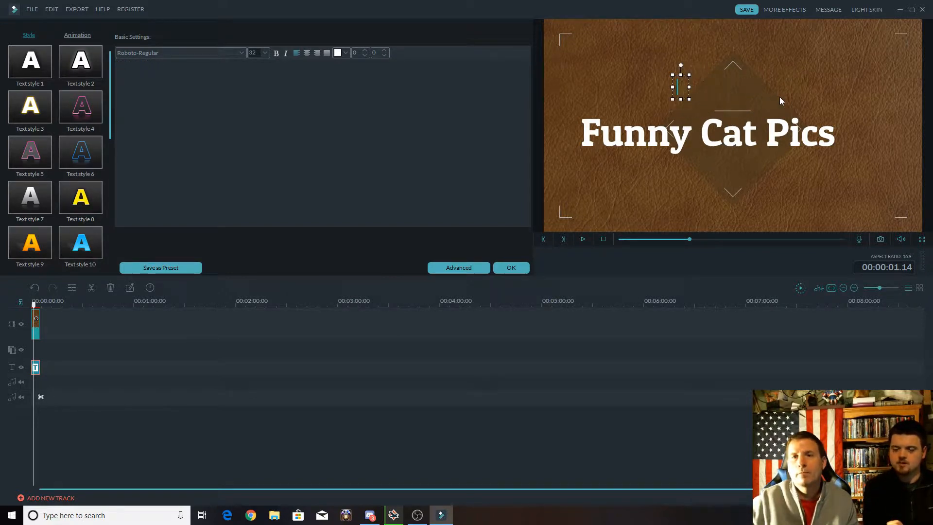
{"action": "left_click", "coordinate": [651, 177]}
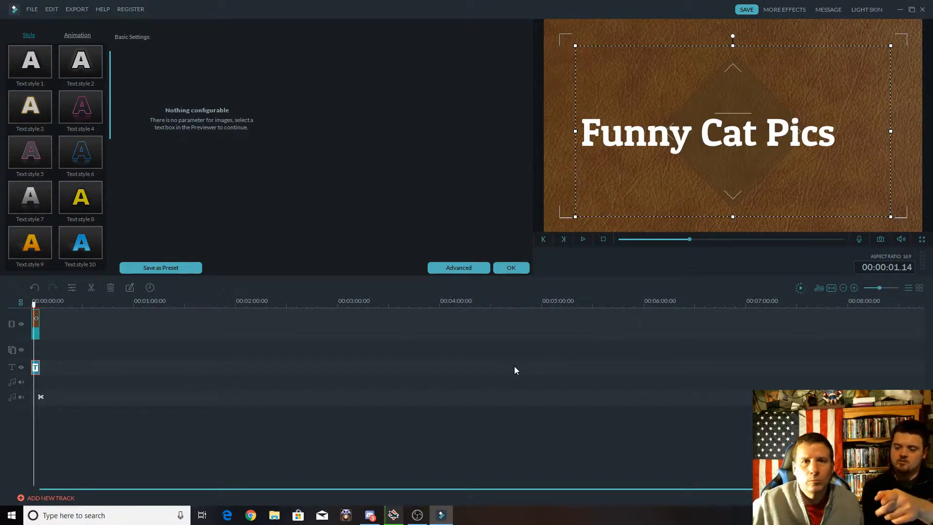
Center the "Funny Cat Pics" text horizontally over the diamond and accept the title edits.
{"action": "left_click", "coordinate": [729, 142]}
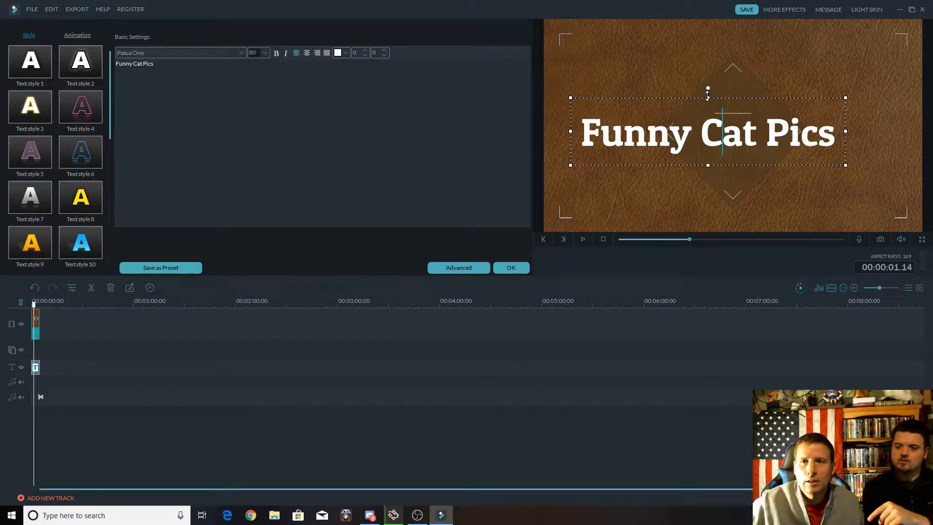
{"action": "left_click_drag", "start_coordinate": [707, 95], "coordinate": [732, 97]}
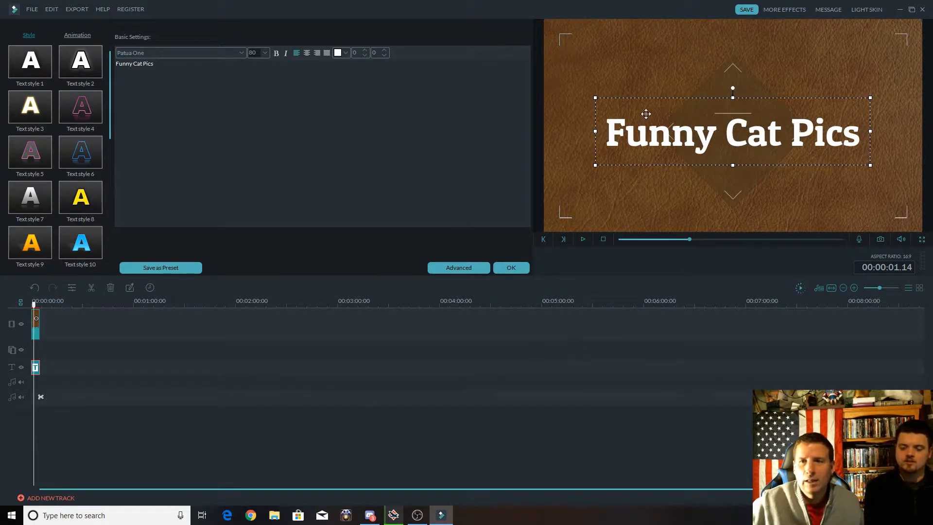
{"action": "left_click", "coordinate": [125, 325]}
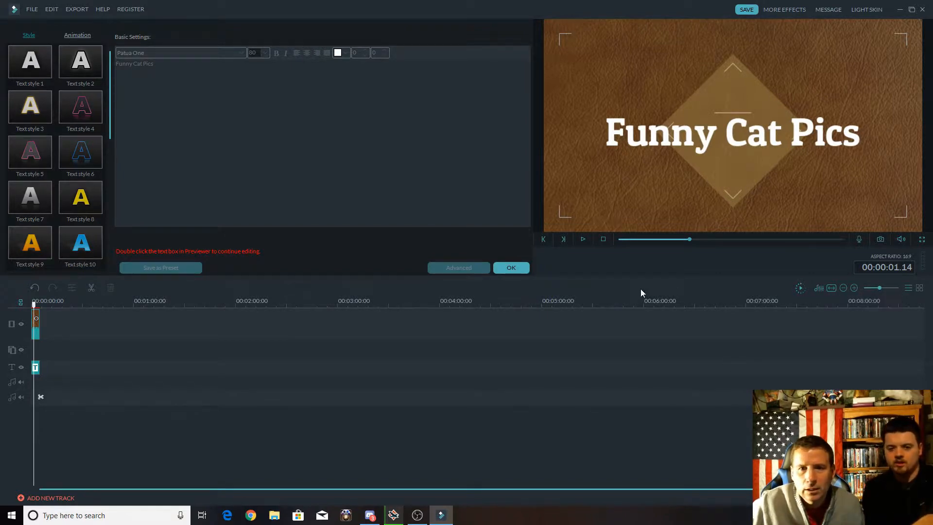
{"action": "left_click", "coordinate": [512, 268]}
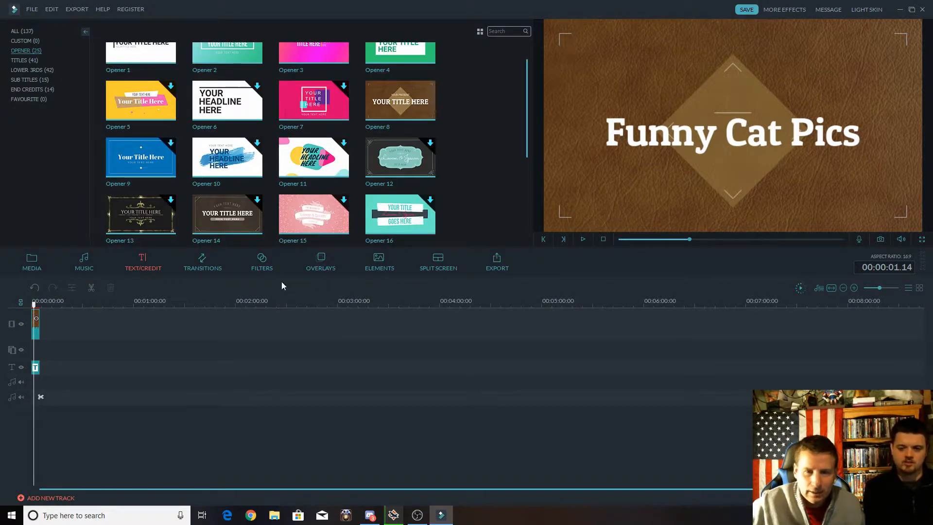
Expand the timeline scale so the short opener clip is wide enough to work with, and return to the imported pictures.
{"action": "left_click", "coordinate": [854, 289]}
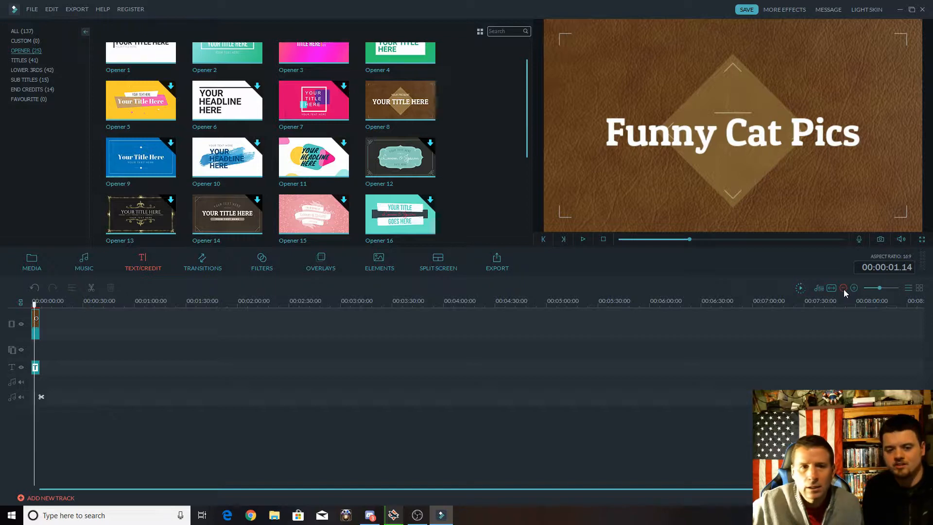
{"action": "left_click", "coordinate": [844, 289]}
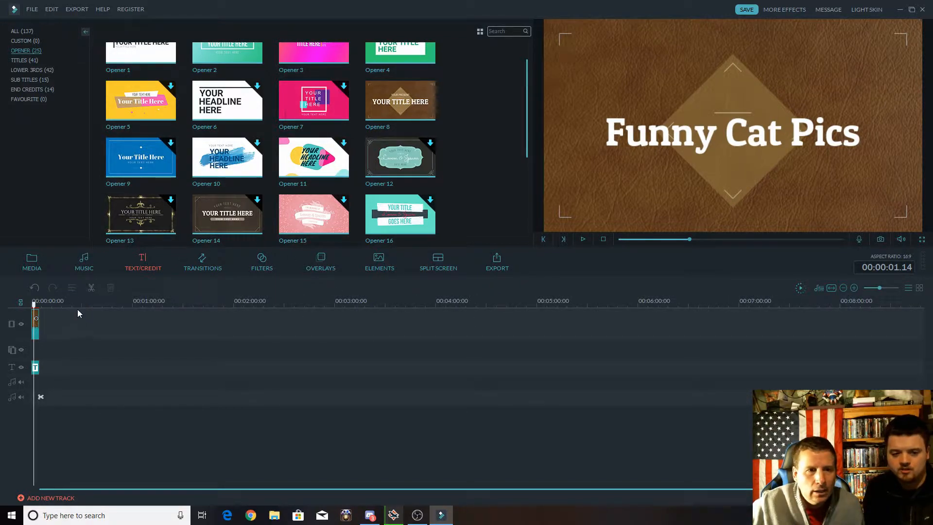
{"action": "left_click_drag", "start_coordinate": [78, 307], "coordinate": [451, 314]}
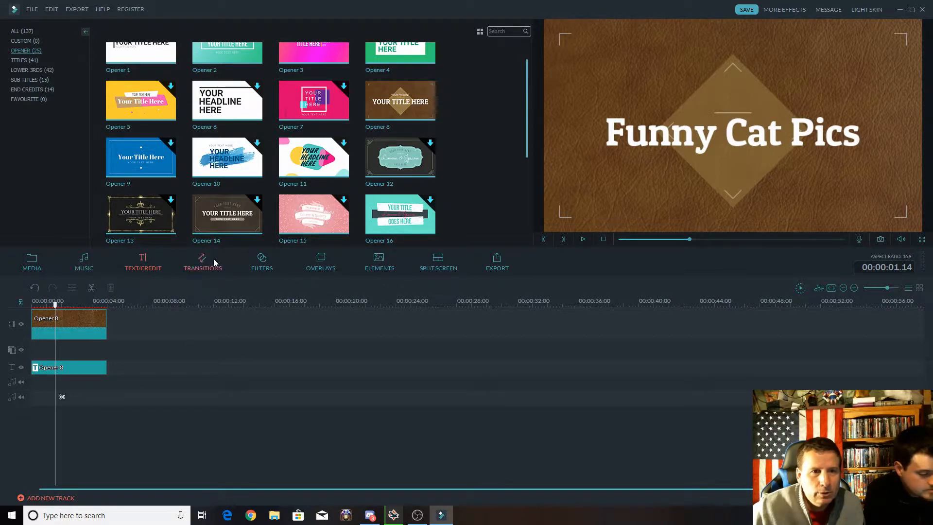
{"action": "left_click", "coordinate": [32, 261]}
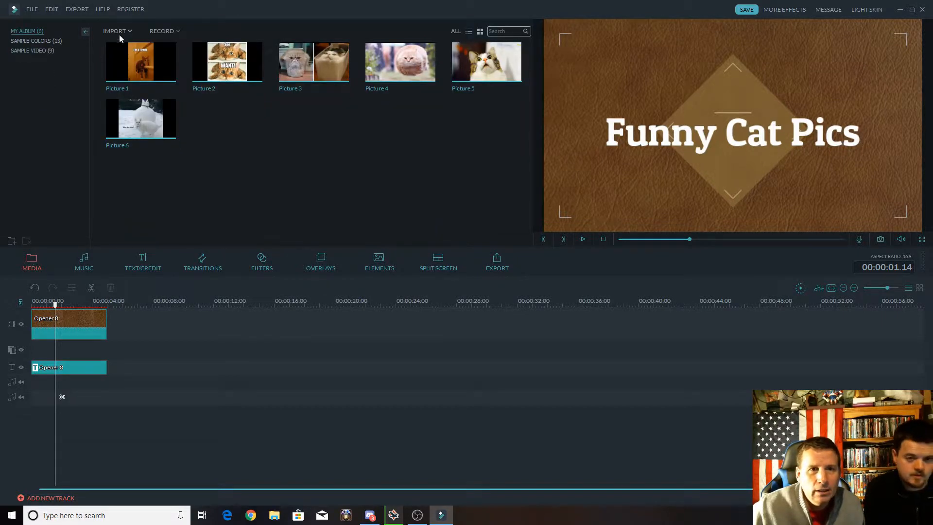
{"action": "mouse_move", "coordinate": [135, 71]}
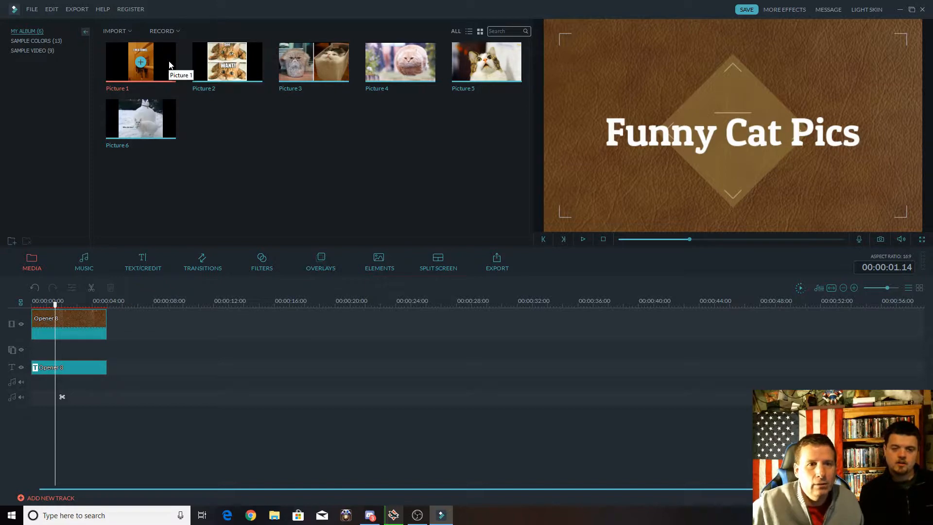
{"action": "mouse_move", "coordinate": [163, 134]}
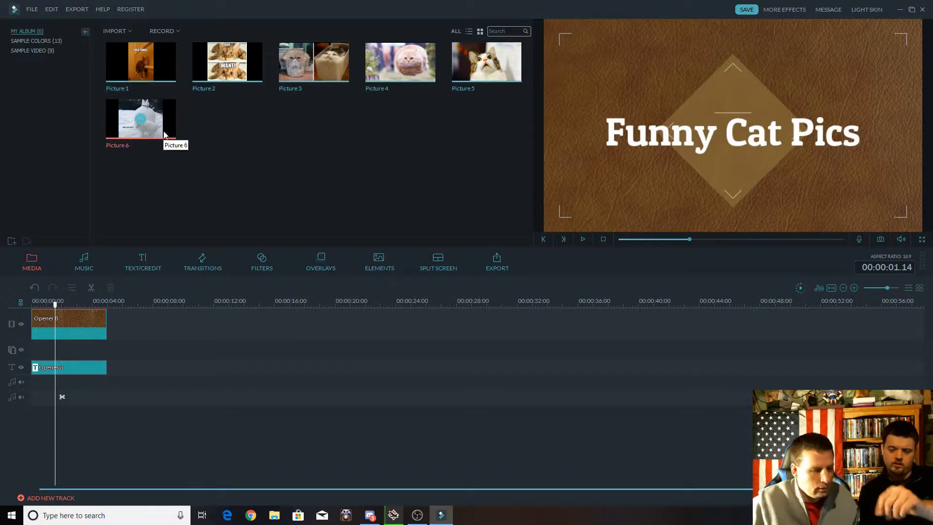
{"action": "mouse_move", "coordinate": [174, 71]}
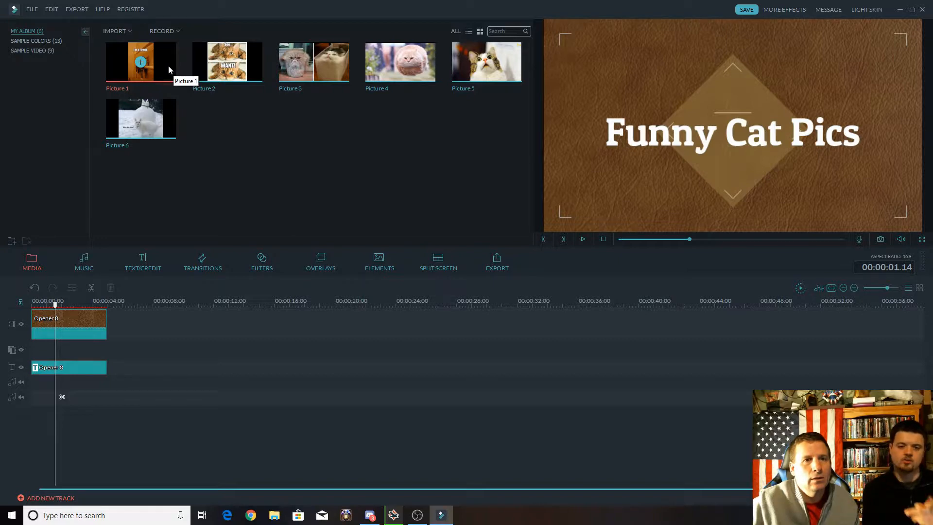
{"action": "left_click_drag", "start_coordinate": [168, 65], "coordinate": [107, 354]}
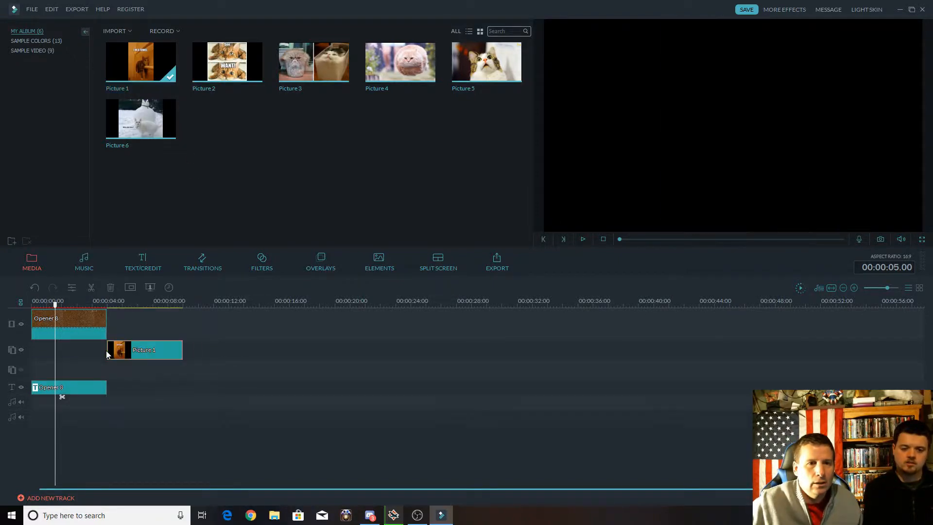
{"action": "left_click", "coordinate": [107, 354]}
{"action": "mouse_move", "coordinate": [237, 55]}
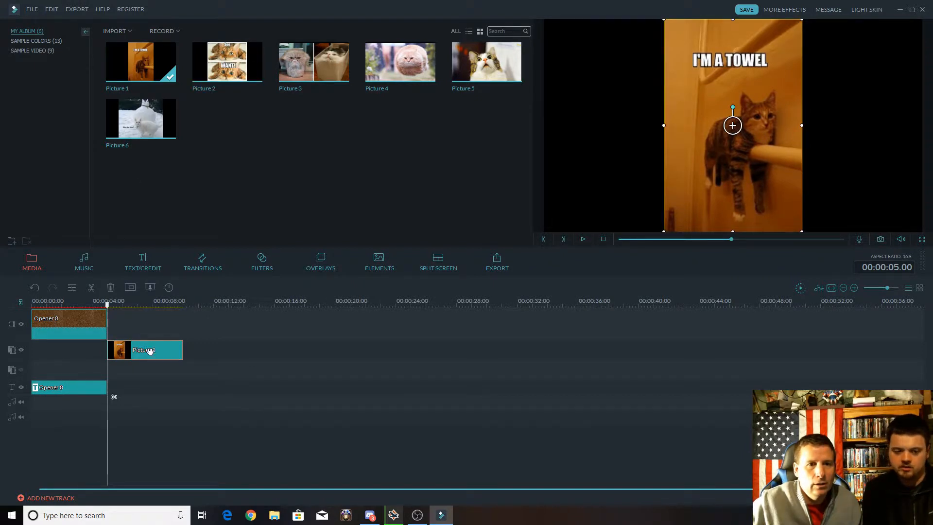
{"action": "left_click_drag", "start_coordinate": [150, 352], "coordinate": [153, 322]}
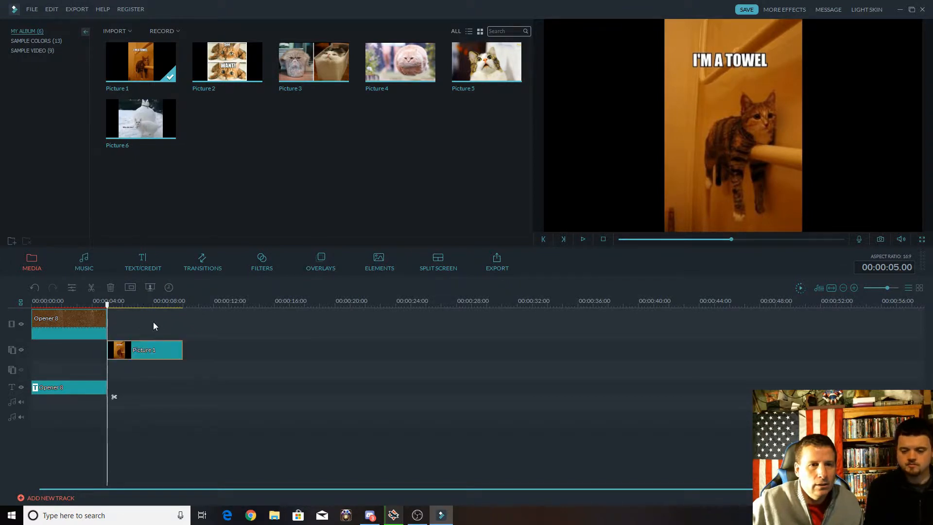
{"action": "right_click", "coordinate": [141, 351]}
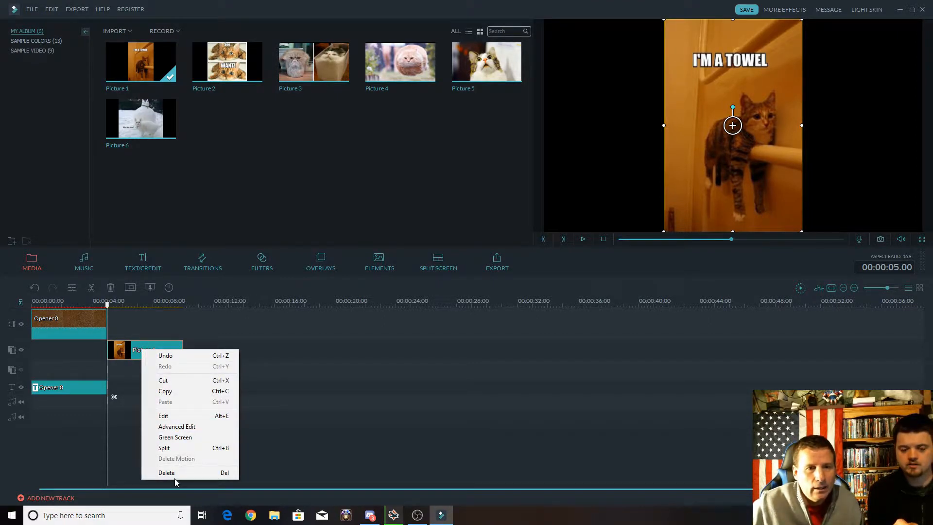
{"action": "left_click", "coordinate": [174, 473]}
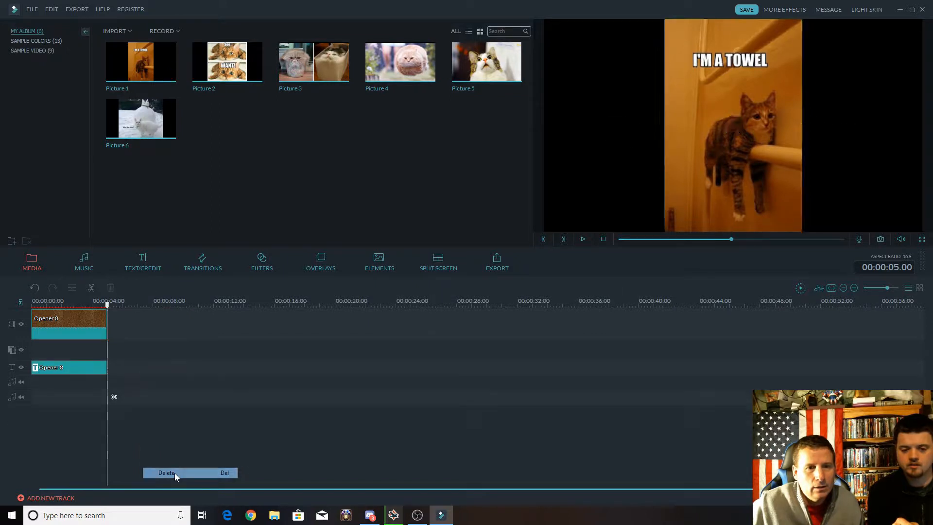
Insert Picture 1 and Picture 2 into the main video track at the end of the opener.
{"action": "left_click", "coordinate": [141, 63]}
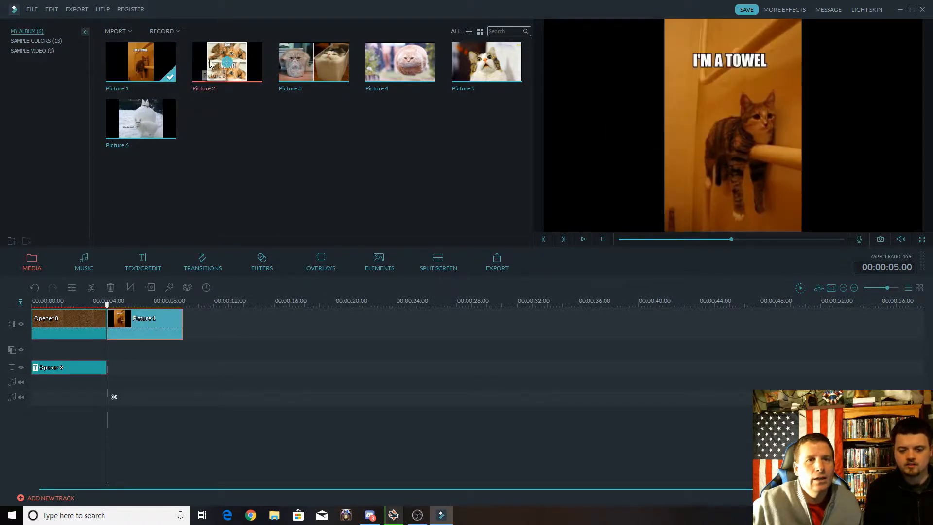
{"action": "left_click", "coordinate": [226, 62]}
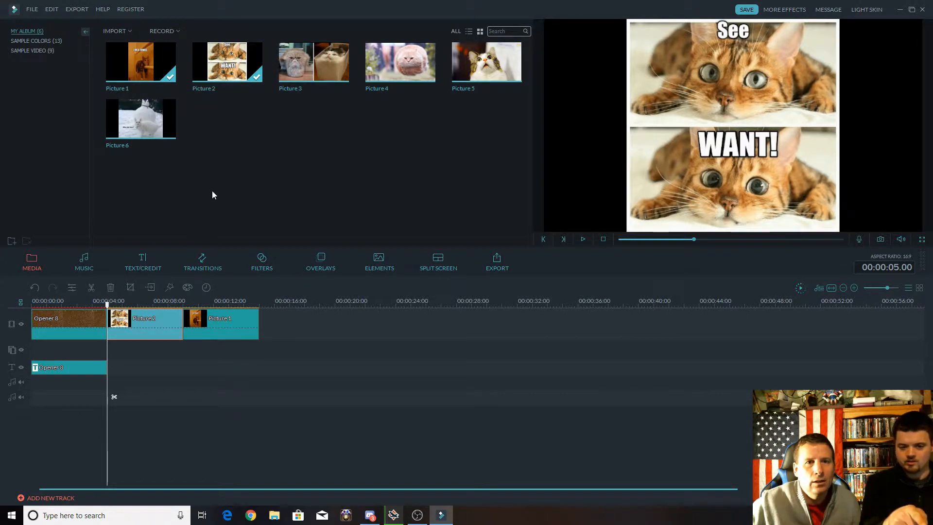
Reorder the first two pictures on the main video track so Picture 1 comes before Picture 2.
{"action": "right_click", "coordinate": [230, 333]}
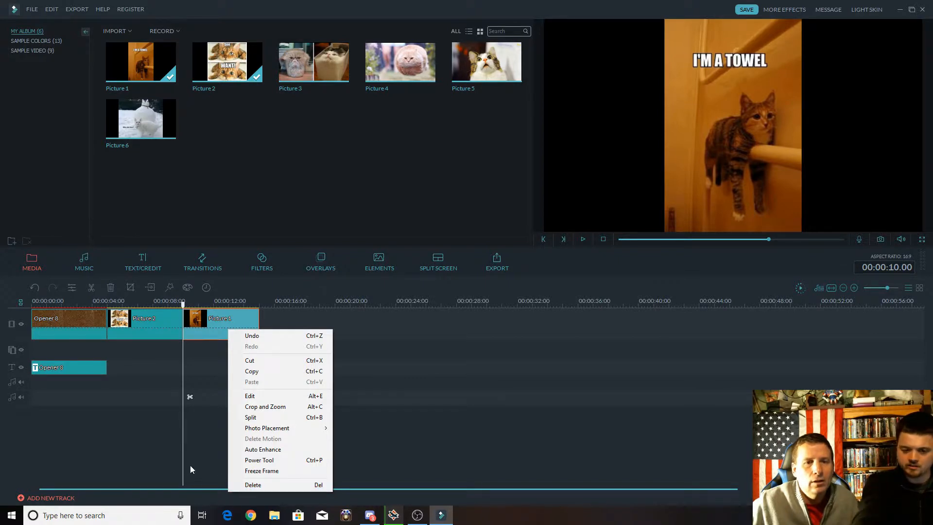
{"action": "left_click", "coordinate": [179, 456]}
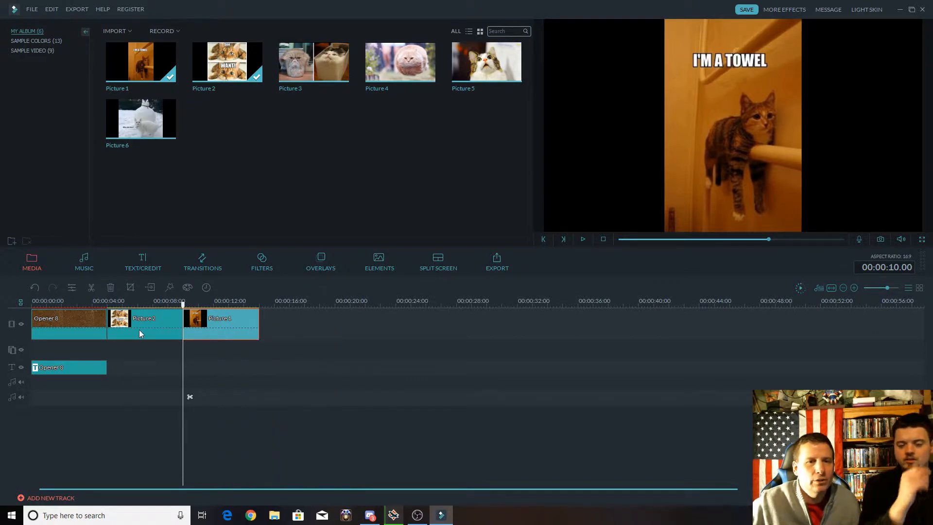
{"action": "left_click_drag", "start_coordinate": [238, 328], "coordinate": [139, 332]}
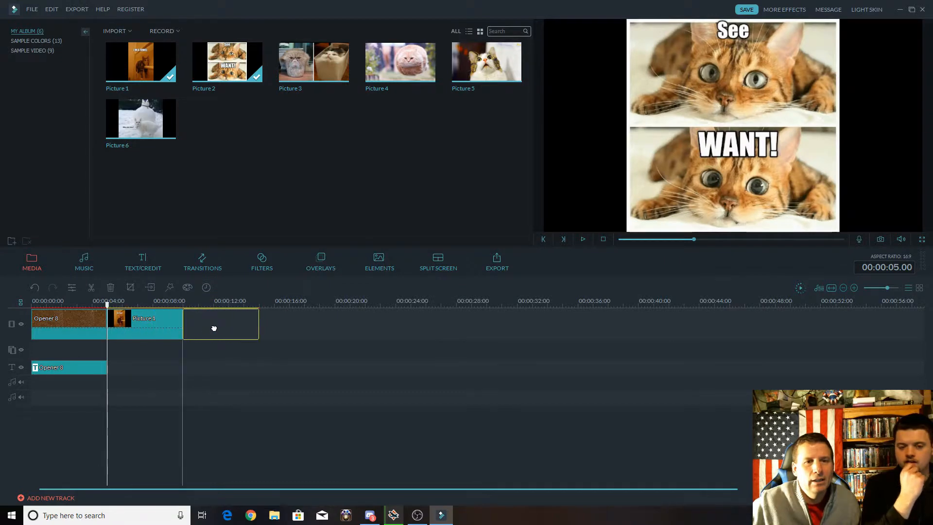
Append Picture 3 and Picture 4 to the main video track directly after Picture 2.
{"action": "mouse_move", "coordinate": [309, 88]}
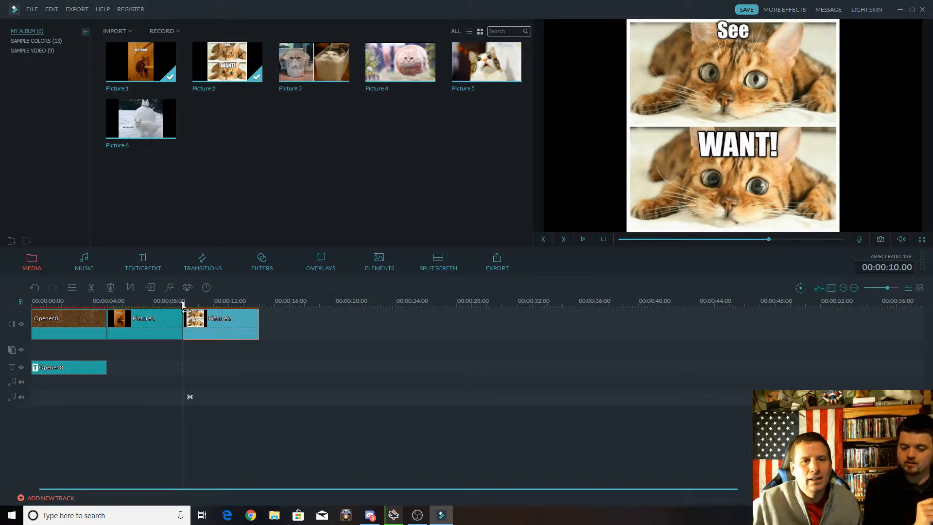
{"action": "left_click_drag", "start_coordinate": [184, 305], "coordinate": [260, 302]}
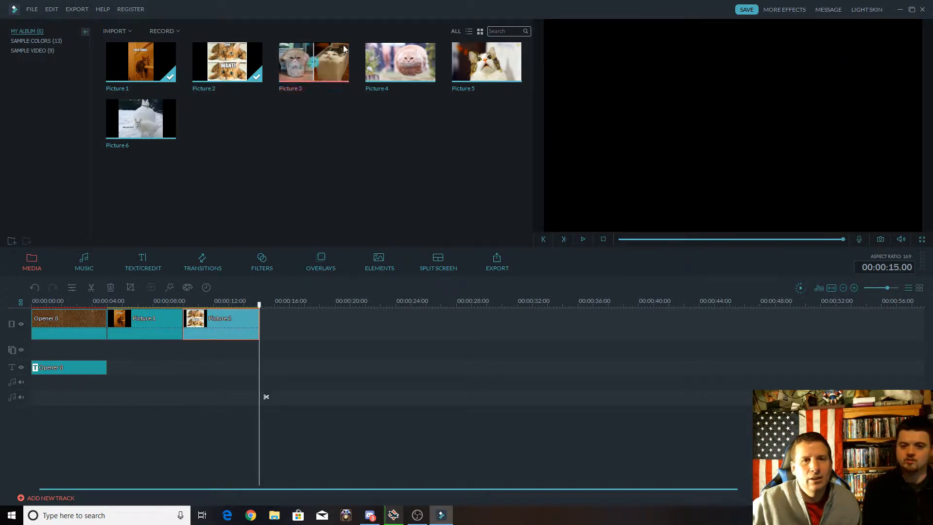
{"action": "left_click", "coordinate": [313, 62]}
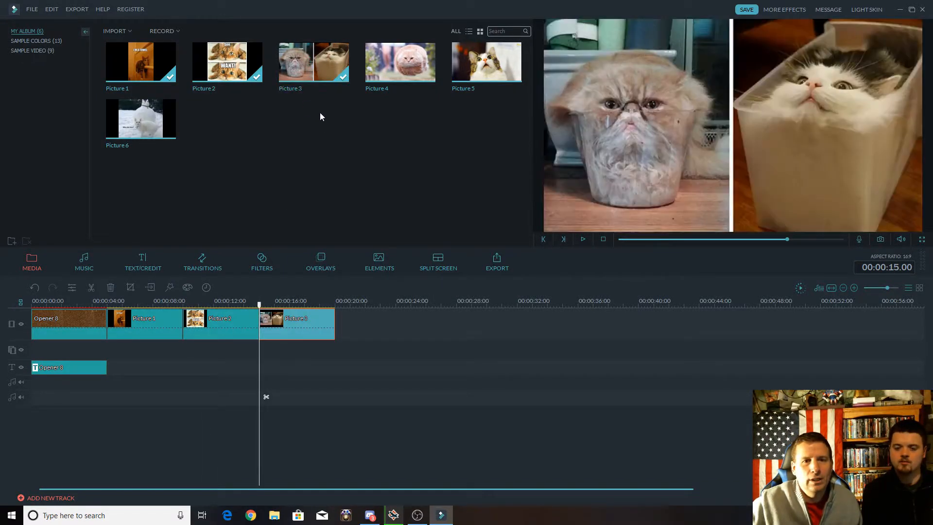
{"action": "left_click_drag", "start_coordinate": [259, 309], "coordinate": [338, 301]}
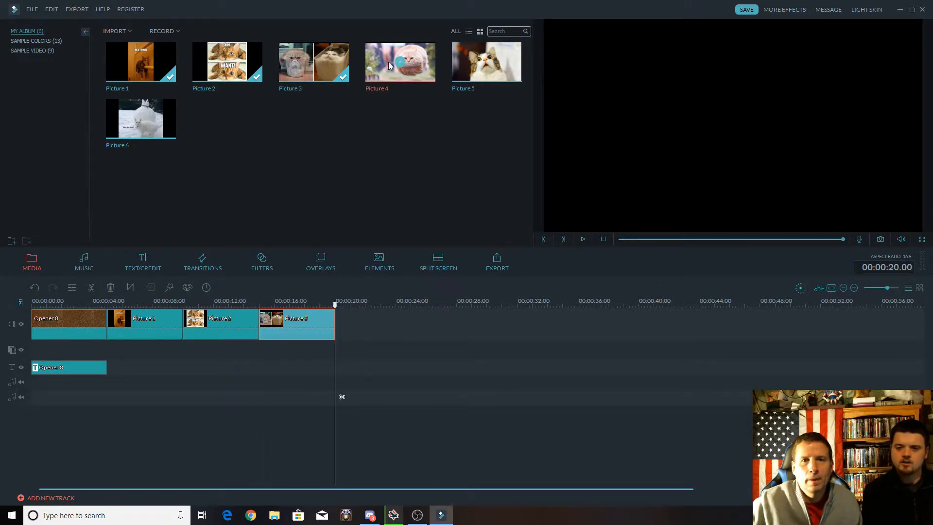
{"action": "left_click", "coordinate": [399, 61]}
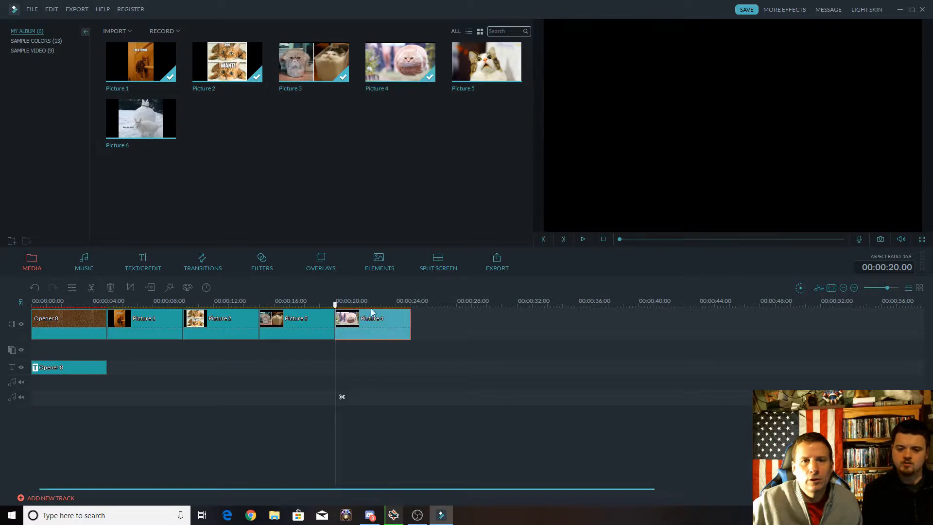
Append Picture 5 and Picture 6 to the main video track directly after Picture 4.
{"action": "left_click_drag", "start_coordinate": [337, 305], "coordinate": [412, 307]}
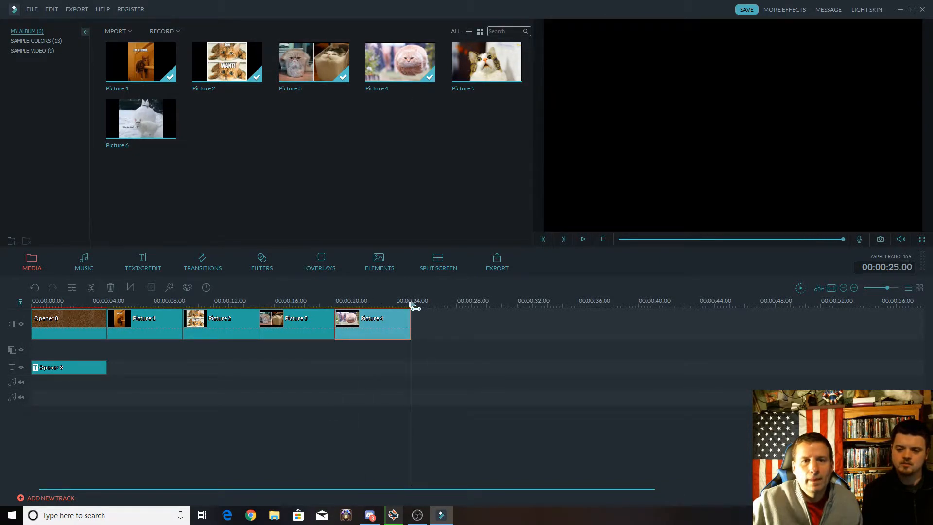
{"action": "left_click", "coordinate": [485, 69]}
{"action": "left_click_drag", "start_coordinate": [411, 305], "coordinate": [486, 306]}
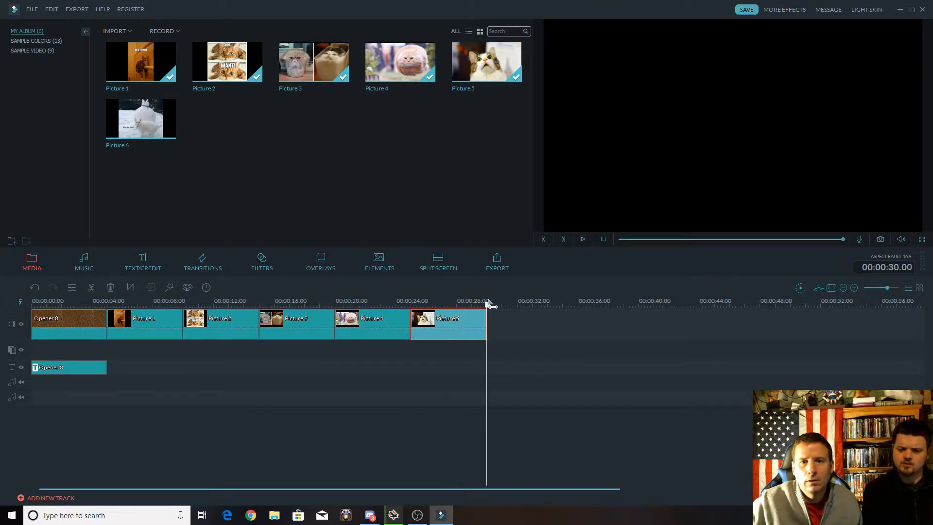
{"action": "left_click", "coordinate": [137, 118]}
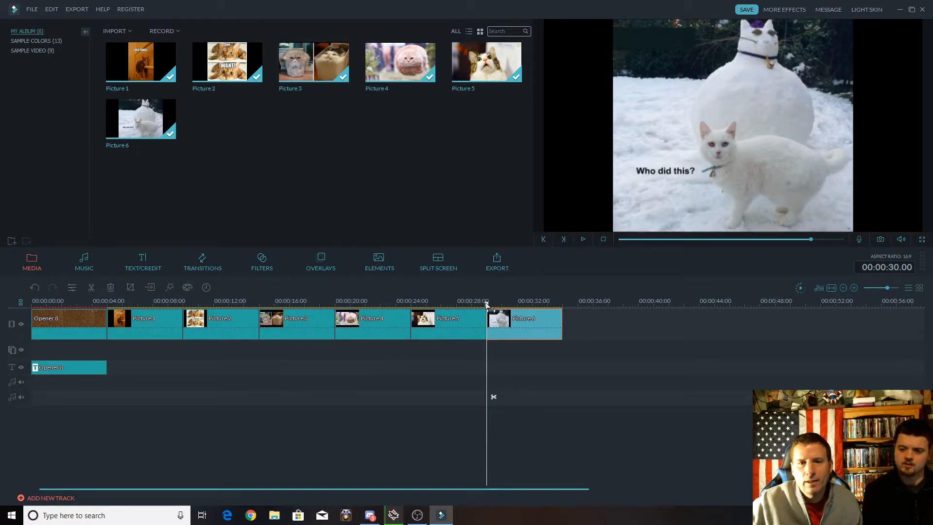
Add the Credits 2 end credits to the text track at the end of Picture 6.
{"action": "left_click_drag", "start_coordinate": [487, 304], "coordinate": [566, 306]}
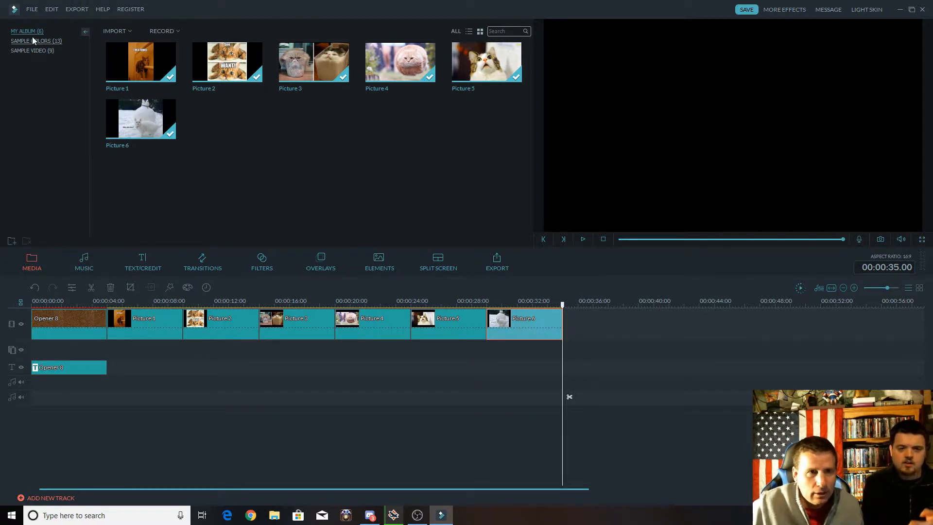
{"action": "left_click", "coordinate": [32, 9]}
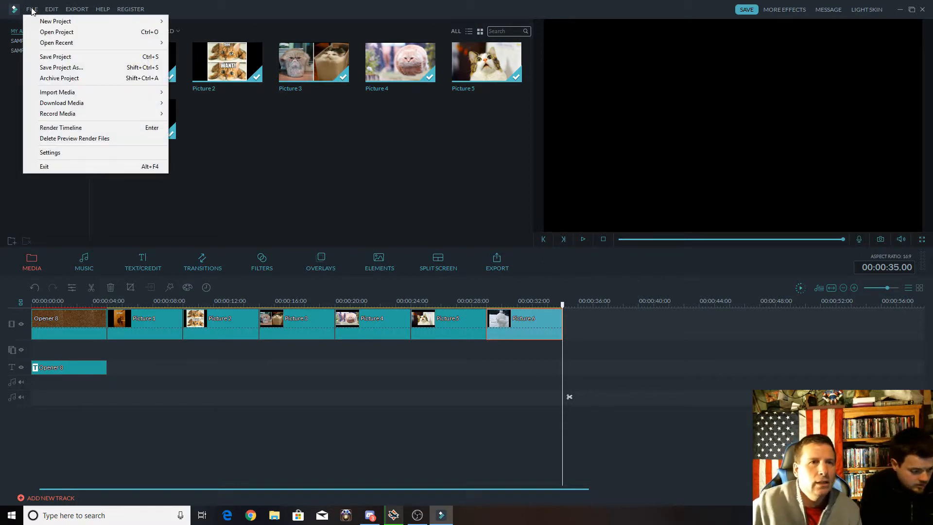
{"action": "left_click", "coordinate": [227, 168]}
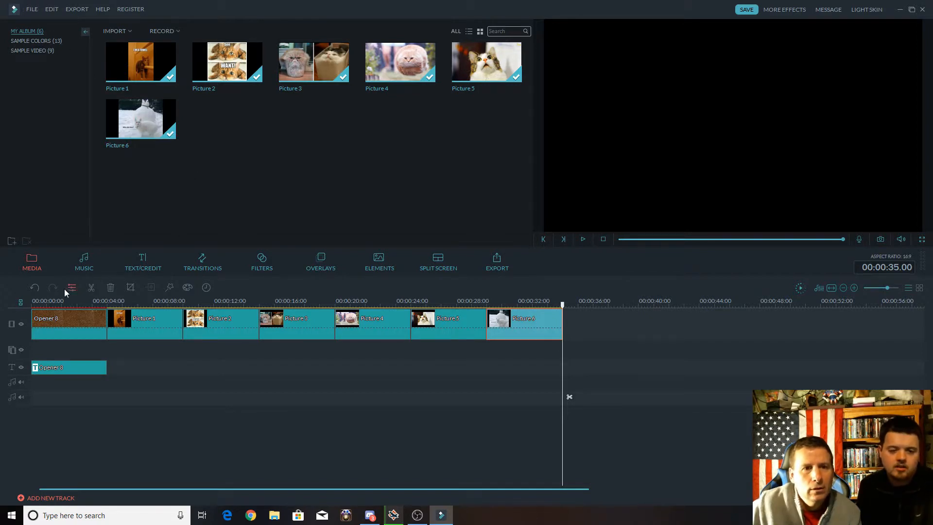
{"action": "left_click", "coordinate": [147, 256]}
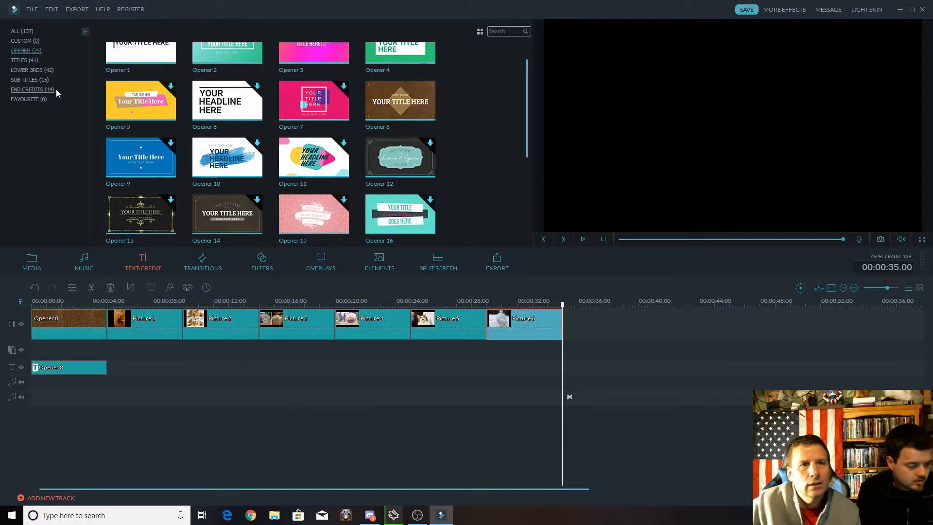
{"action": "left_click", "coordinate": [28, 90]}
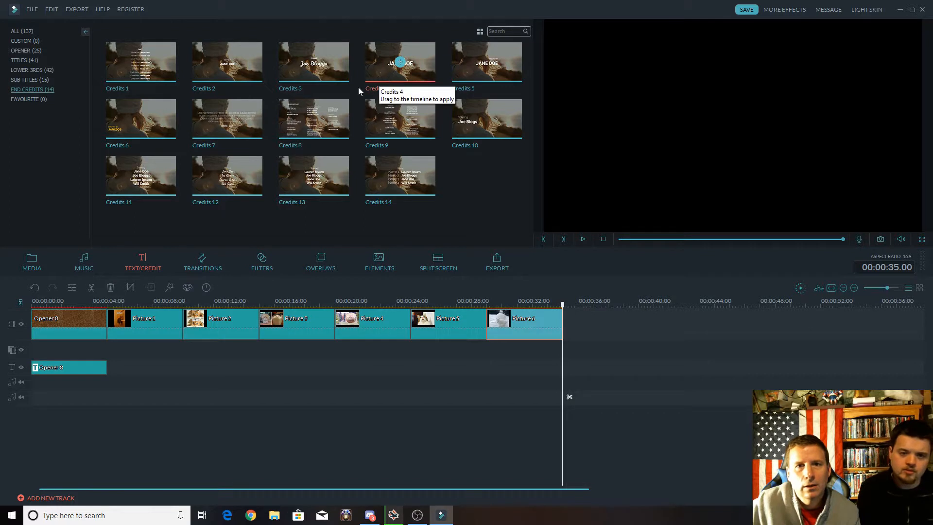
{"action": "left_click", "coordinate": [228, 63]}
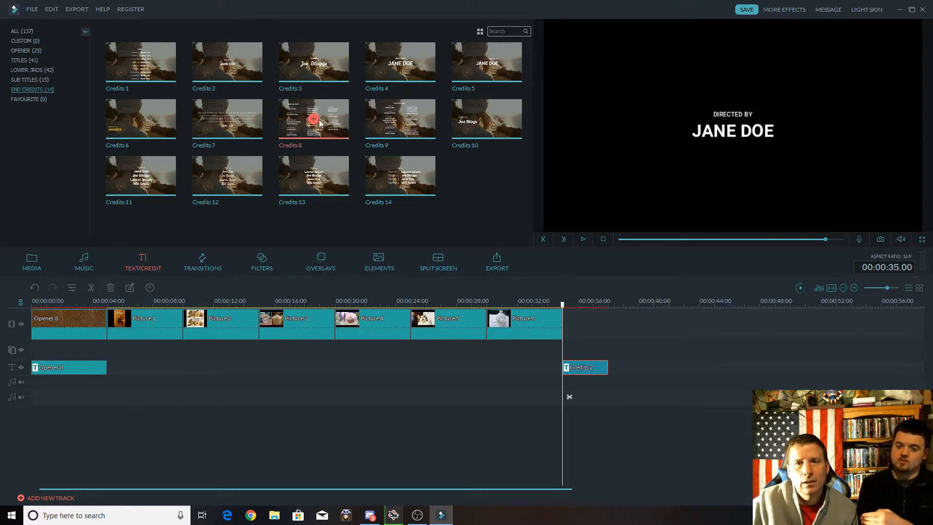
Replace the placeholder name under "DIRECTED BY" in the end credits with the director's full name.
{"action": "double_click", "coordinate": [738, 130]}
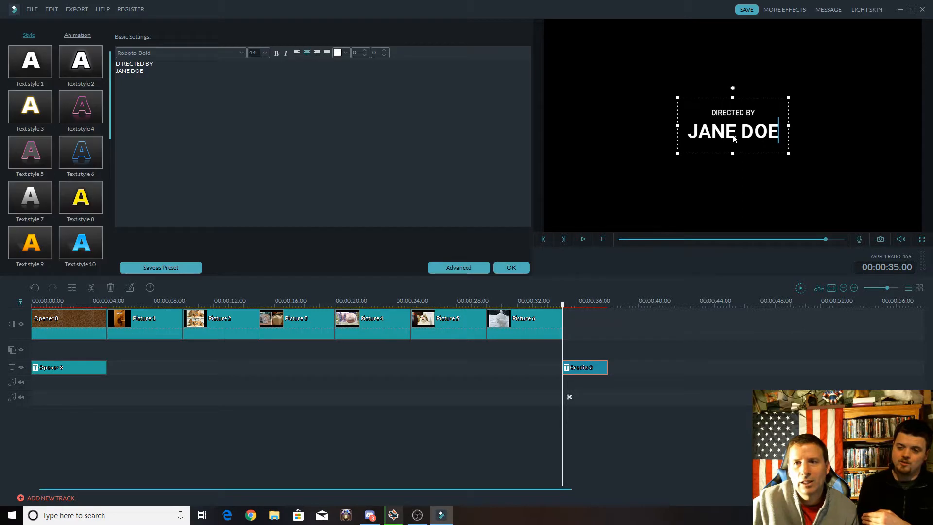
{"action": "key", "text": "BackSpace"}
{"action": "key", "text": "BackSpace"}
{"action": "key", "text": "BackSpace"}
{"action": "key", "text": "BackSpace"}
{"action": "key", "text": "BackSpace"}
{"action": "key", "text": "BackSpace"}
{"action": "key", "text": "BackSpace"}
{"action": "key", "text": "BackSpace"}
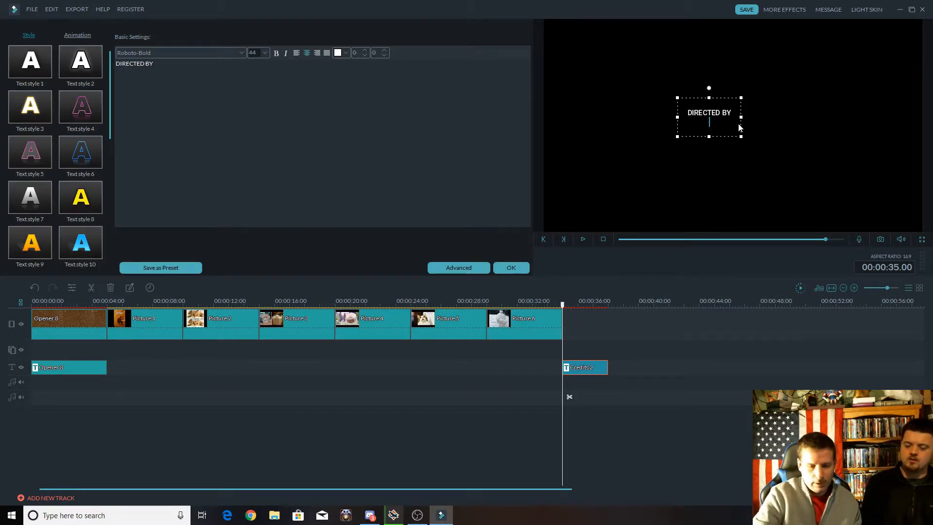
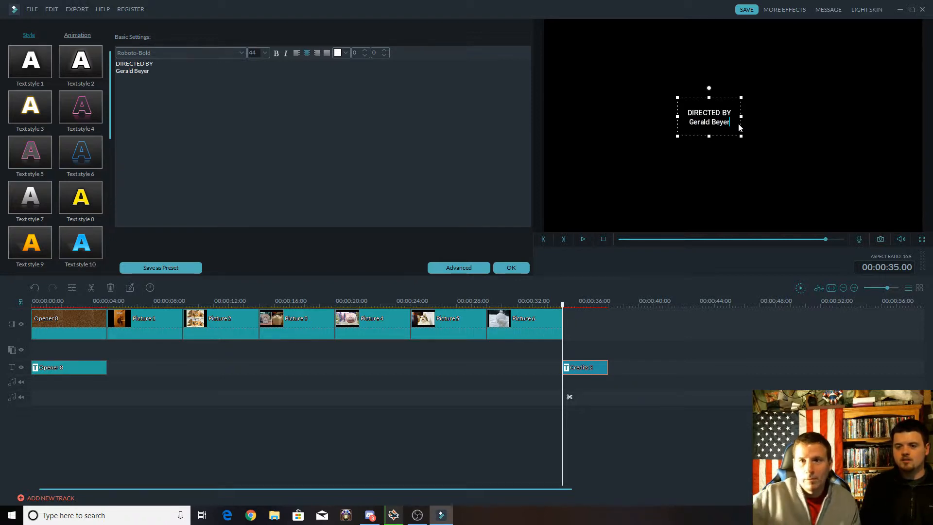
Center the "DIRECTED BY" credit text box in the preview frame.
{"action": "left_click", "coordinate": [719, 178]}
{"action": "left_click", "coordinate": [717, 116]}
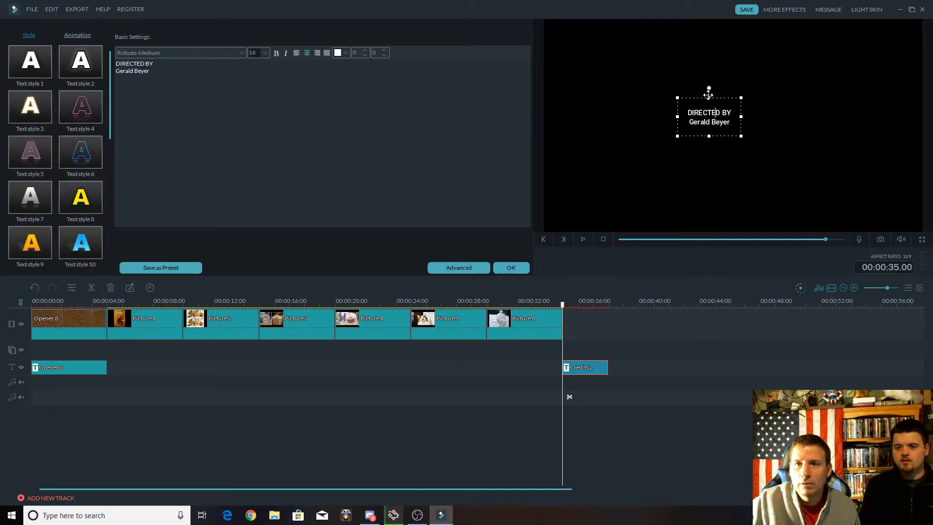
{"action": "left_click_drag", "start_coordinate": [708, 94], "coordinate": [732, 95]}
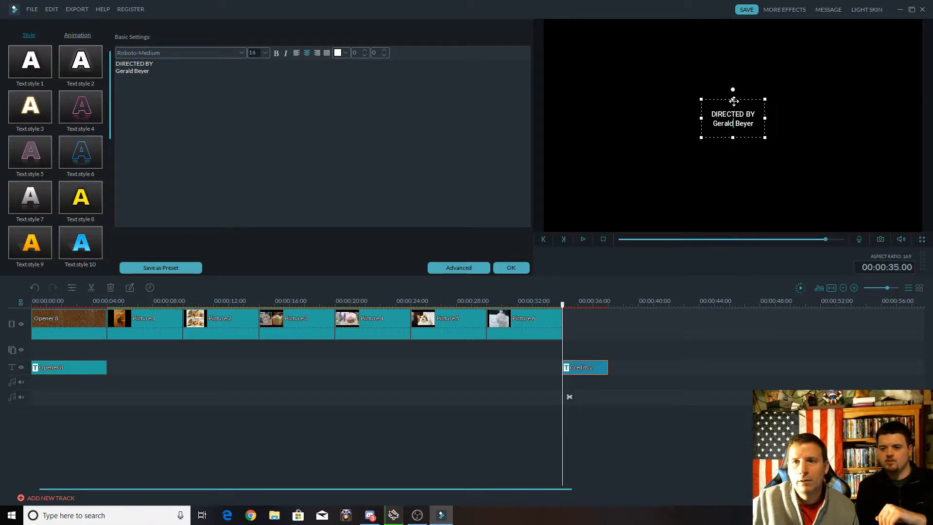
{"action": "left_click_drag", "start_coordinate": [732, 99], "coordinate": [727, 111]}
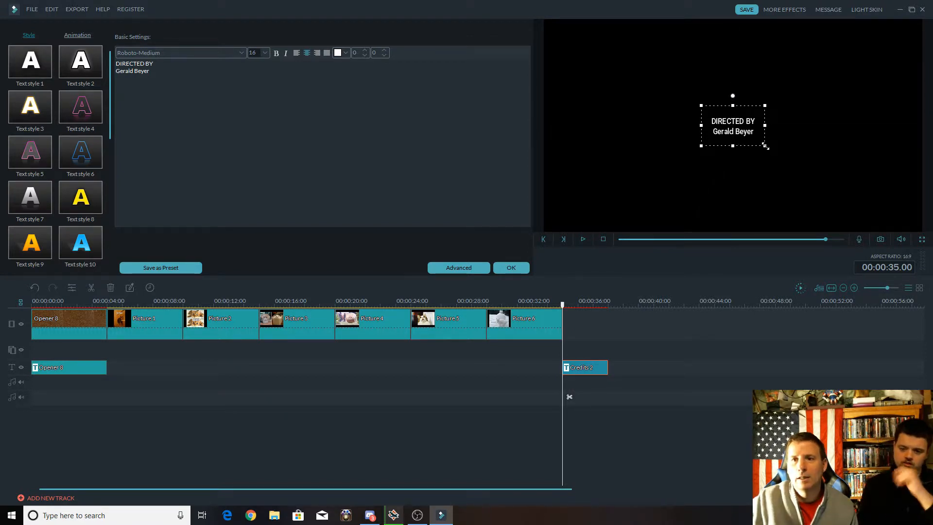
Enlarge the "DIRECTED BY" credit text and recenter it in the frame, accepting the title edits.
{"action": "left_click_drag", "start_coordinate": [766, 147], "coordinate": [786, 186]}
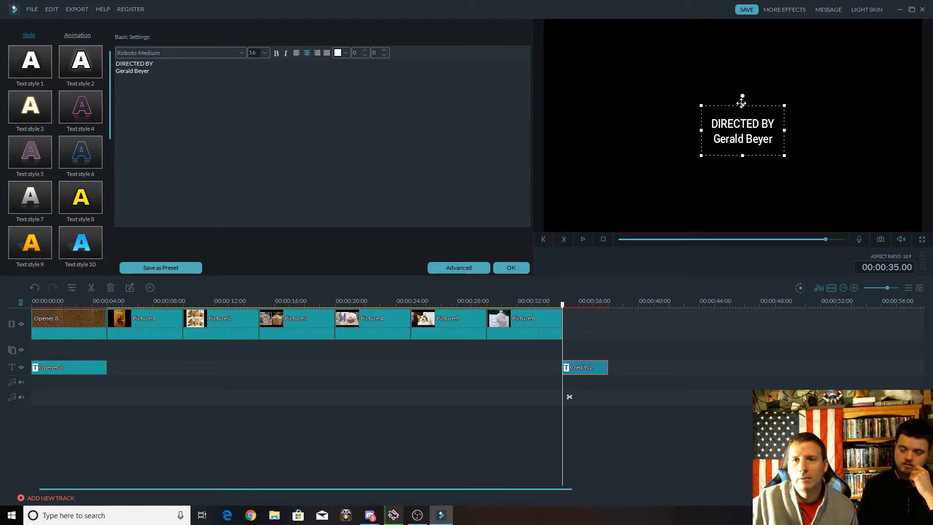
{"action": "mouse_move", "coordinate": [741, 103]}
{"action": "left_mouse_down"}
{"action": "mouse_move", "coordinate": [732, 108]}
{"action": "mouse_move", "coordinate": [735, 96]}
{"action": "left_mouse_up"}
{"action": "left_click", "coordinate": [474, 395]}
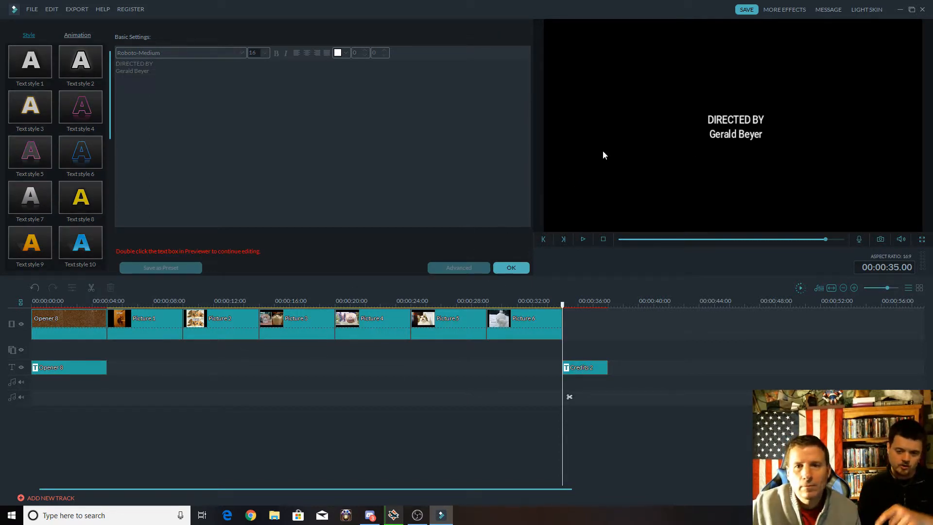
{"action": "left_click", "coordinate": [508, 265]}
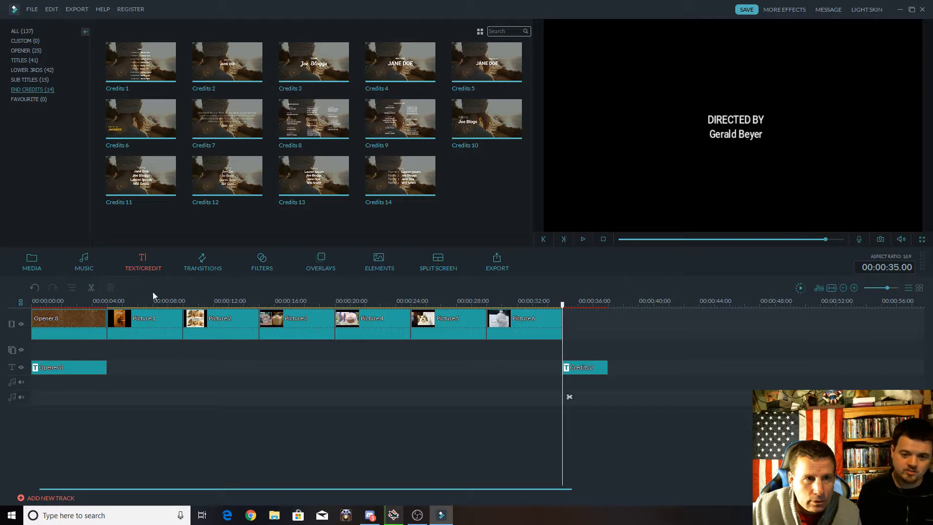
Select Picture 3 on the timeline and browse the Titles category of text presets down to Title 33.
{"action": "left_click", "coordinate": [304, 316]}
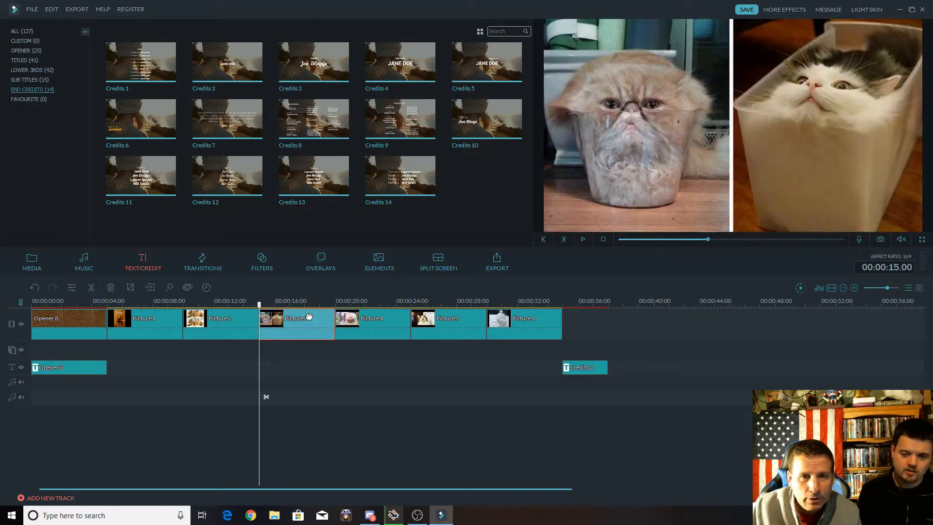
{"action": "left_click", "coordinate": [32, 11]}
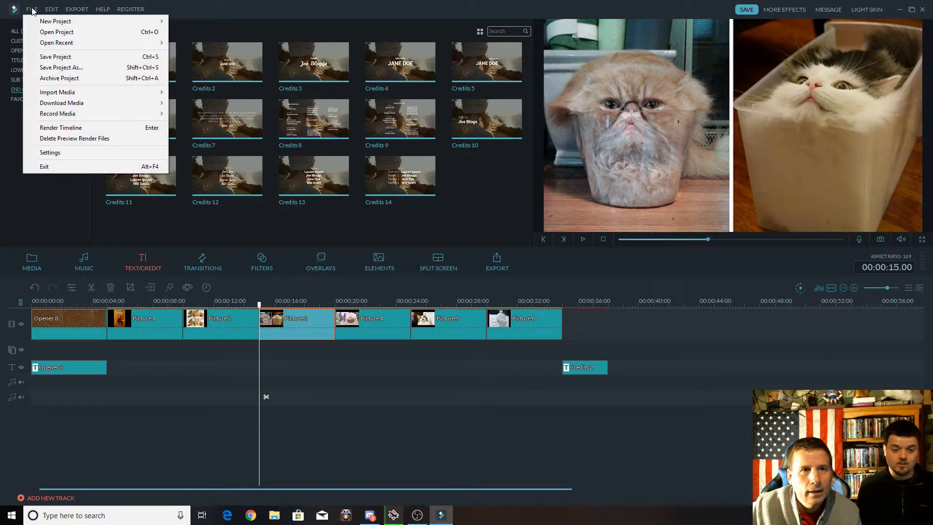
{"action": "left_click", "coordinate": [32, 201]}
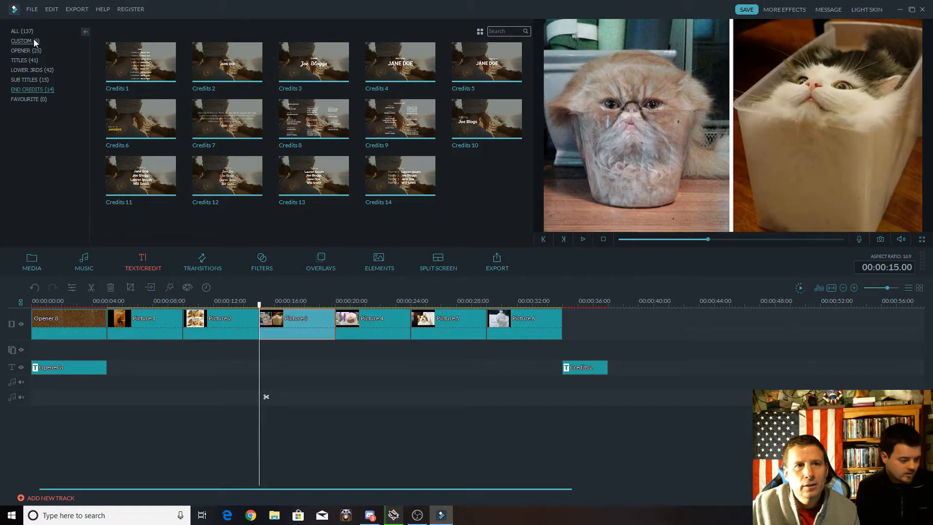
{"action": "left_click", "coordinate": [25, 60]}
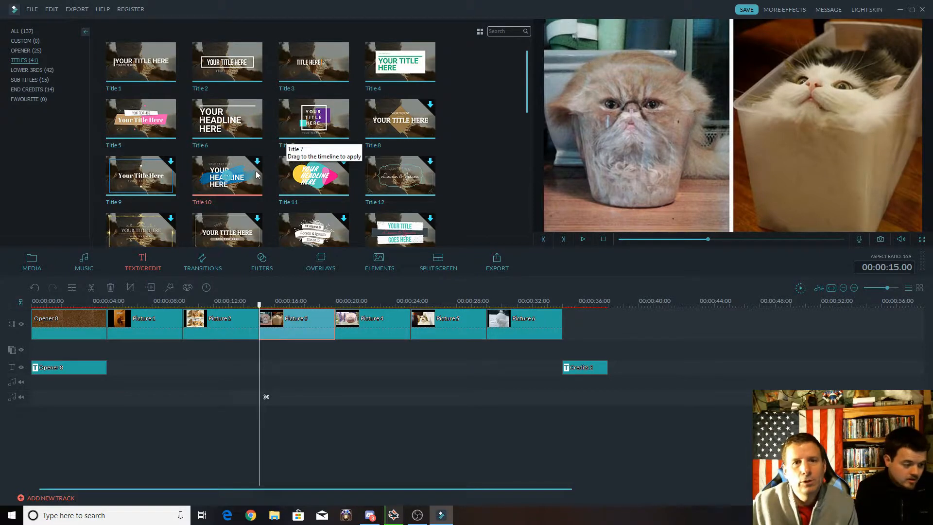
{"action": "scroll", "coordinate": [249, 182], "scroll_direction": "down", "scroll_amount": 5}
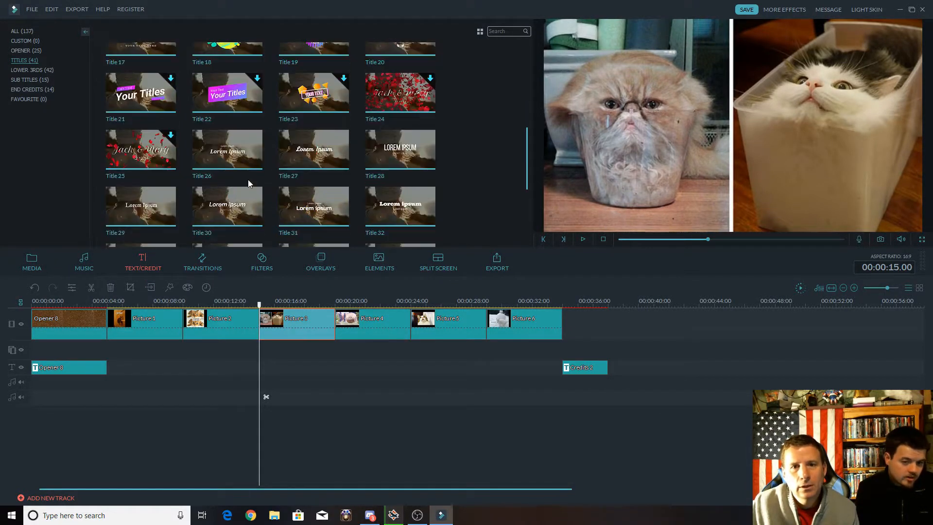
{"action": "scroll", "coordinate": [307, 201], "scroll_direction": "down", "scroll_amount": 3}
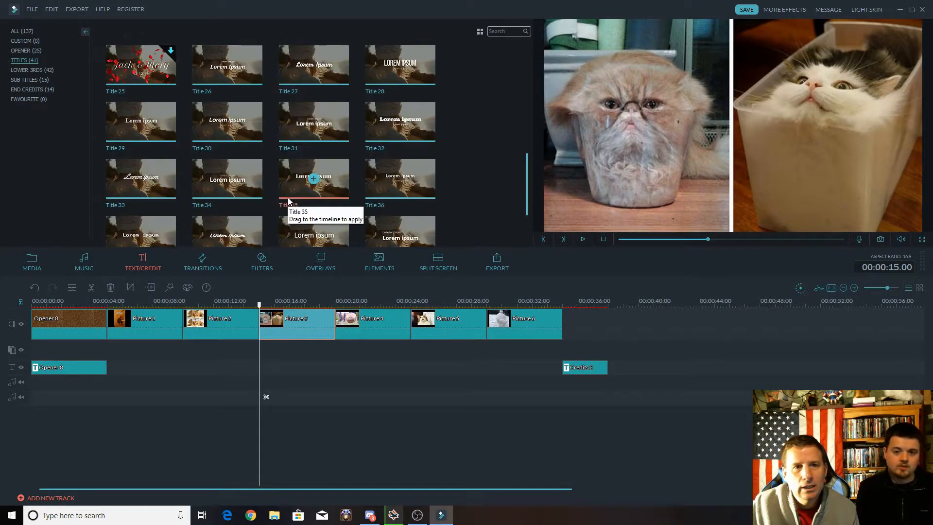
{"action": "left_click", "coordinate": [140, 179]}
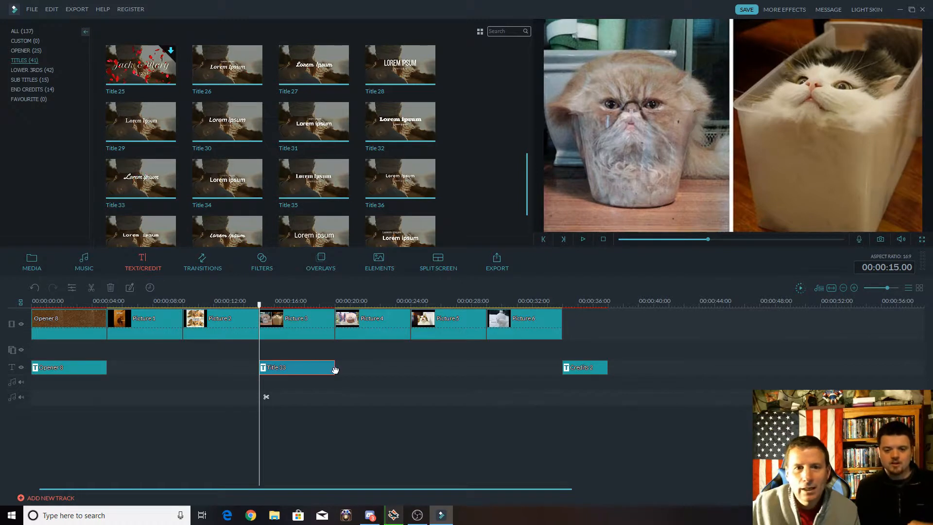
{"action": "right_click", "coordinate": [310, 370]}
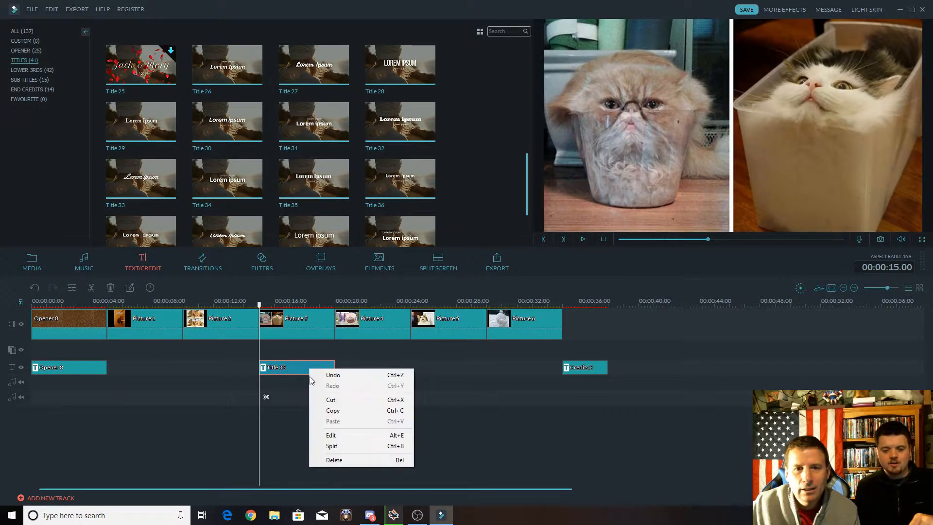
{"action": "left_click", "coordinate": [334, 460]}
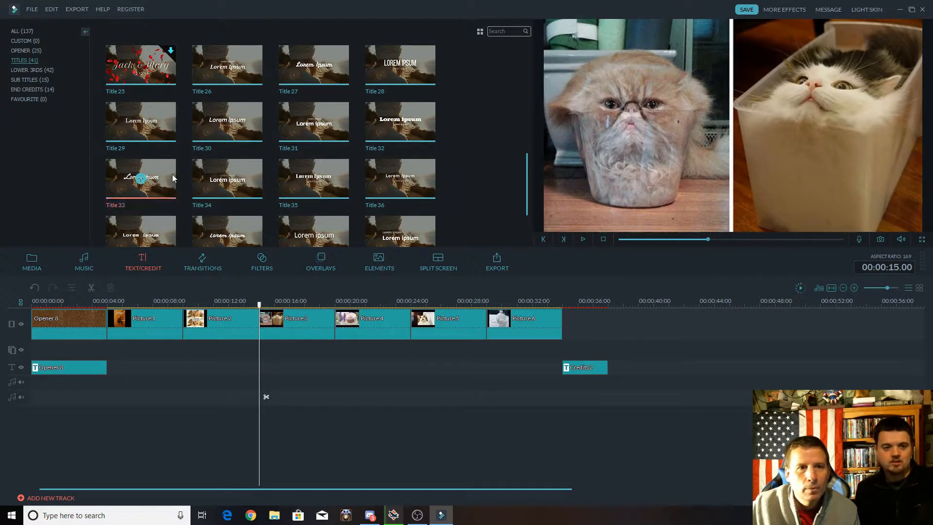
Add the Title 29 preset to the text track under Picture 3 and play the timeline until its placeholder text shows.
{"action": "mouse_move", "coordinate": [142, 122]}
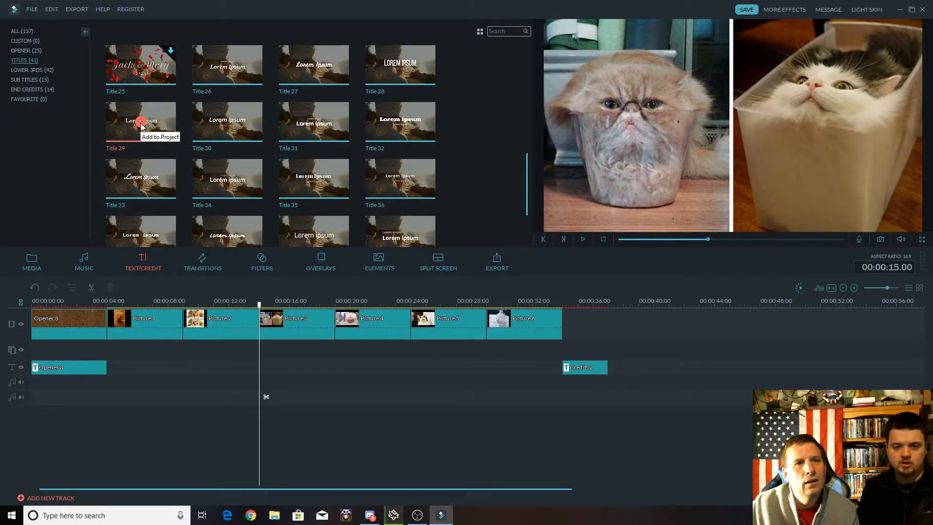
{"action": "left_click", "coordinate": [50, 11]}
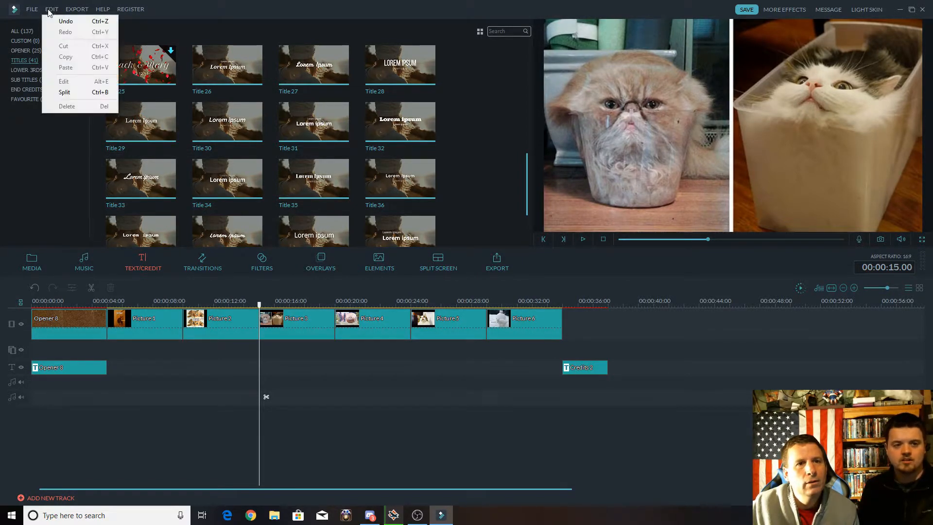
{"action": "left_click", "coordinate": [59, 181]}
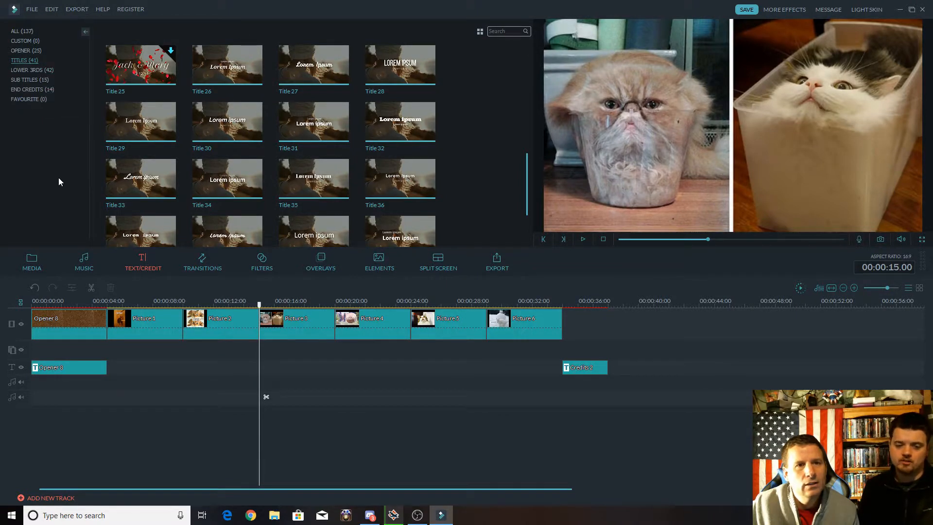
{"action": "left_click", "coordinate": [141, 123]}
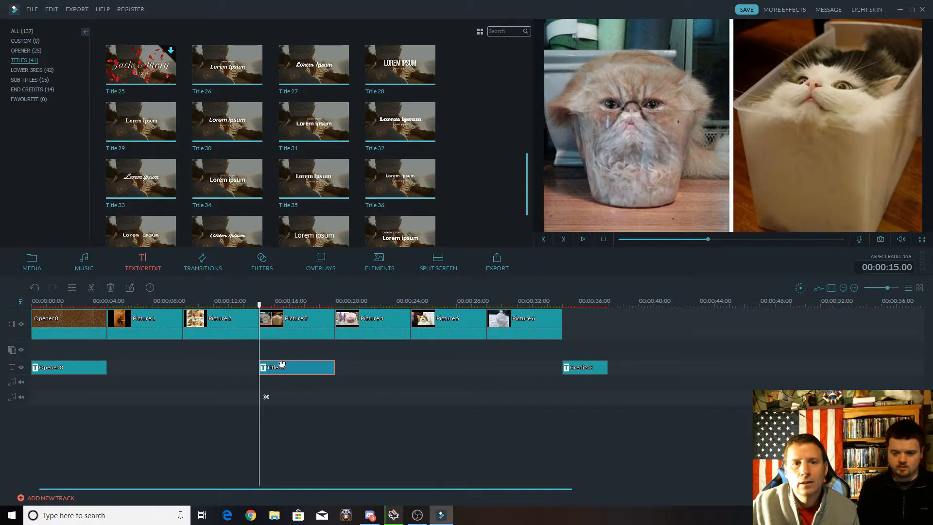
{"action": "key", "text": "space"}
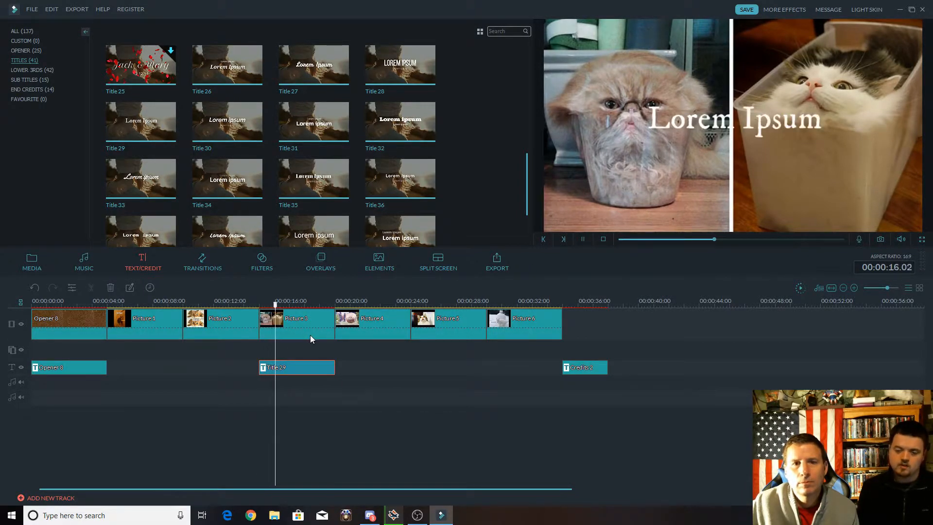
{"action": "key", "text": "space"}
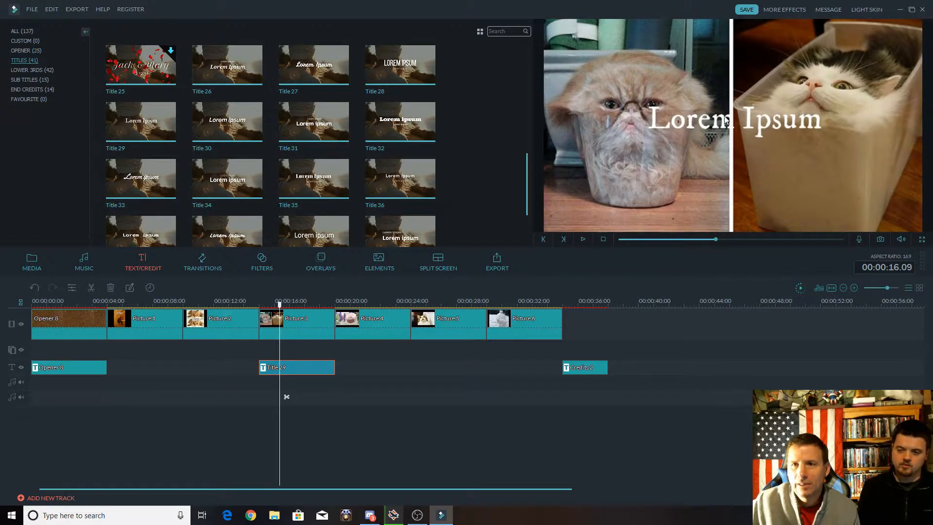
Replace the "Lorem Ipsum" placeholder of the Picture 3 title with "Liquid Cats".
{"action": "double_click", "coordinate": [696, 125]}
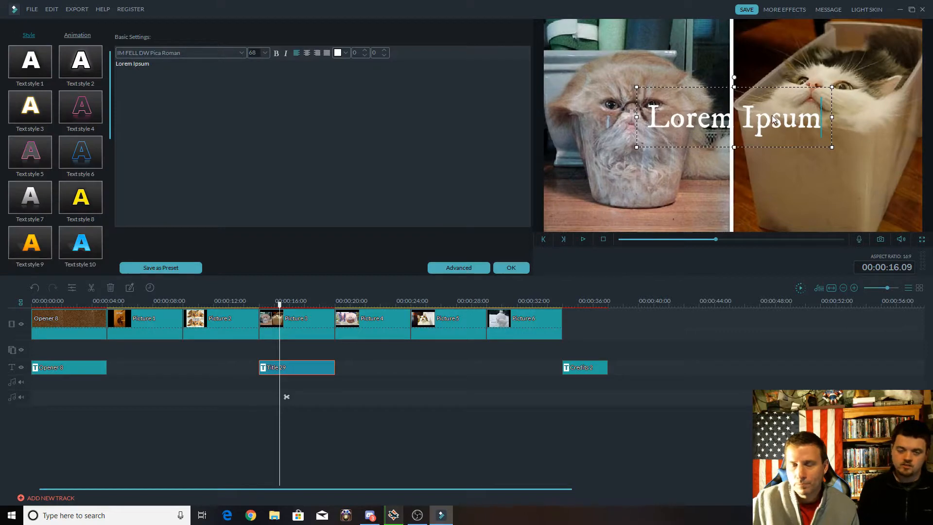
{"action": "key", "text": "BackSpace"}
{"action": "key", "text": "BackSpace"}
{"action": "key", "text": "BackSpace"}
{"action": "key", "text": "BackSpace"}
{"action": "key", "text": "BackSpace"}
{"action": "key", "text": "BackSpace"}
{"action": "key", "text": "BackSpace"}
{"action": "key", "text": "BackSpace"}
{"action": "key", "text": "BackSpace"}
{"action": "key", "text": "BackSpace"}
{"action": "key", "text": "BackSpace"}
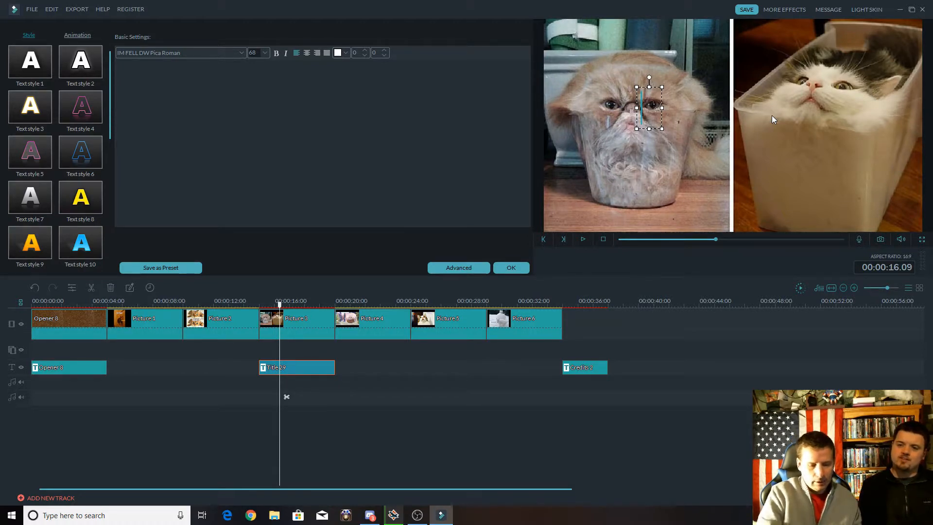
{"action": "type", "text": "Liquid"}
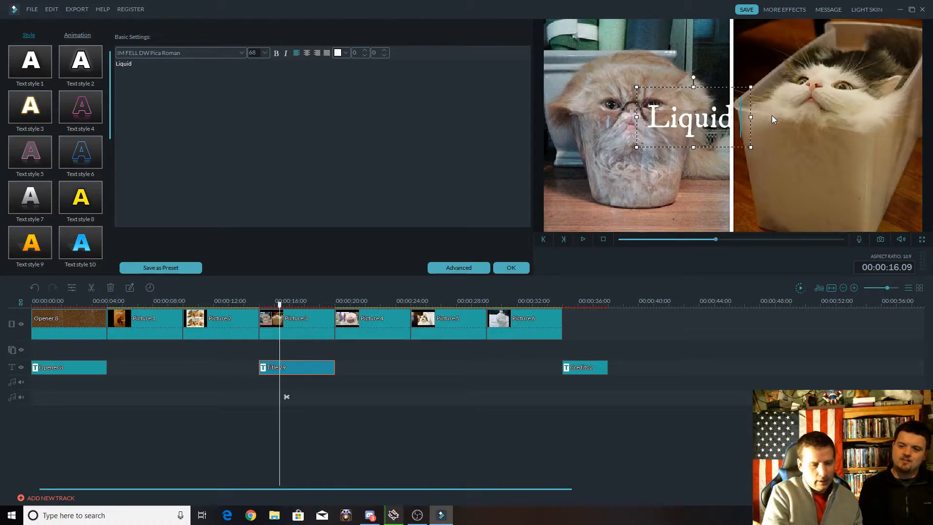
{"action": "type", "text": " Cats"}
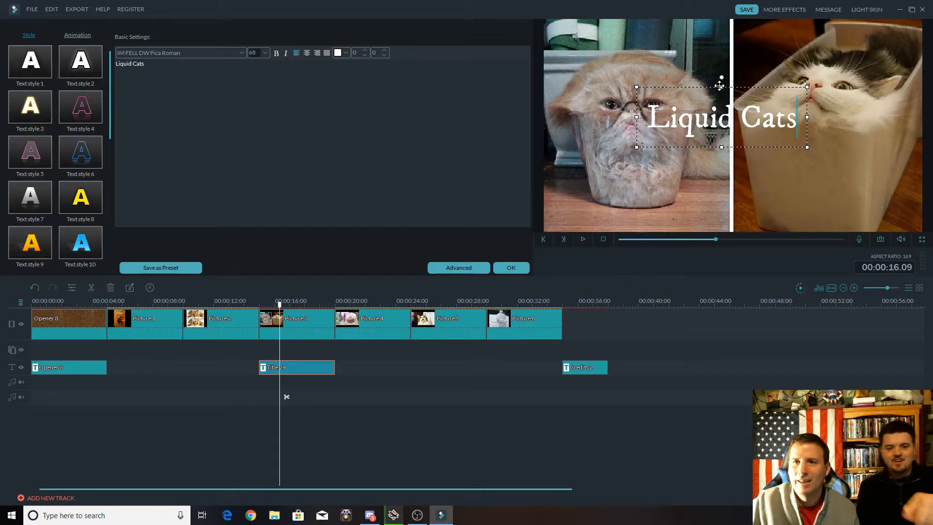
Set the "Liquid Cats" text to size 44 and place it in the lower-left corner of the picture, accepting the title edits.
{"action": "mouse_move", "coordinate": [719, 86]}
{"action": "left_mouse_down"}
{"action": "mouse_move", "coordinate": [720, 95]}
{"action": "mouse_move", "coordinate": [742, 95]}
{"action": "mouse_move", "coordinate": [714, 95]}
{"action": "left_mouse_up"}
{"action": "left_click_drag", "start_coordinate": [722, 97], "coordinate": [732, 98]}
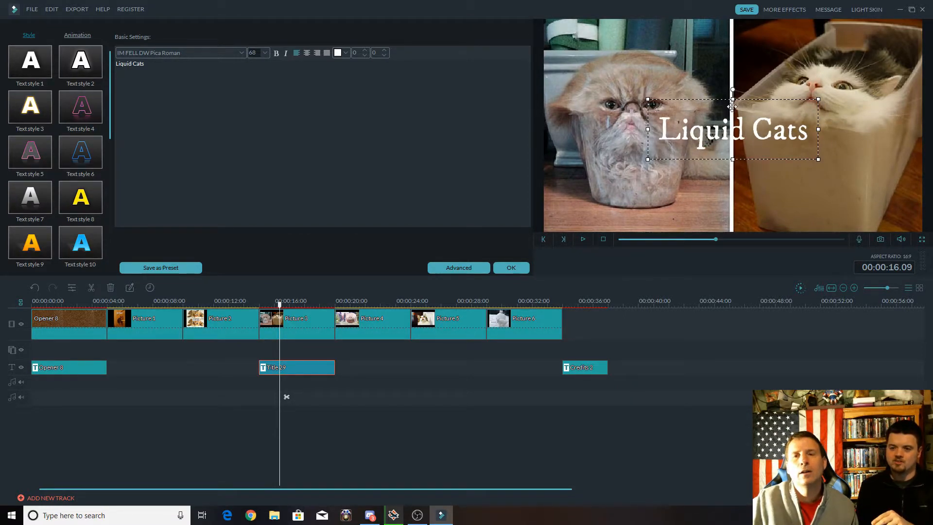
{"action": "left_click", "coordinate": [718, 135]}
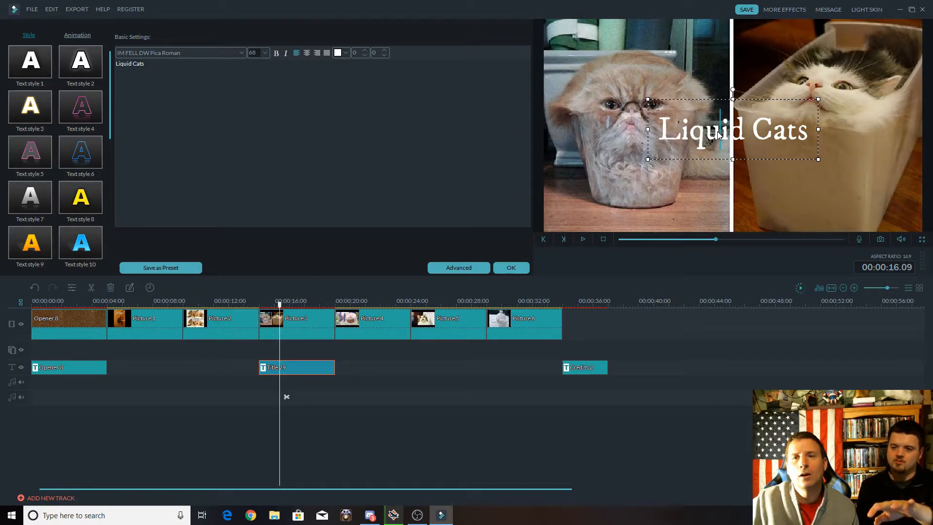
{"action": "left_click_drag", "start_coordinate": [662, 132], "coordinate": [797, 131]}
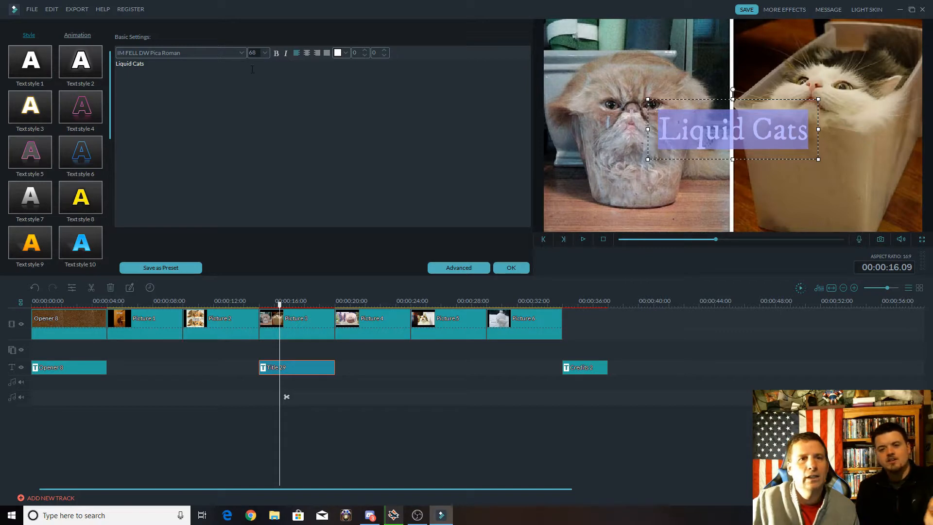
{"action": "left_click", "coordinate": [264, 53]}
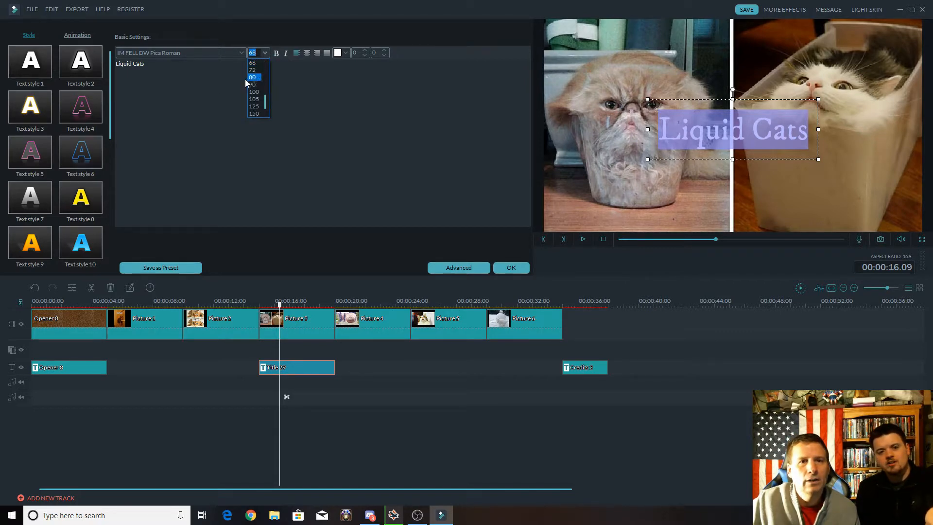
{"action": "scroll", "coordinate": [261, 90], "scroll_direction": "up", "scroll_amount": 3}
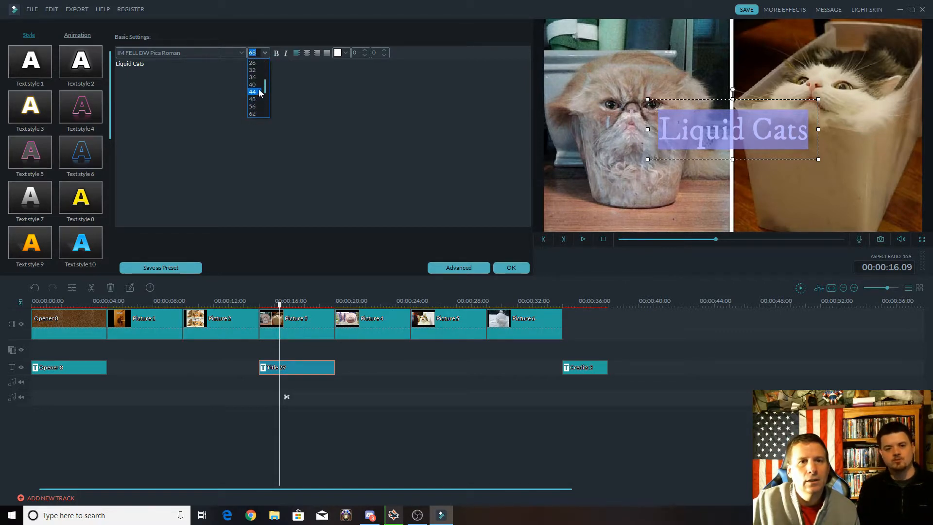
{"action": "left_click", "coordinate": [256, 92]}
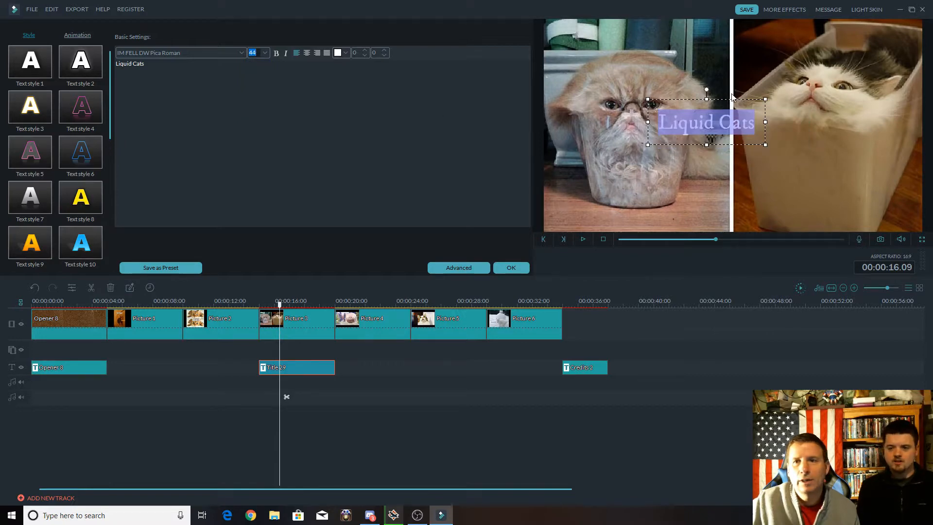
{"action": "left_click_drag", "start_coordinate": [706, 98], "coordinate": [601, 186]}
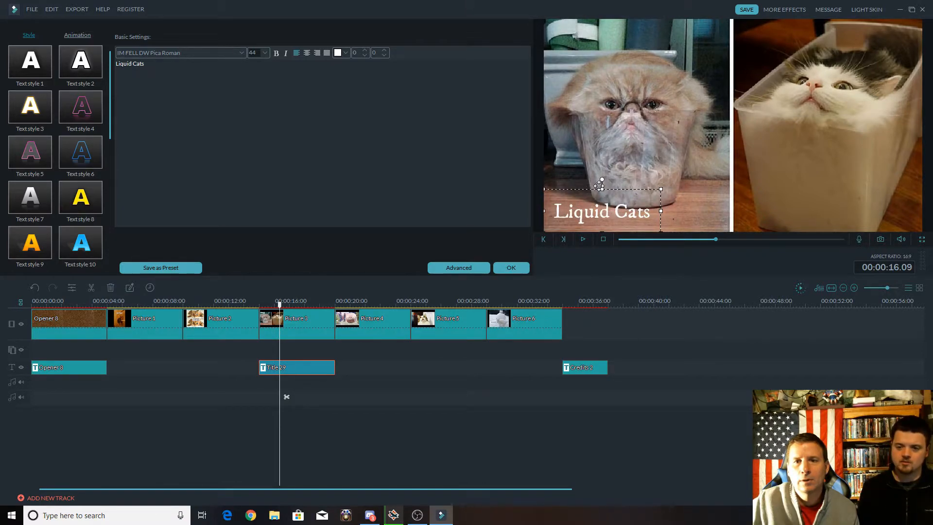
{"action": "left_click", "coordinate": [511, 267]}
Add the Title 29 preset to the text track under Picture 4 and play the timeline until its placeholder text shows.
{"action": "left_click", "coordinate": [383, 327]}
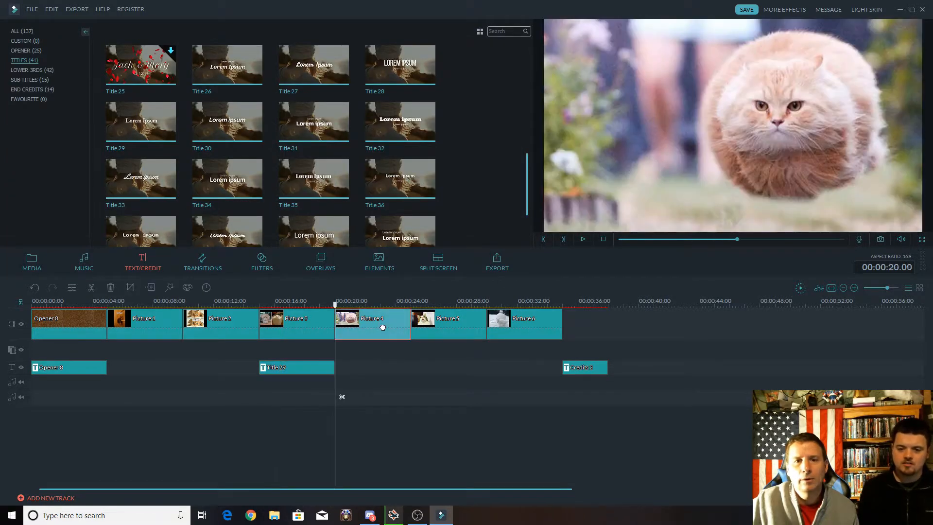
{"action": "mouse_move", "coordinate": [234, 140]}
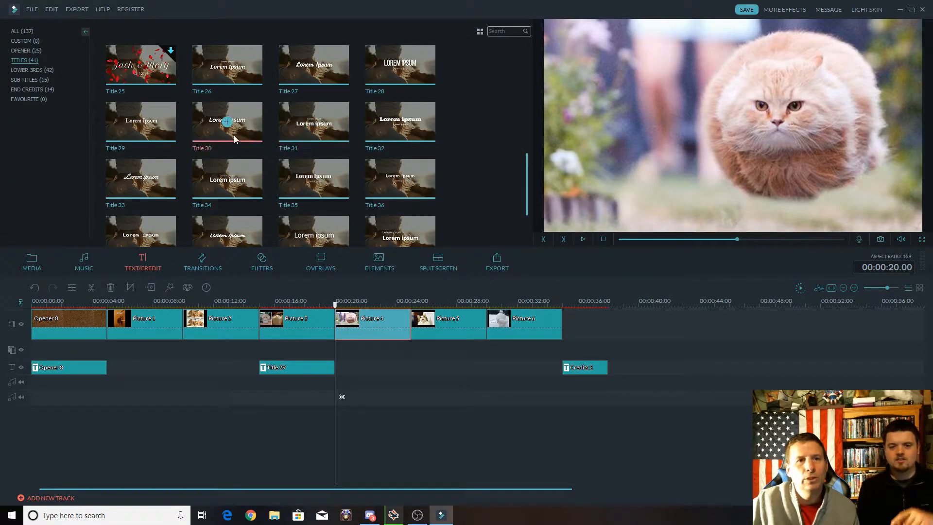
{"action": "left_click", "coordinate": [140, 121]}
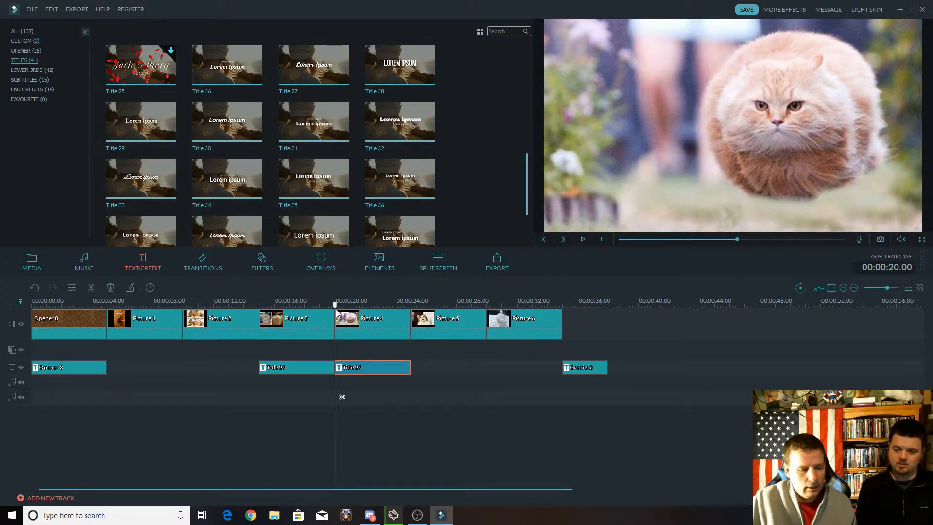
{"action": "key", "text": "space"}
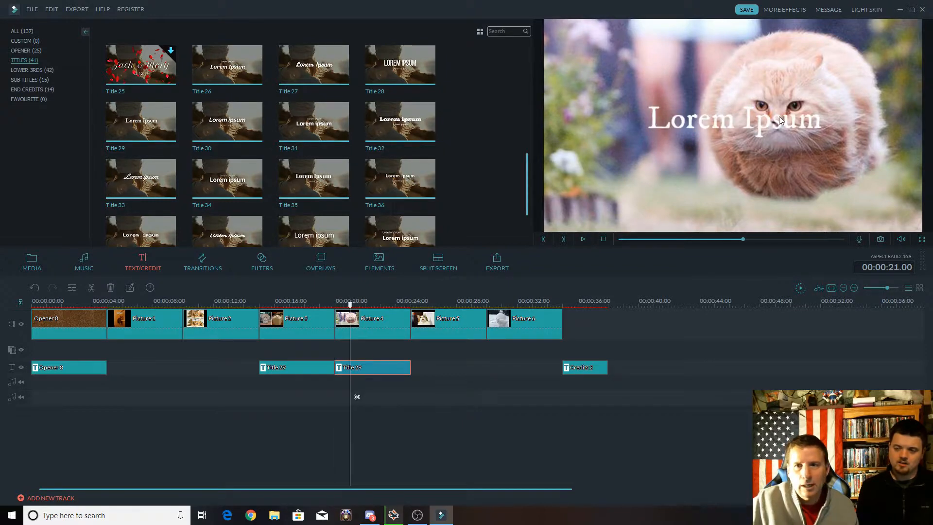
Replace the "Lorem Ipsum" placeholder of the Picture 4 title with "Gravity Cat Not Amused".
{"action": "double_click", "coordinate": [732, 124]}
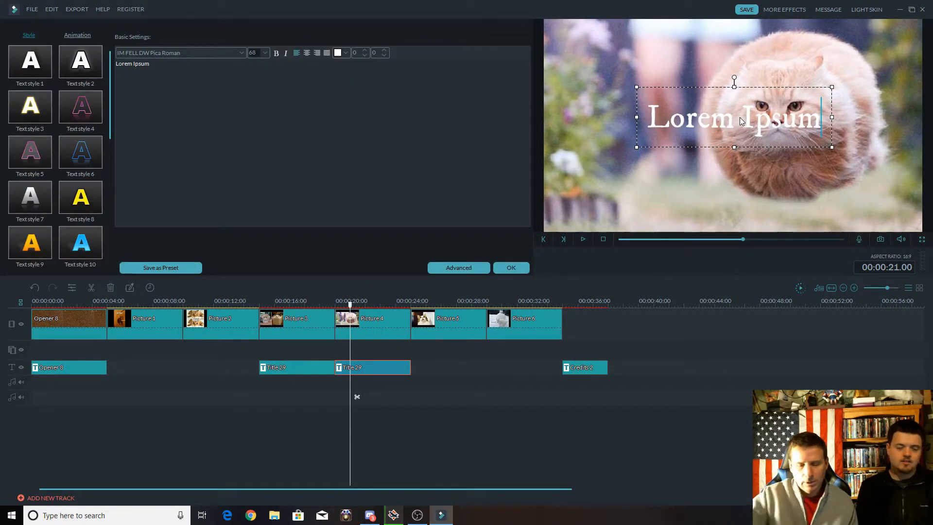
{"action": "key", "text": "BackSpace"}
{"action": "key", "text": "BackSpace"}
{"action": "key", "text": "BackSpace"}
{"action": "key", "text": "BackSpace"}
{"action": "key", "text": "BackSpace"}
{"action": "key", "text": "BackSpace"}
{"action": "key", "text": "BackSpace"}
{"action": "key", "text": "BackSpace"}
{"action": "key", "text": "BackSpace"}
{"action": "key", "text": "BackSpace"}
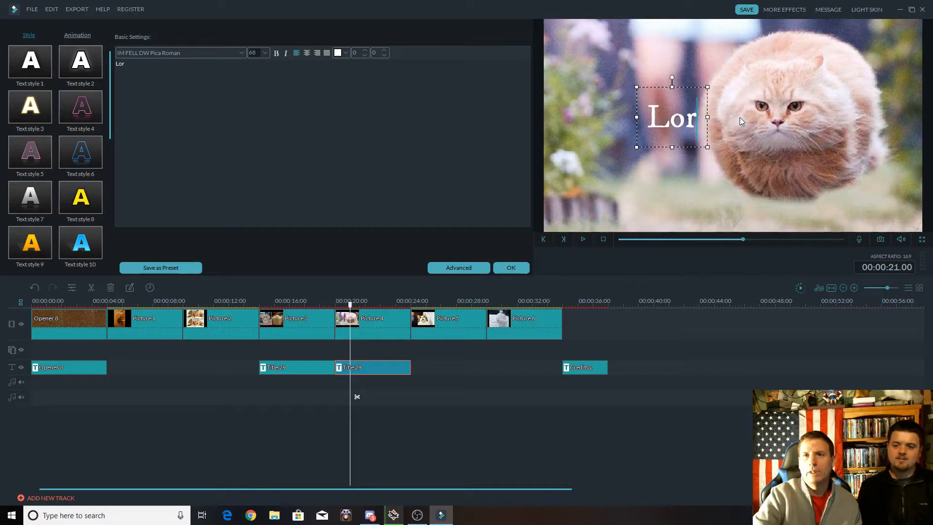
{"action": "key", "text": "BackSpace"}
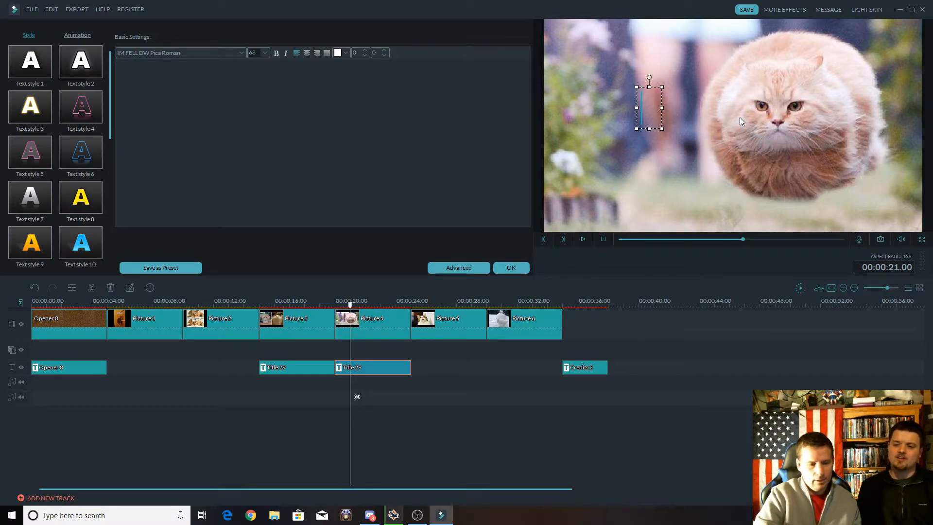
{"action": "type", "text": "Gravi"}
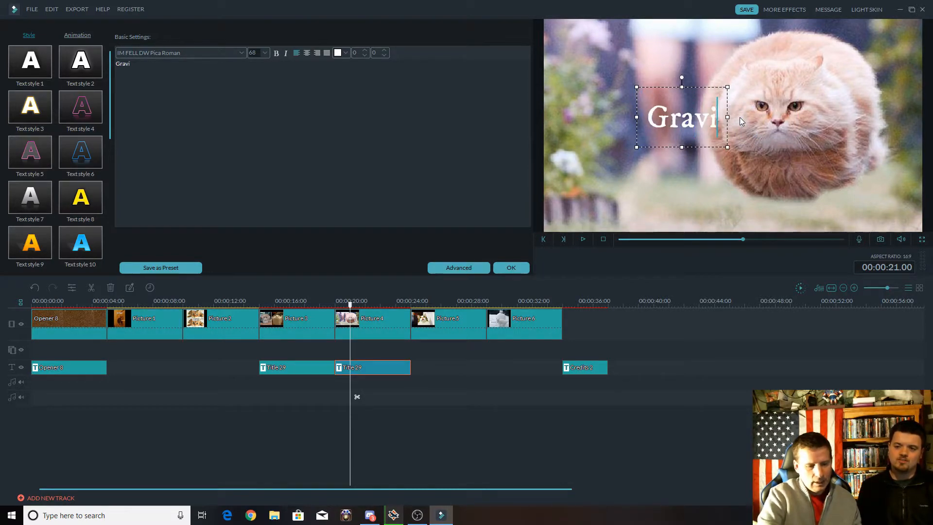
{"action": "type", "text": "ty Ca"}
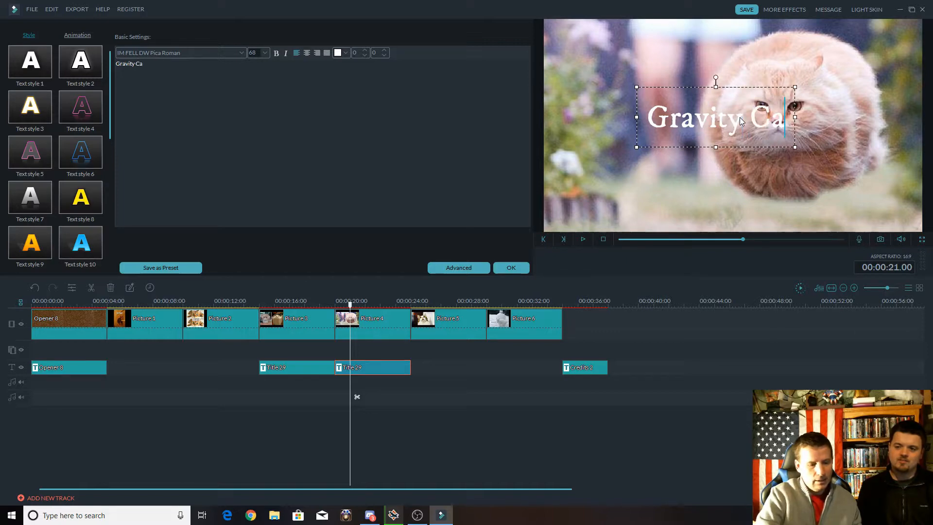
{"action": "type", "text": "t N"}
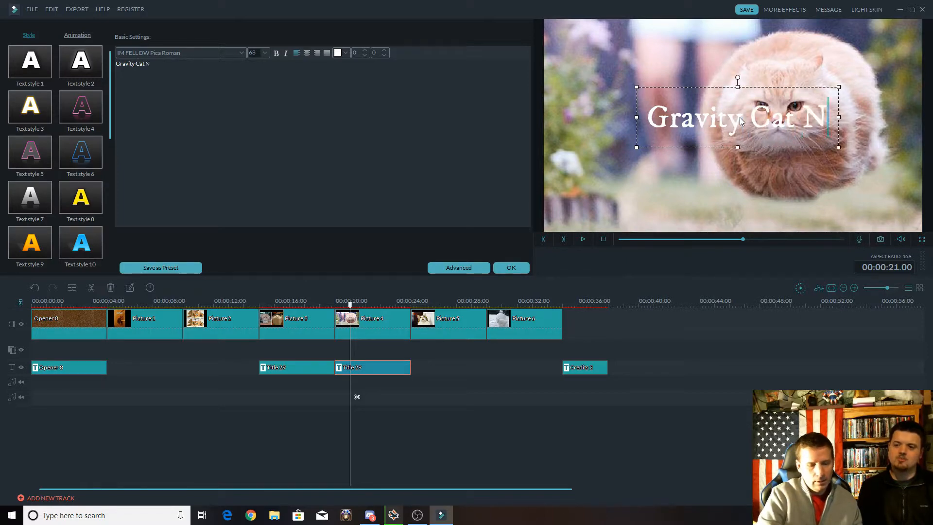
{"action": "type", "text": "ot Amused"}
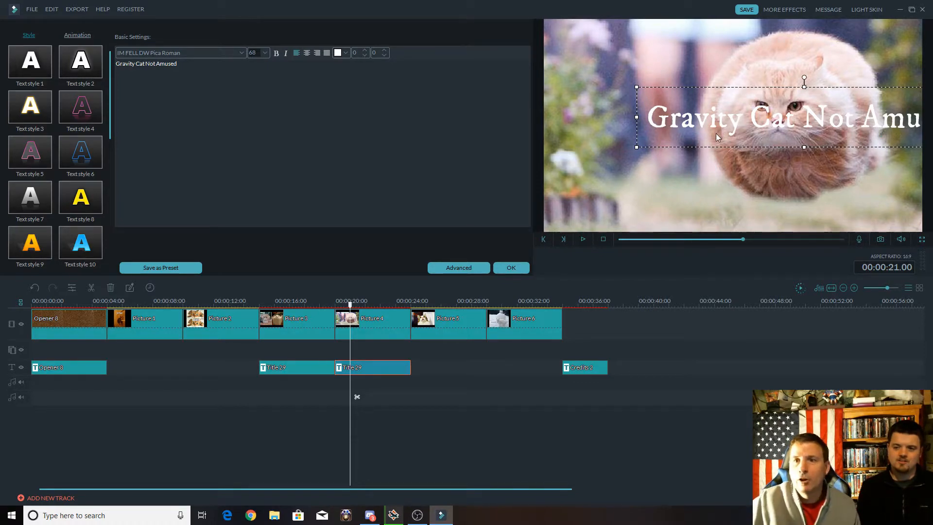
Set all of the "Gravity Cat Not Amused" text to size 44, including its last two letters.
{"action": "left_click", "coordinate": [742, 118]}
{"action": "left_click", "coordinate": [786, 119]}
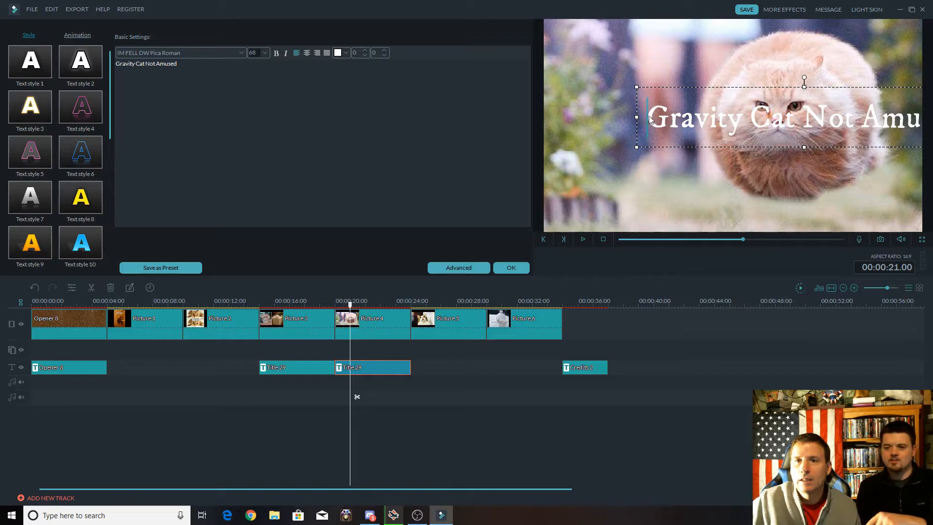
{"action": "left_click_drag", "start_coordinate": [647, 118], "coordinate": [931, 113]}
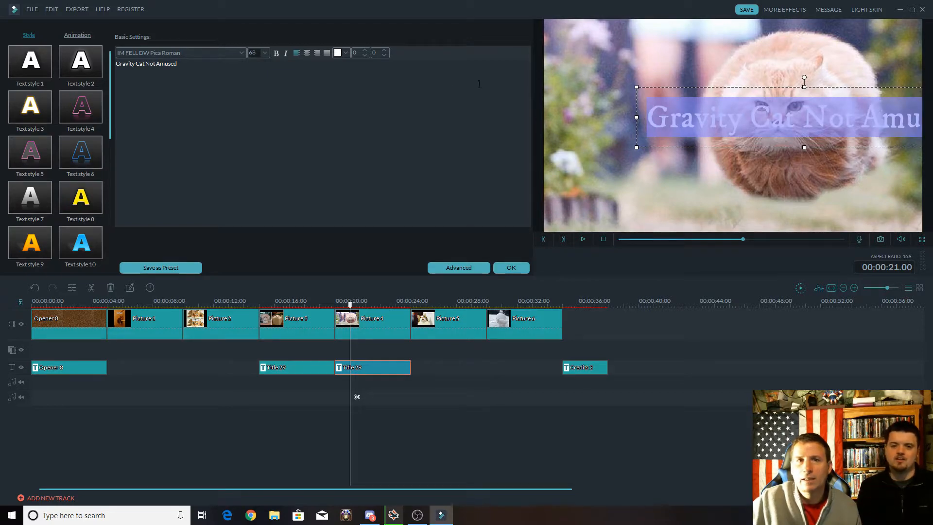
{"action": "left_click", "coordinate": [265, 52]}
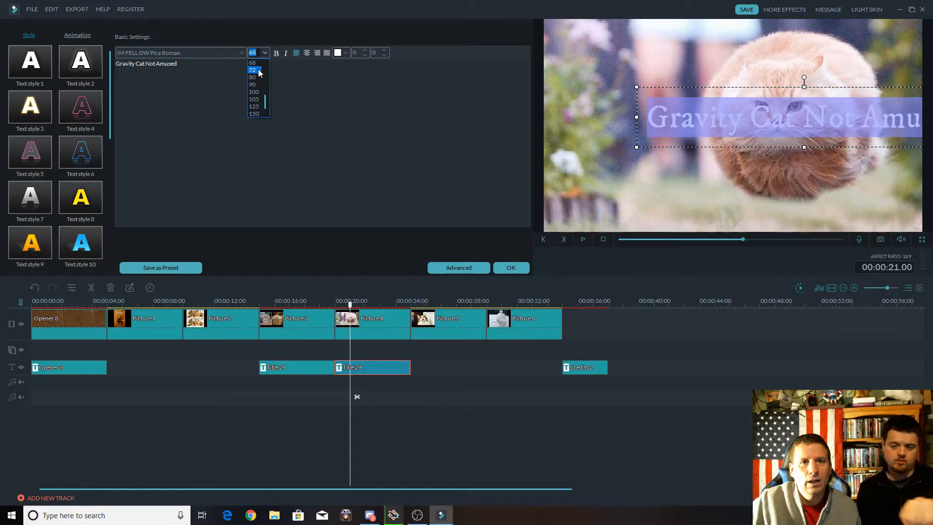
{"action": "scroll", "coordinate": [259, 72], "scroll_direction": "up", "scroll_amount": 2}
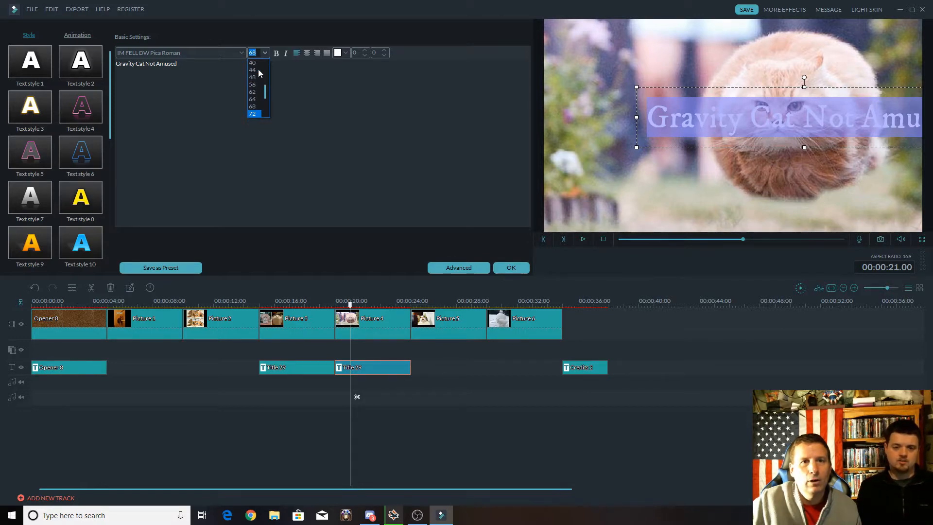
{"action": "left_click", "coordinate": [257, 70]}
{"action": "left_click_drag", "start_coordinate": [718, 130], "coordinate": [725, 128]}
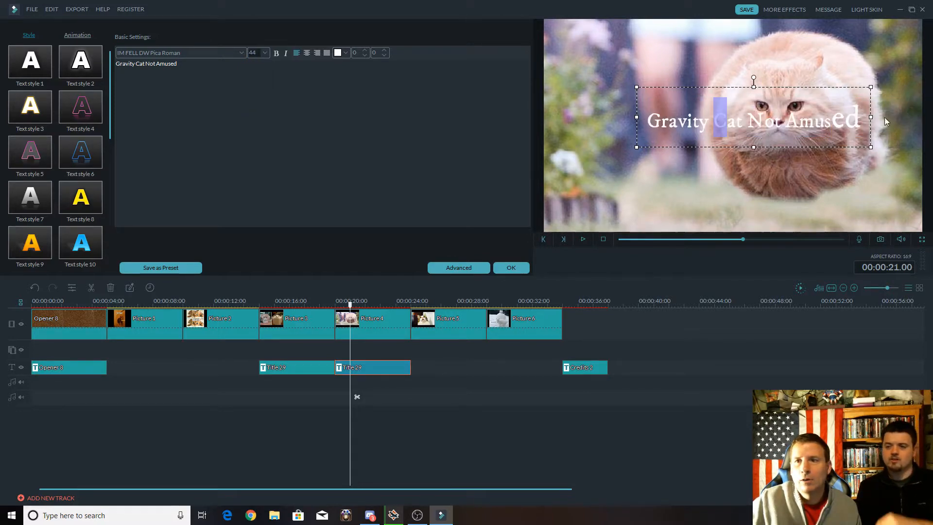
{"action": "left_click", "coordinate": [832, 119]}
{"action": "left_click_drag", "start_coordinate": [832, 118], "coordinate": [865, 120]}
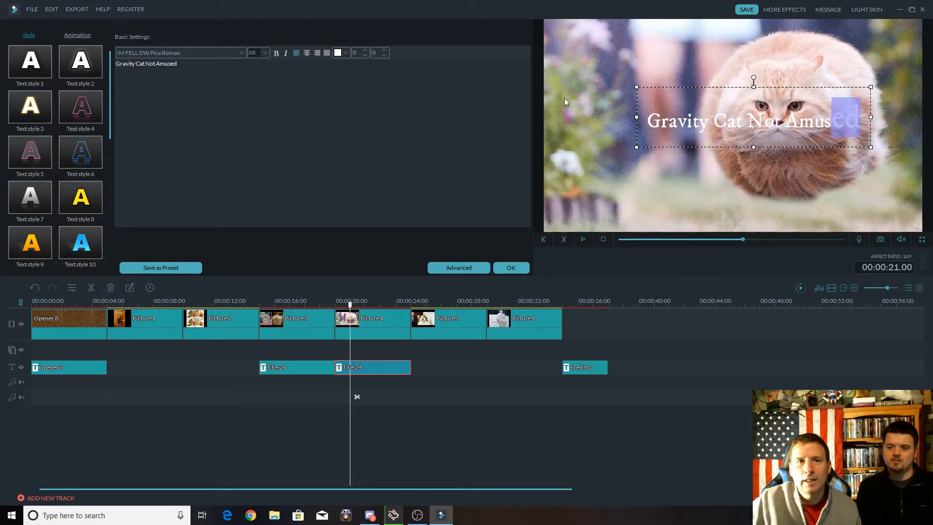
{"action": "left_click", "coordinate": [266, 53]}
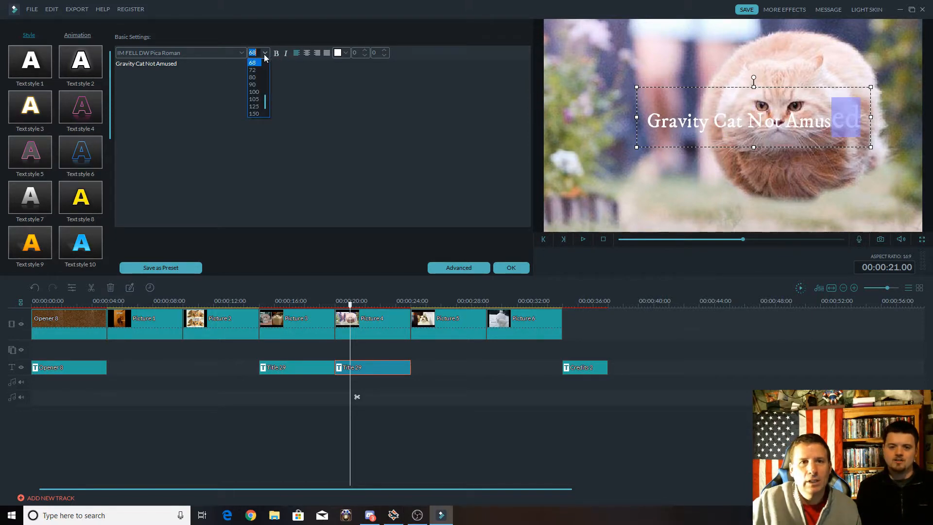
{"action": "scroll", "coordinate": [257, 87], "scroll_direction": "up", "scroll_amount": 3}
{"action": "left_click", "coordinate": [257, 84]}
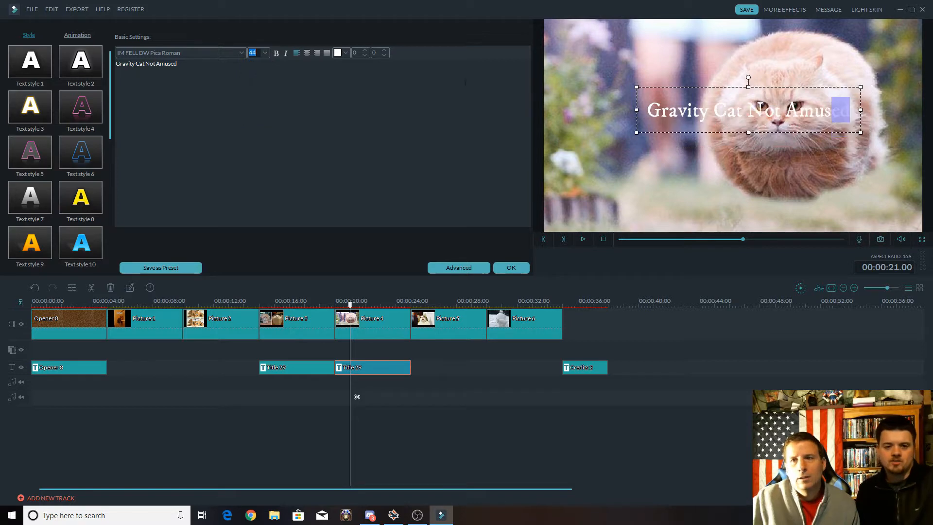
Place the "Gravity Cat Not Amused" text in the lower-left corner of the picture and accept the title edits.
{"action": "left_click", "coordinate": [633, 119]}
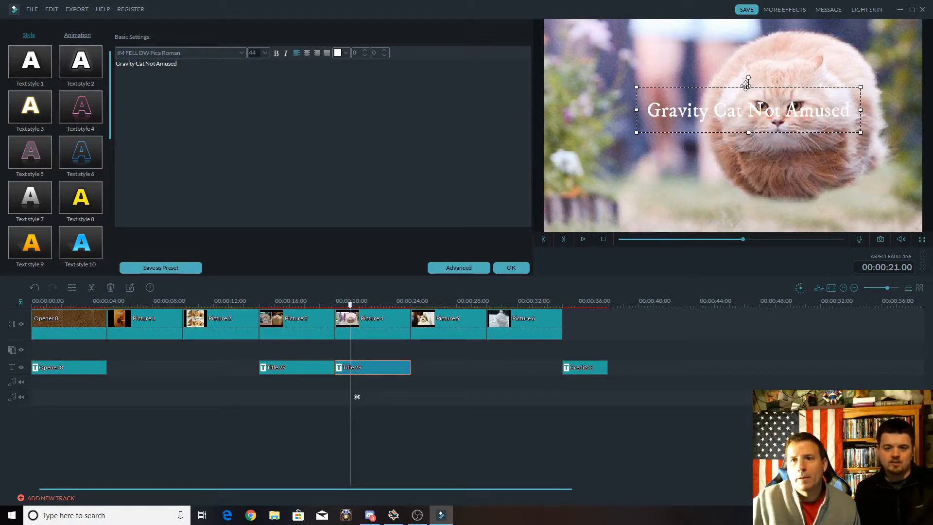
{"action": "left_click_drag", "start_coordinate": [744, 87], "coordinate": [647, 190]}
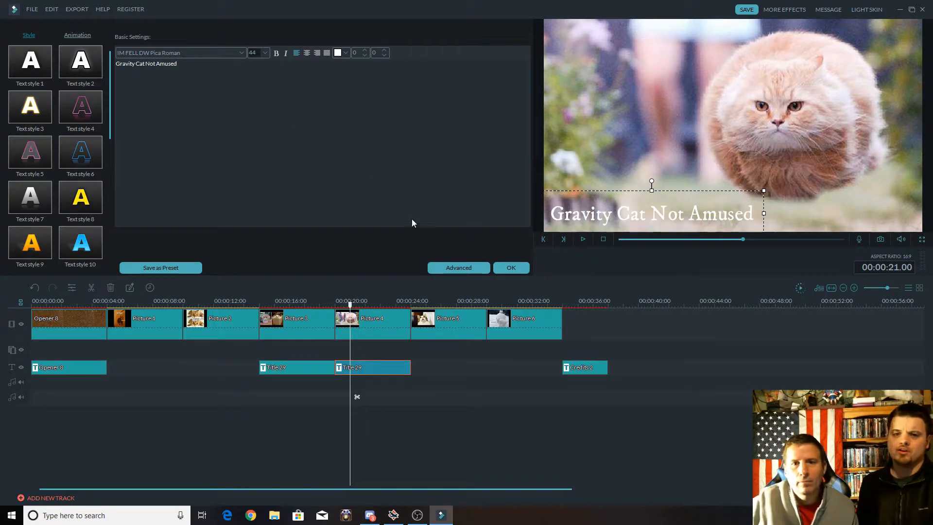
{"action": "left_click", "coordinate": [511, 267]}
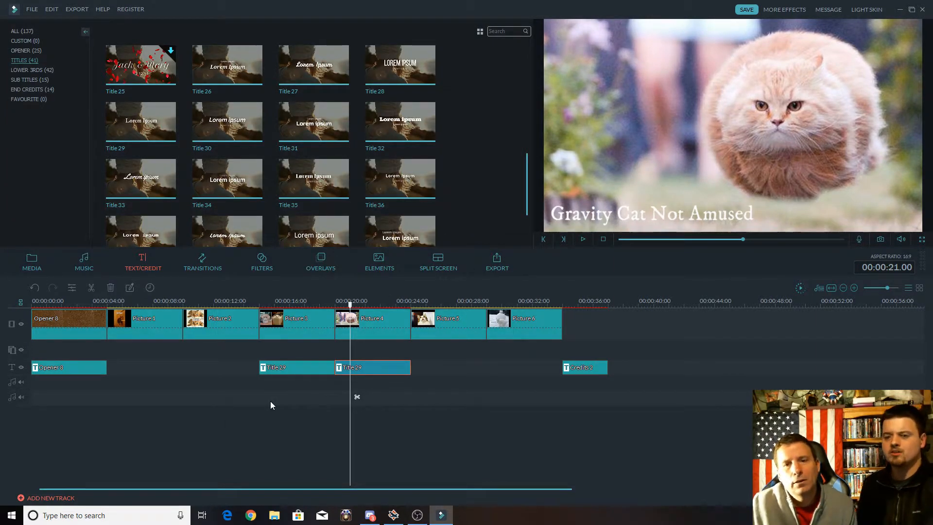
Recolor the whole "Gravity Cat Not Amused" title text black and accept the change.
{"action": "double_click", "coordinate": [630, 218]}
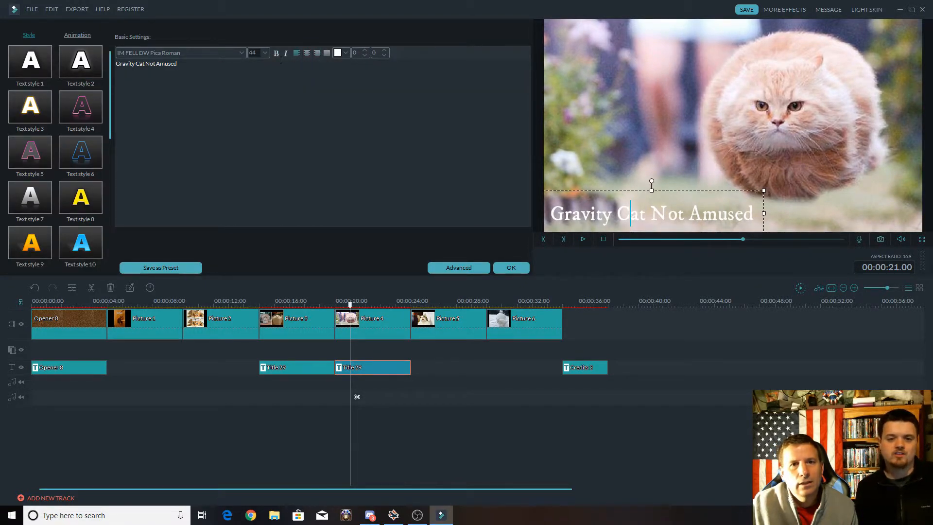
{"action": "left_click", "coordinate": [345, 54]}
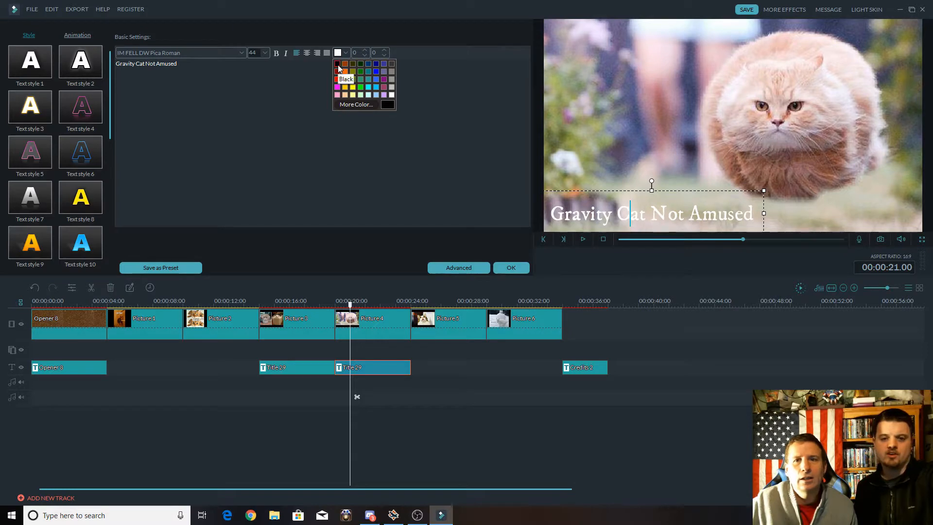
{"action": "left_click", "coordinate": [586, 212]}
{"action": "left_click_drag", "start_coordinate": [549, 214], "coordinate": [746, 212]}
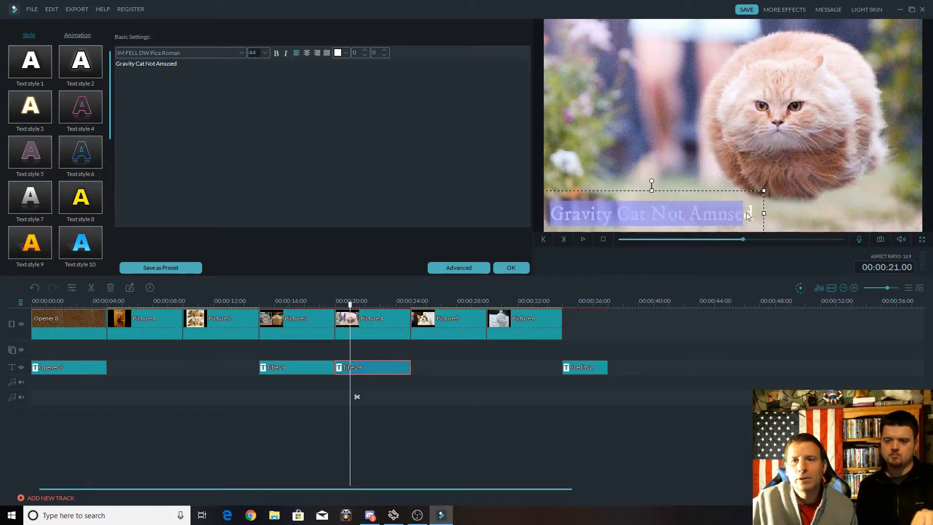
{"action": "left_click", "coordinate": [345, 54]}
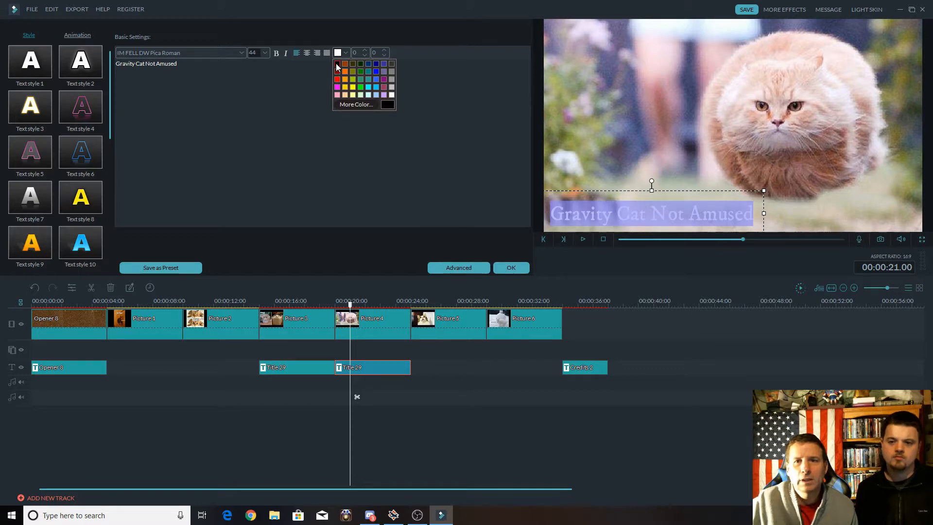
{"action": "left_click", "coordinate": [336, 63]}
{"action": "left_click", "coordinate": [594, 148]}
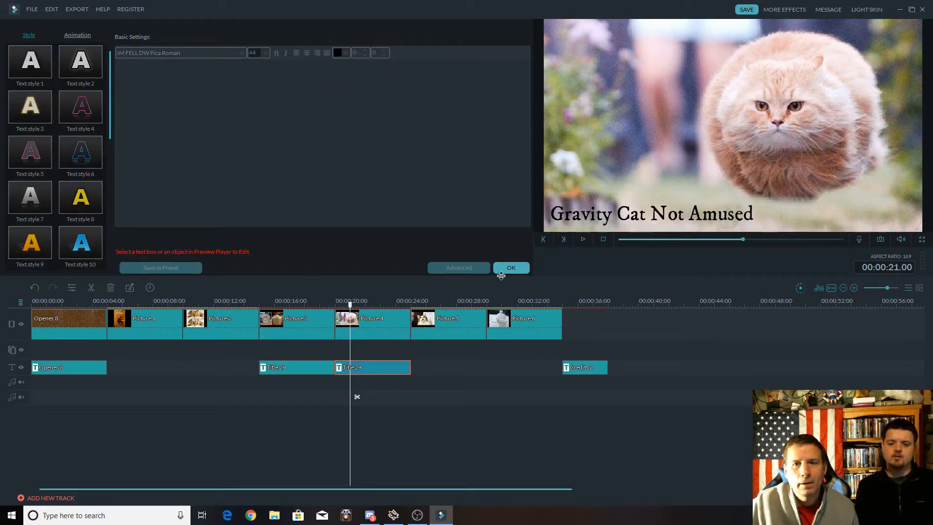
{"action": "left_click", "coordinate": [512, 266]}
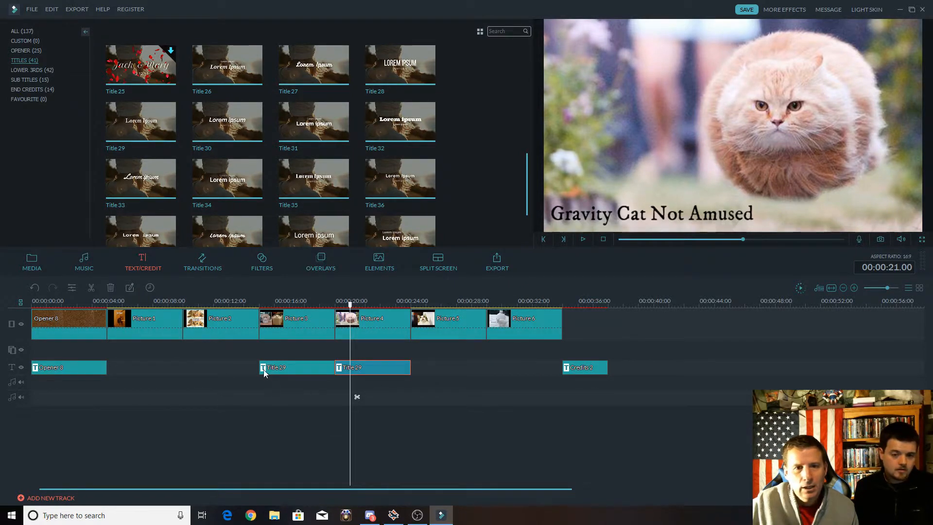
Return to the start of the timeline and scrub through the opener to preview its title.
{"action": "left_click", "coordinate": [95, 333]}
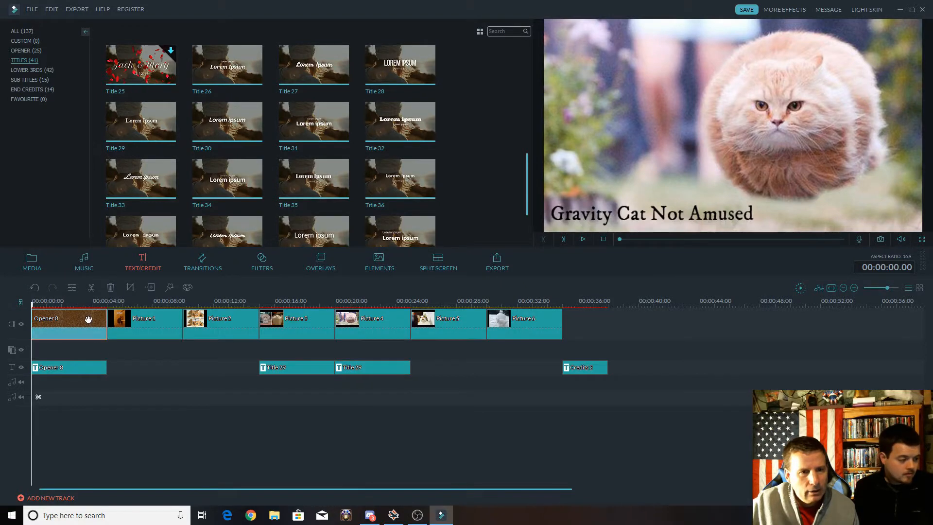
{"action": "left_click_drag", "start_coordinate": [33, 302], "coordinate": [89, 305]}
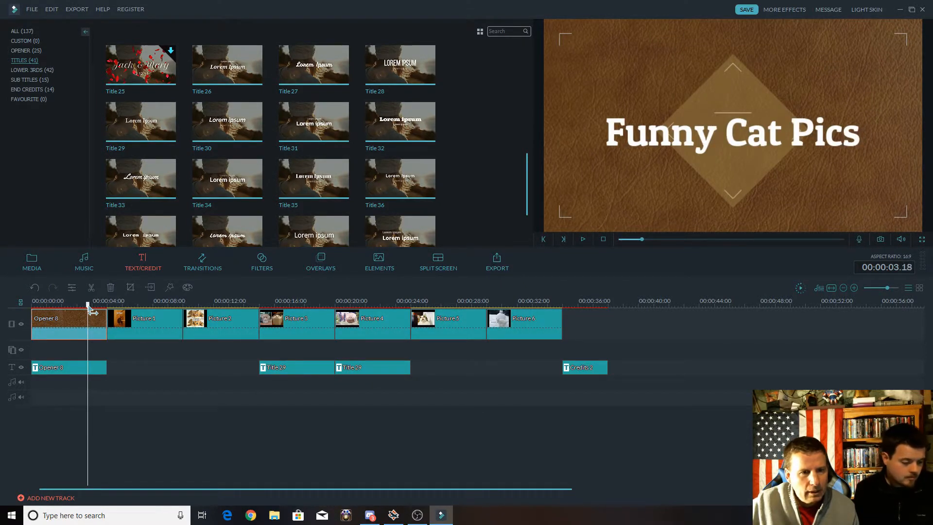
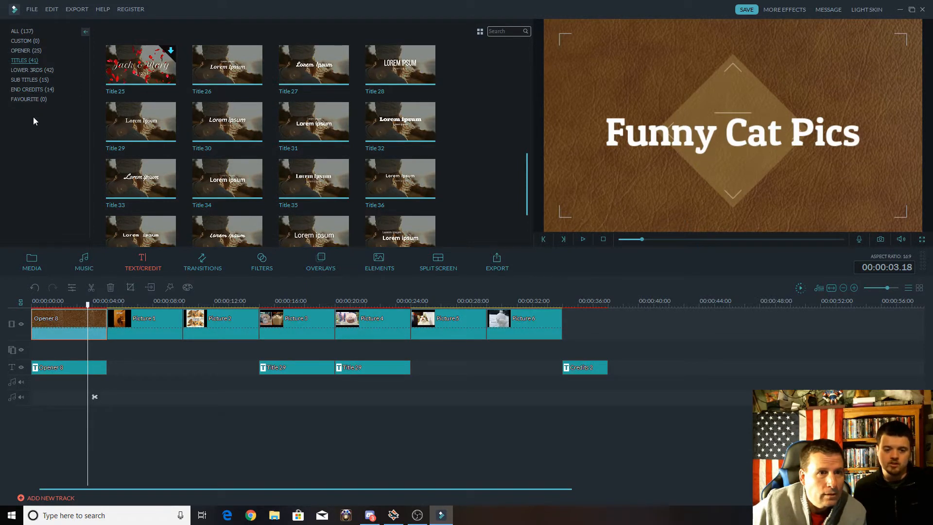
Add the Tender & Sentimental track "Always Dreaming - Within Reach" to the timeline and move it to the very beginning.
{"action": "left_click", "coordinate": [81, 263]}
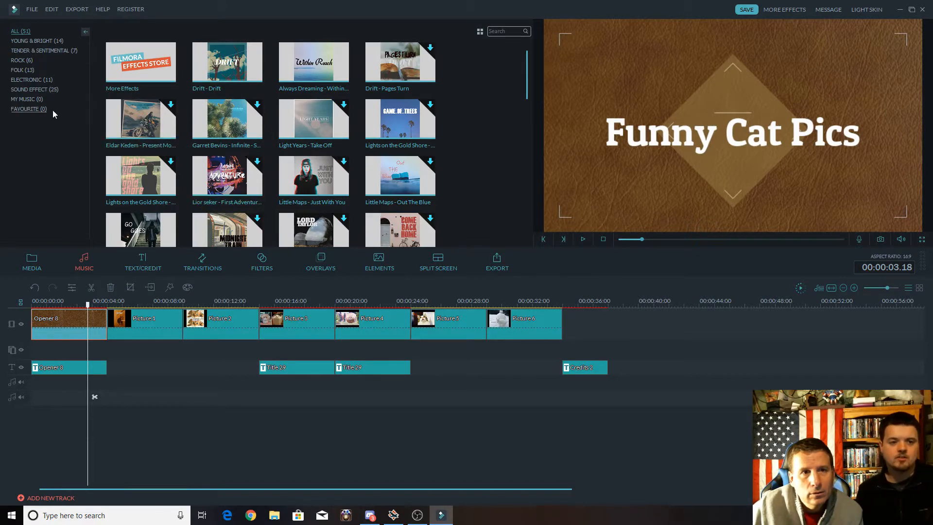
{"action": "left_click", "coordinate": [20, 52]}
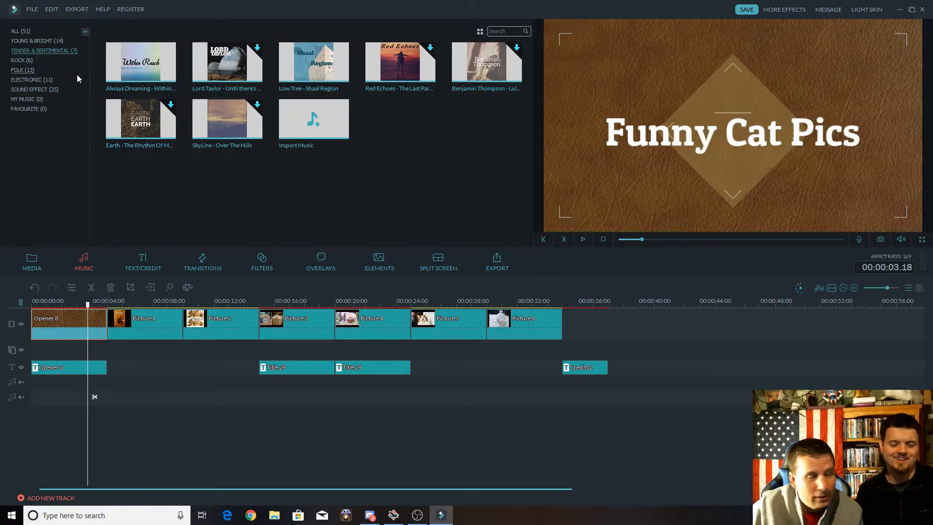
{"action": "left_click", "coordinate": [142, 64]}
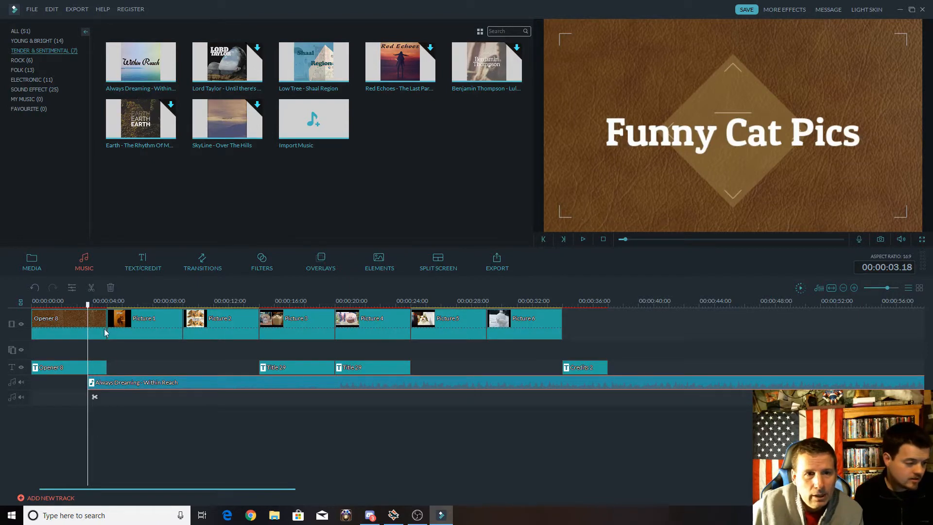
{"action": "left_click_drag", "start_coordinate": [88, 305], "coordinate": [110, 307]}
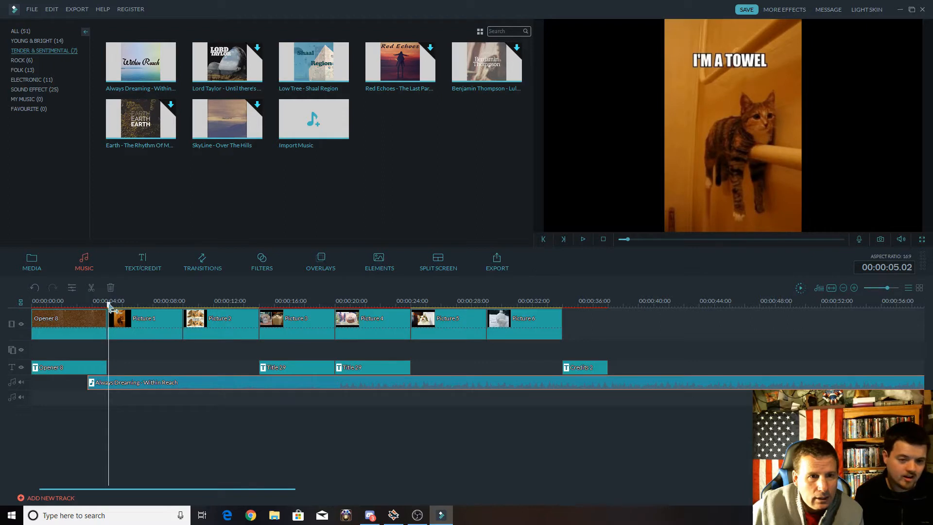
{"action": "left_click_drag", "start_coordinate": [110, 306], "coordinate": [109, 306]}
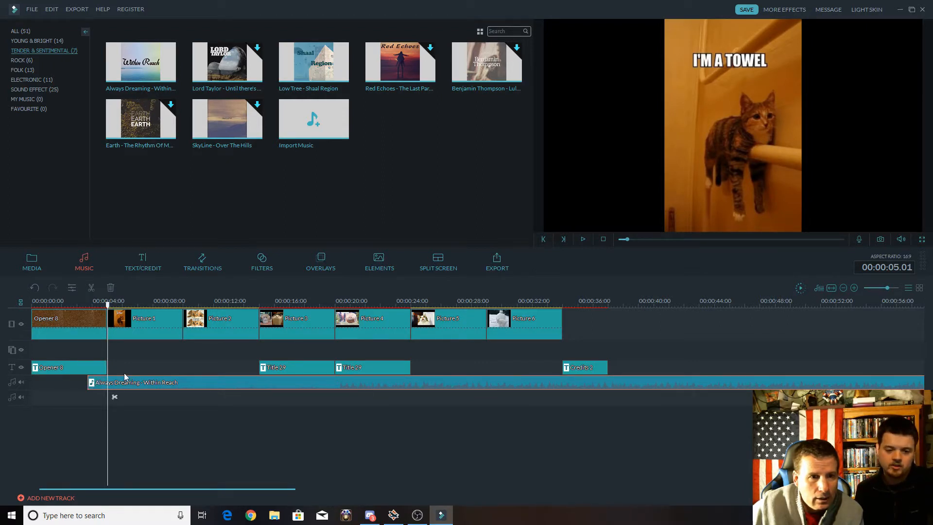
{"action": "left_click_drag", "start_coordinate": [127, 382], "coordinate": [69, 384]}
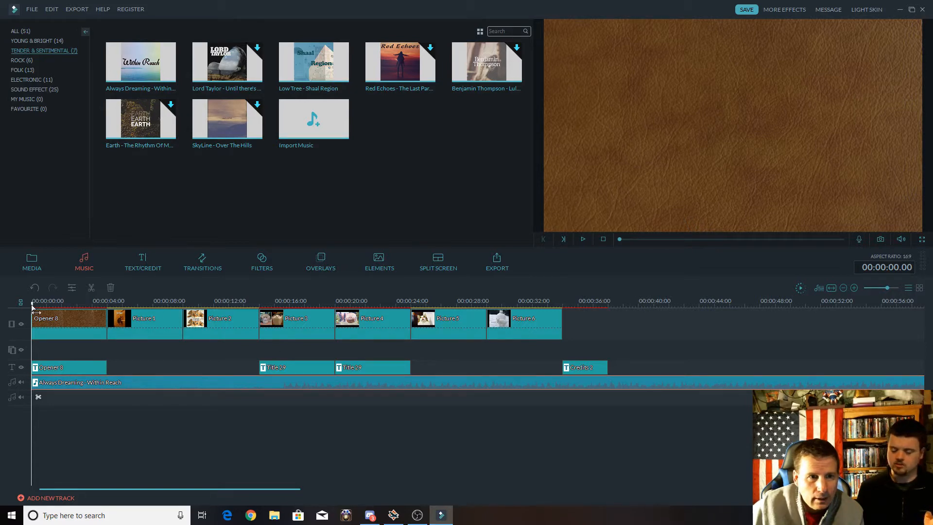
Split off and delete the first 15 seconds of the music, and place the remaining part to start with Picture 1.
{"action": "left_click_drag", "start_coordinate": [36, 312], "coordinate": [112, 319]}
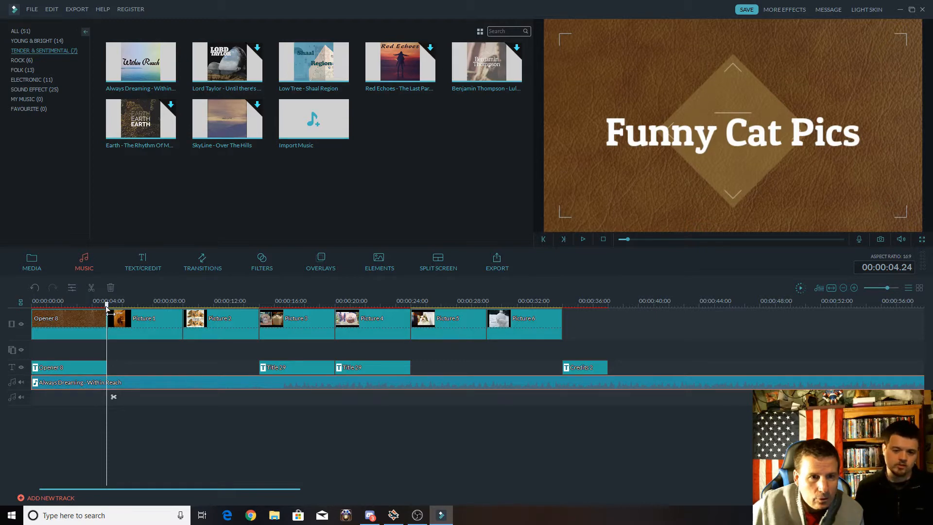
{"action": "left_click_drag", "start_coordinate": [107, 311], "coordinate": [264, 312]}
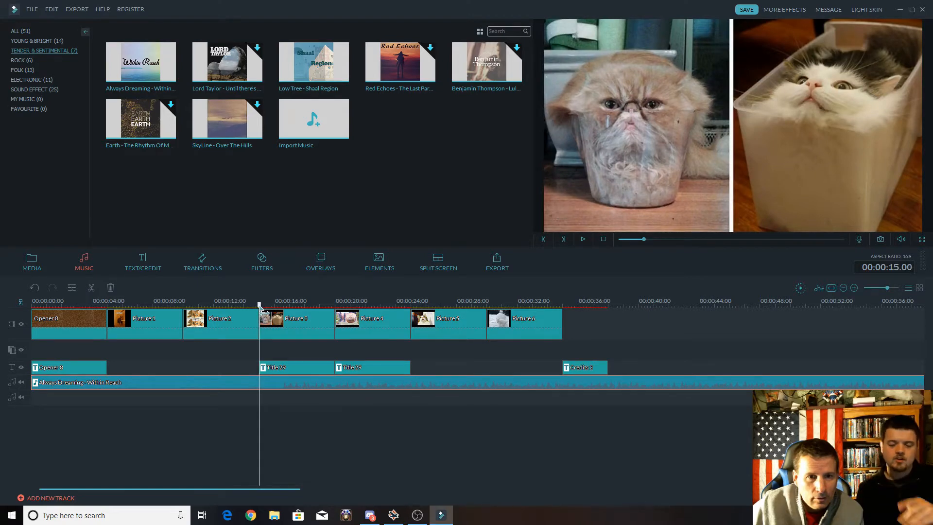
{"action": "right_click", "coordinate": [257, 383]}
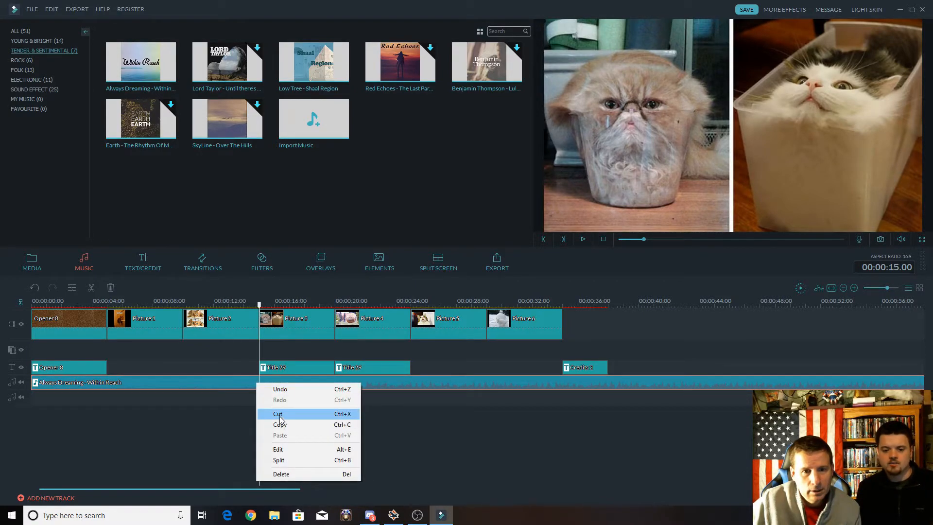
{"action": "left_click", "coordinate": [279, 461]}
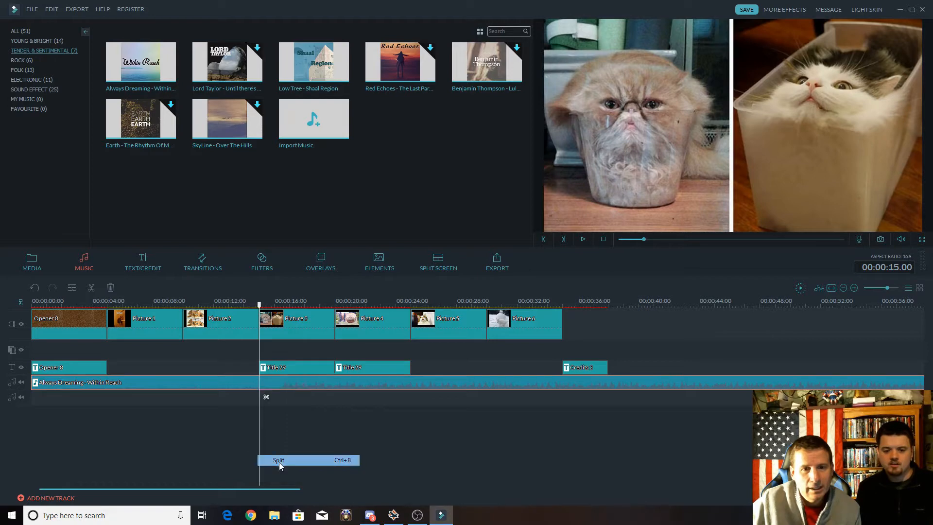
{"action": "right_click", "coordinate": [202, 381]}
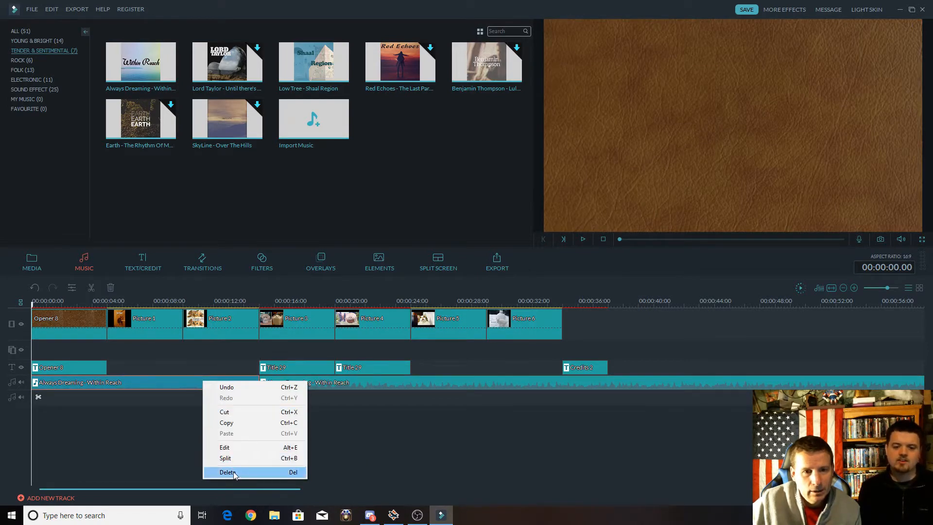
{"action": "left_click", "coordinate": [234, 474]}
{"action": "left_click_drag", "start_coordinate": [272, 384], "coordinate": [42, 384]}
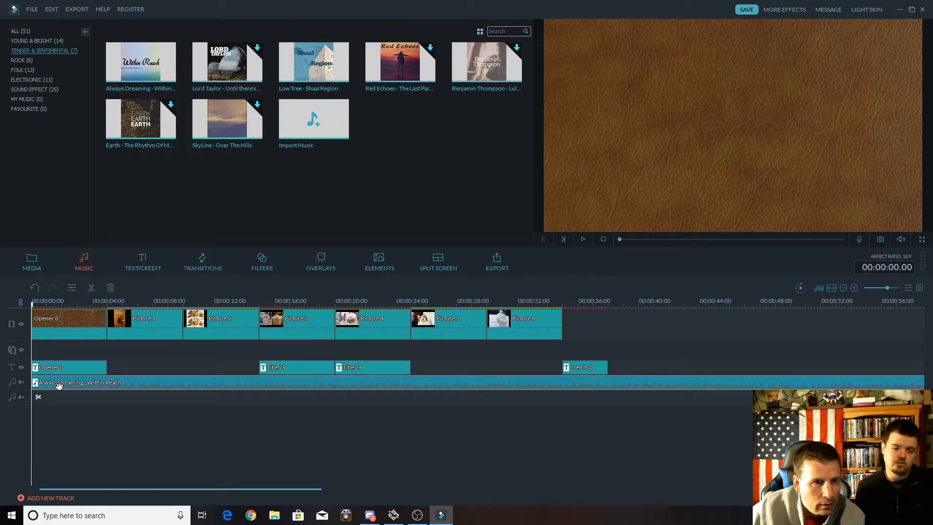
{"action": "left_click_drag", "start_coordinate": [58, 384], "coordinate": [131, 386]}
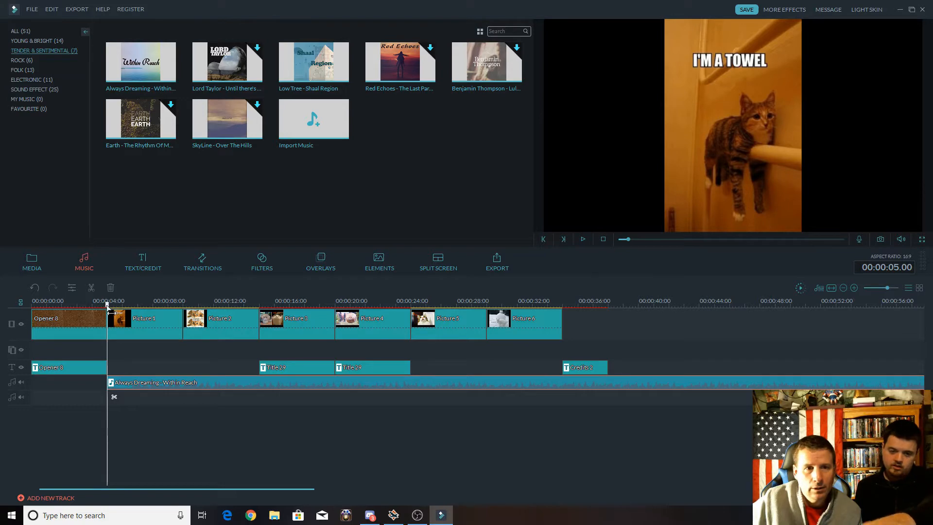
Split the music at the end of the credits, at 00:00:38.00, and delete the part after it.
{"action": "left_click_drag", "start_coordinate": [108, 306], "coordinate": [609, 313]}
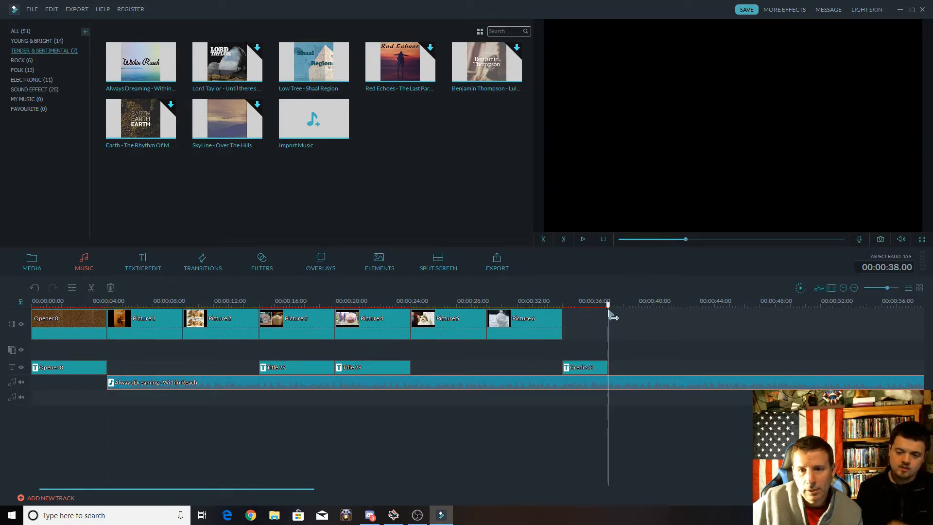
{"action": "right_click", "coordinate": [605, 381]}
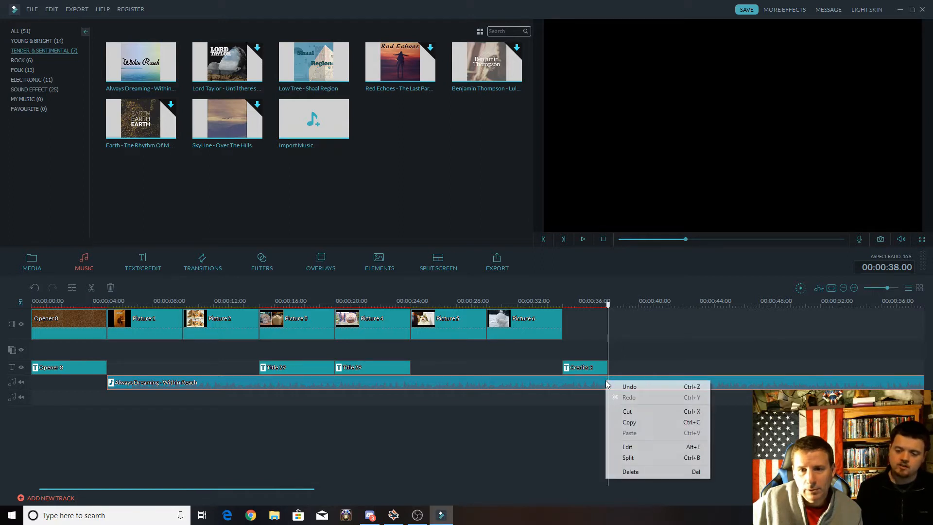
{"action": "left_click", "coordinate": [631, 457]}
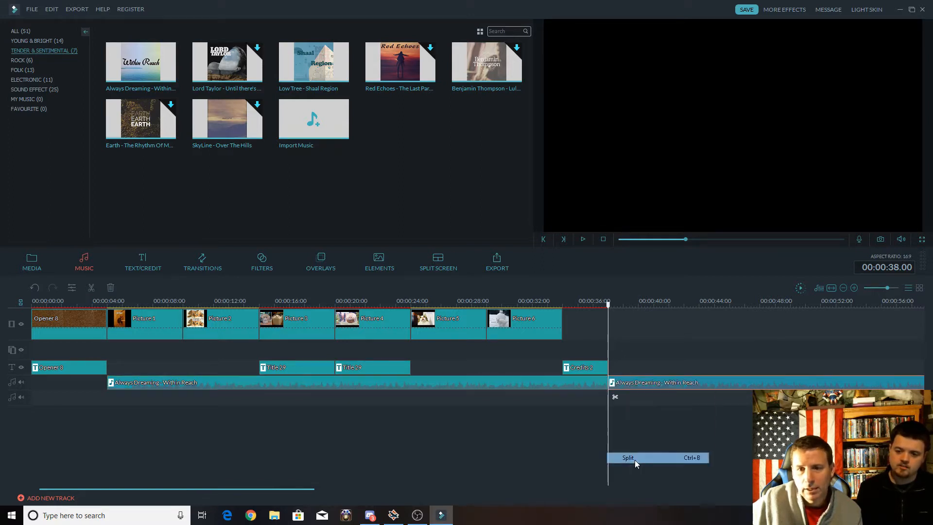
{"action": "right_click", "coordinate": [707, 383]}
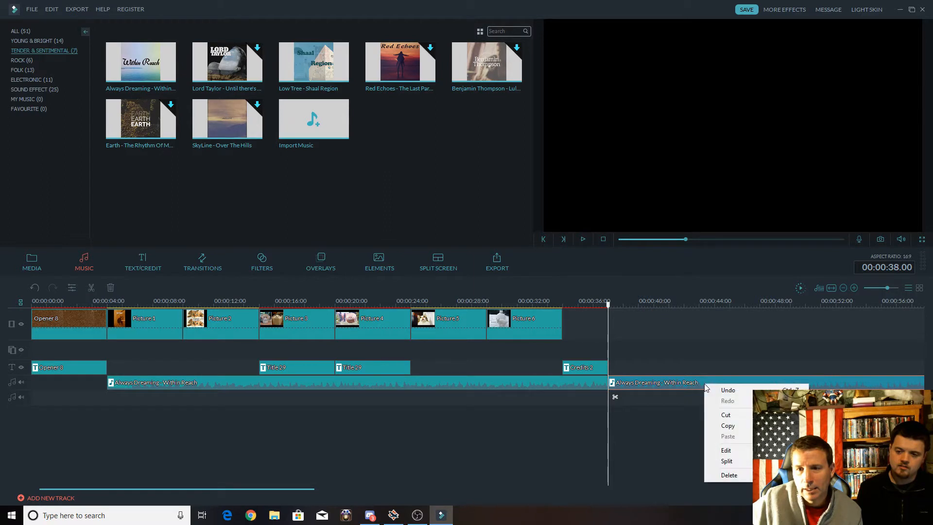
{"action": "left_click", "coordinate": [729, 475]}
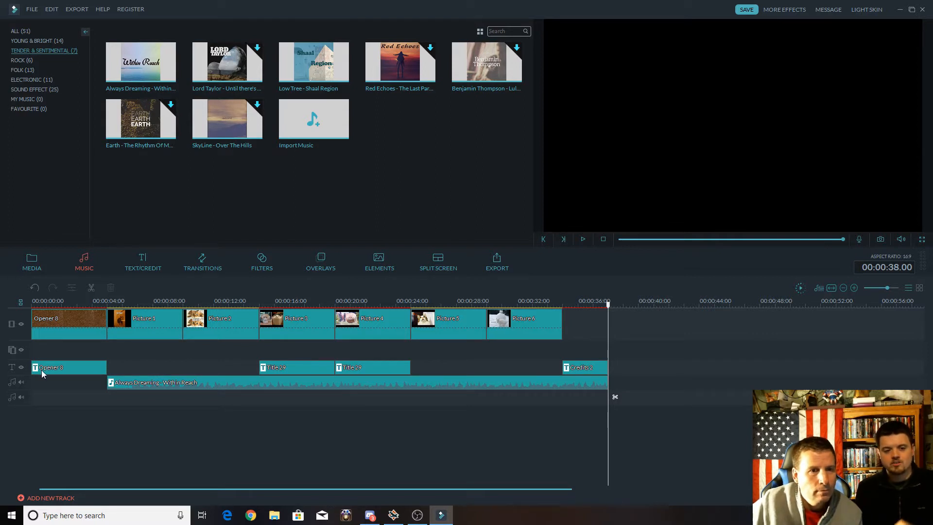
Play the slideshow from the opener into Picture 5 to check the music, and return to the start of the timeline.
{"action": "left_click", "coordinate": [43, 321]}
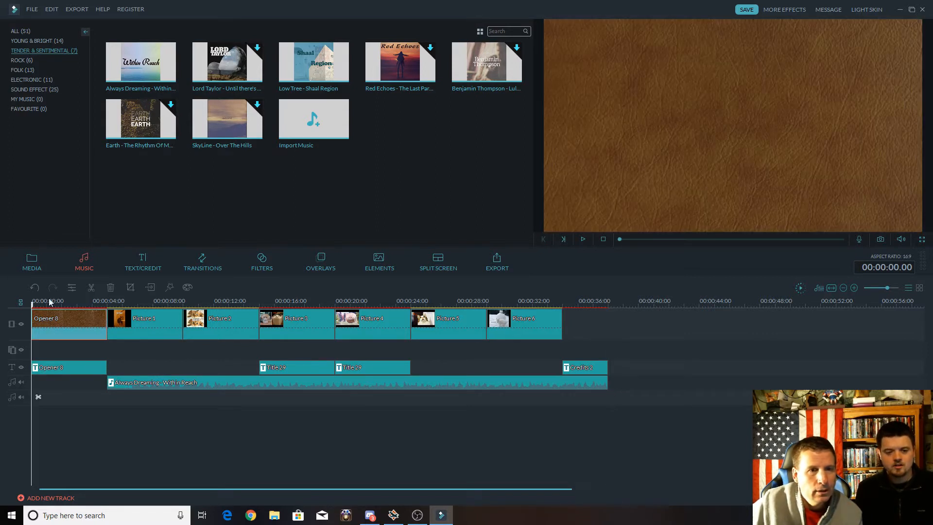
{"action": "left_click", "coordinate": [582, 238]}
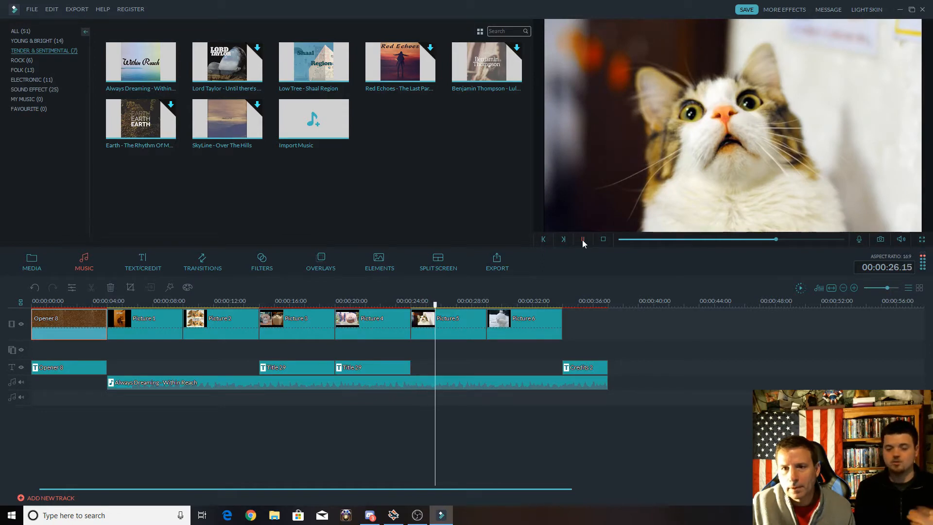
{"action": "left_click", "coordinate": [583, 240]}
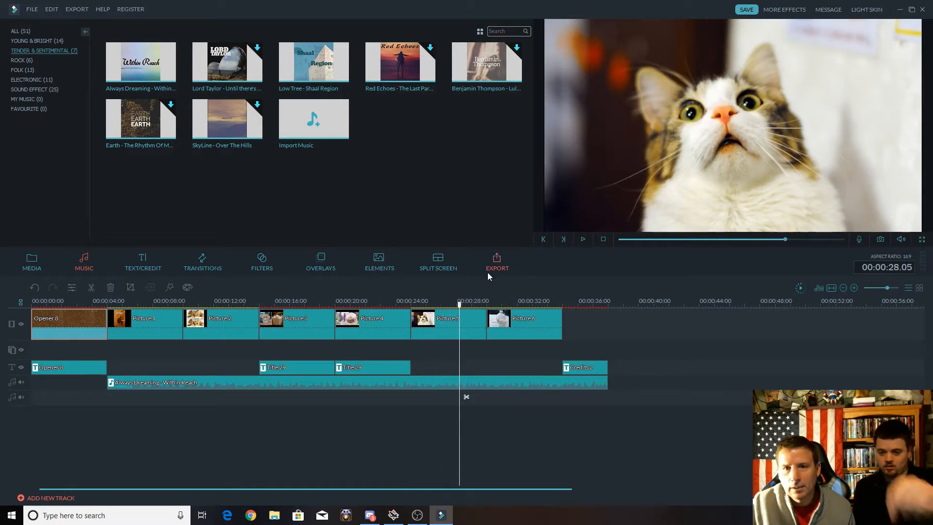
{"action": "left_click", "coordinate": [544, 240]}
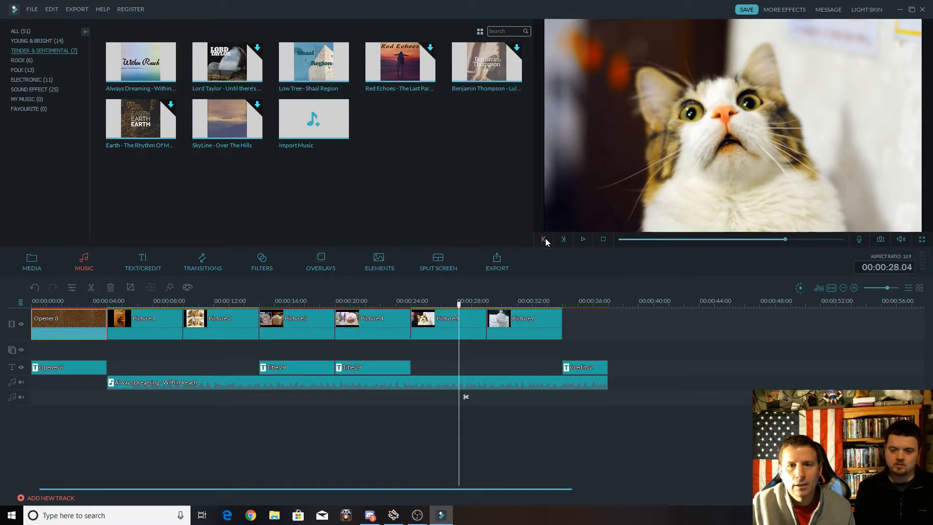
{"action": "left_click", "coordinate": [544, 240]}
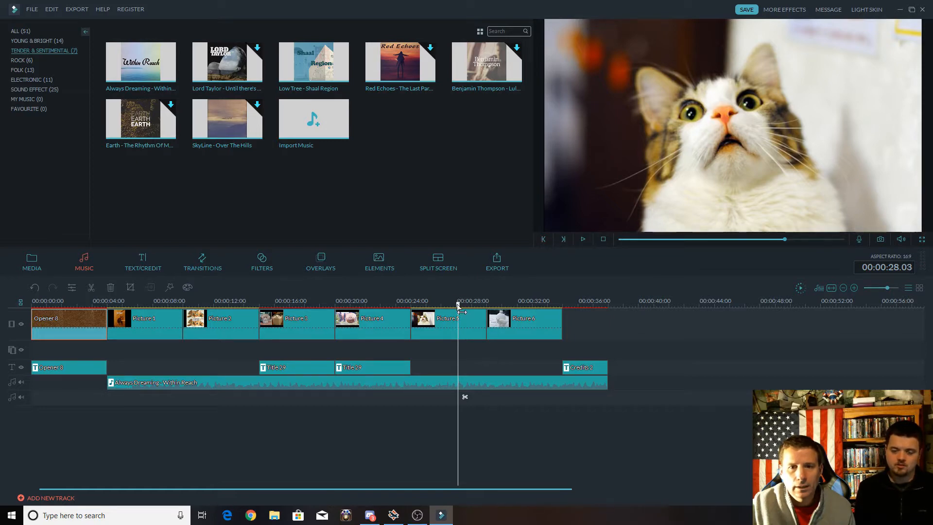
{"action": "left_click_drag", "start_coordinate": [457, 305], "coordinate": [32, 327]}
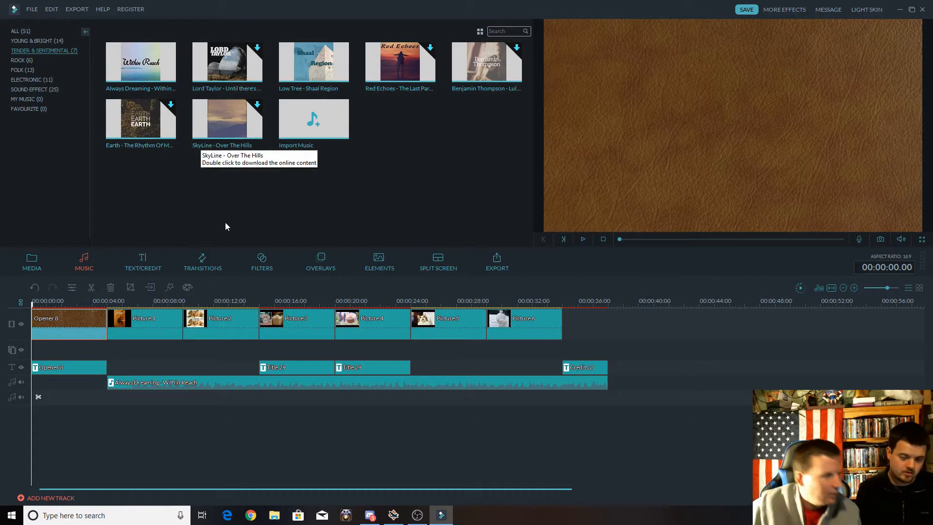
Set the music clip's fade in and fade out to 5.00 s each and its volume to 80.
{"action": "left_click", "coordinate": [193, 382]}
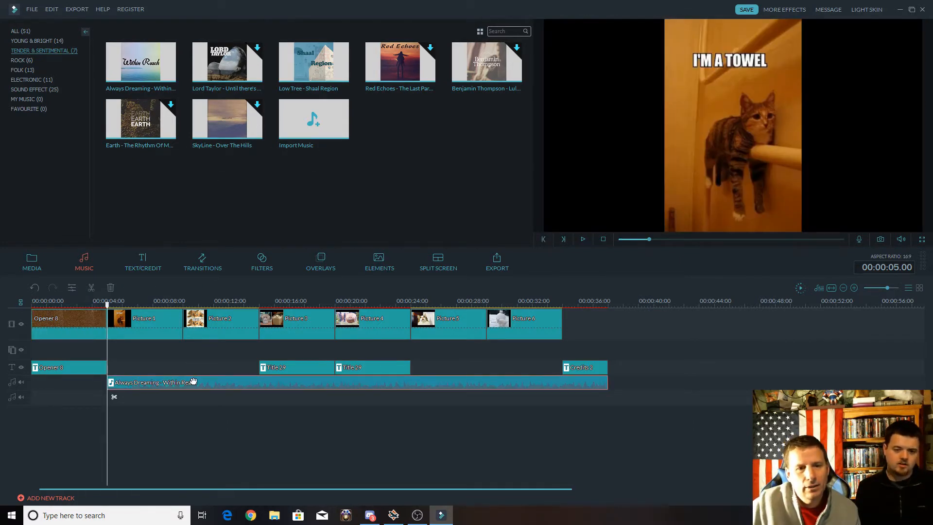
{"action": "double_click", "coordinate": [148, 383]}
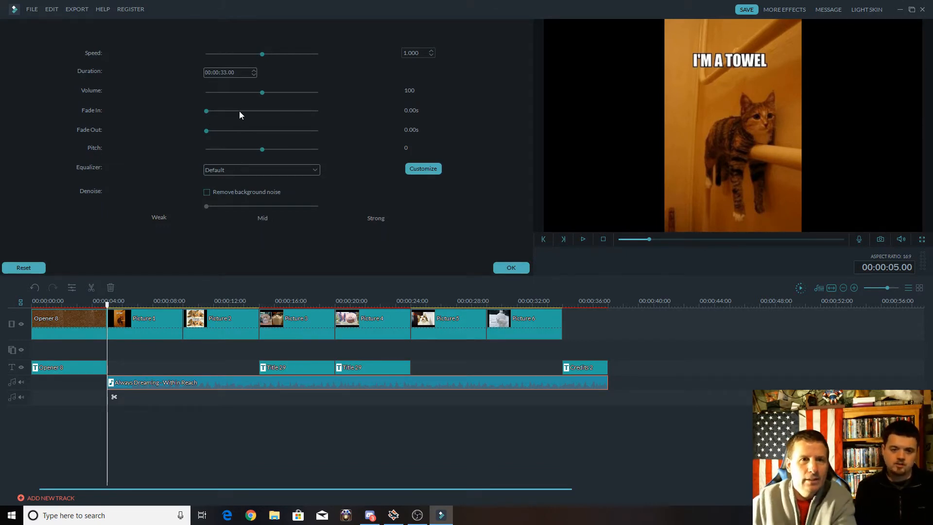
{"action": "left_click_drag", "start_coordinate": [206, 111], "coordinate": [293, 110]}
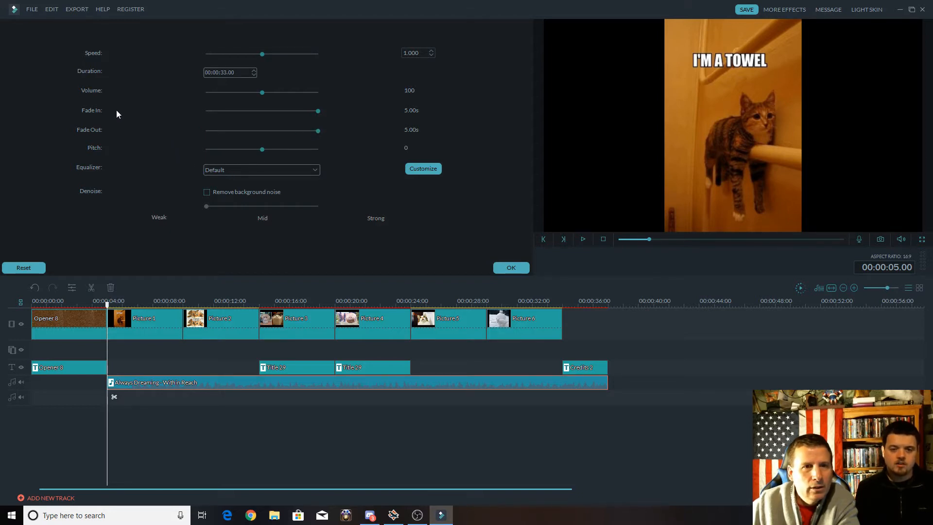
{"action": "left_click_drag", "start_coordinate": [263, 93], "coordinate": [229, 97]}
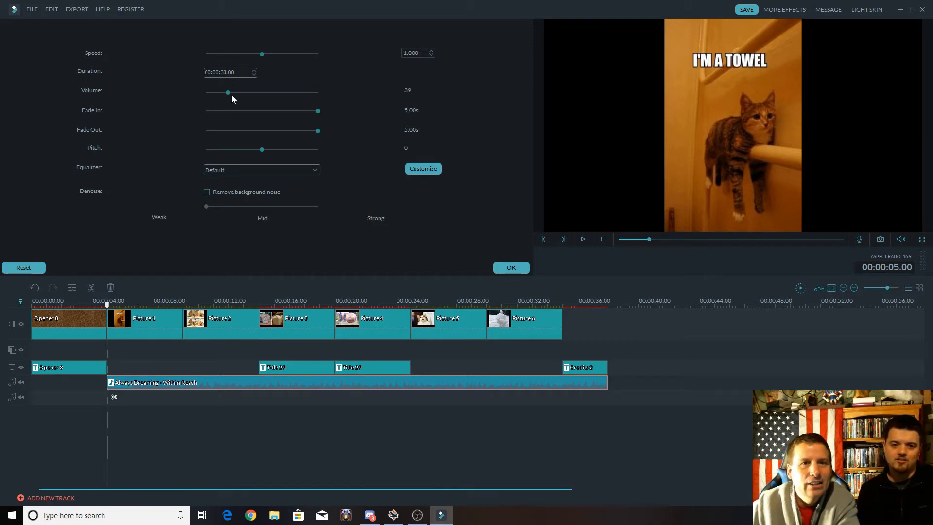
{"action": "left_click_drag", "start_coordinate": [230, 93], "coordinate": [252, 92]}
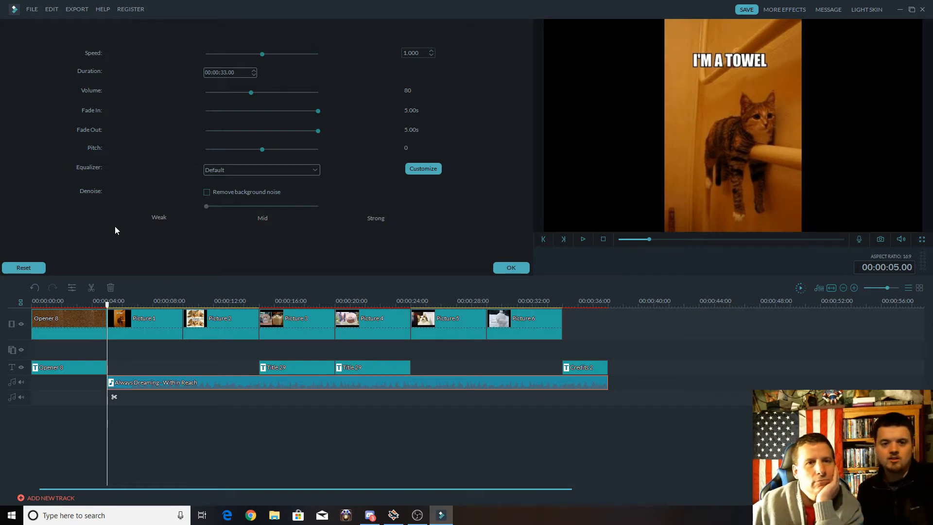
Set the music clip's duration to 30 seconds, accept the audio edits, and review the clip's settings once more.
{"action": "left_click", "coordinate": [254, 70]}
{"action": "left_click", "coordinate": [255, 74]}
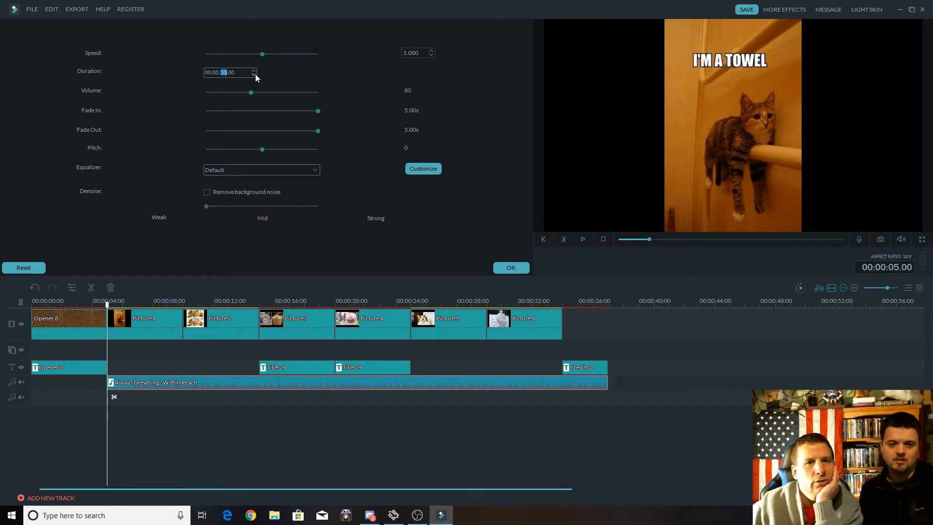
{"action": "left_click", "coordinate": [255, 74]}
{"action": "left_click", "coordinate": [255, 74]}
{"action": "left_click", "coordinate": [255, 74]}
{"action": "left_click", "coordinate": [255, 74]}
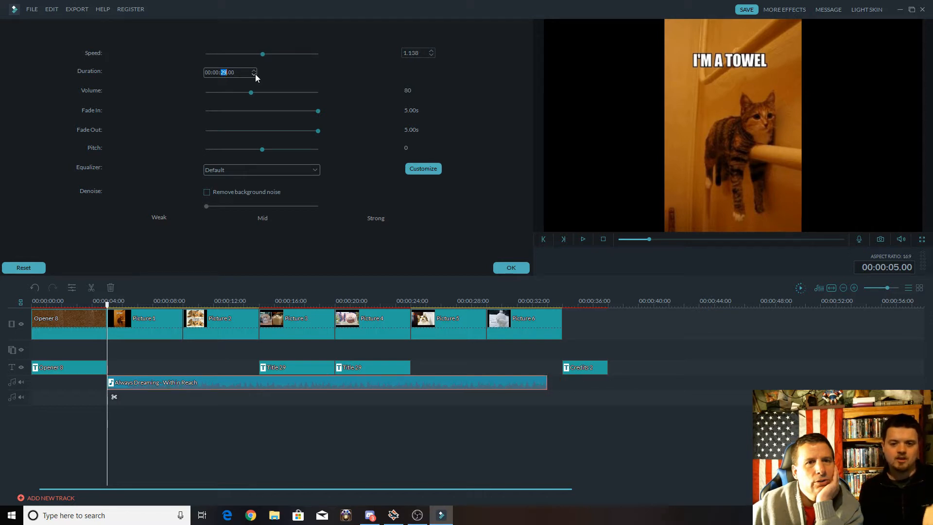
{"action": "left_click", "coordinate": [254, 71]}
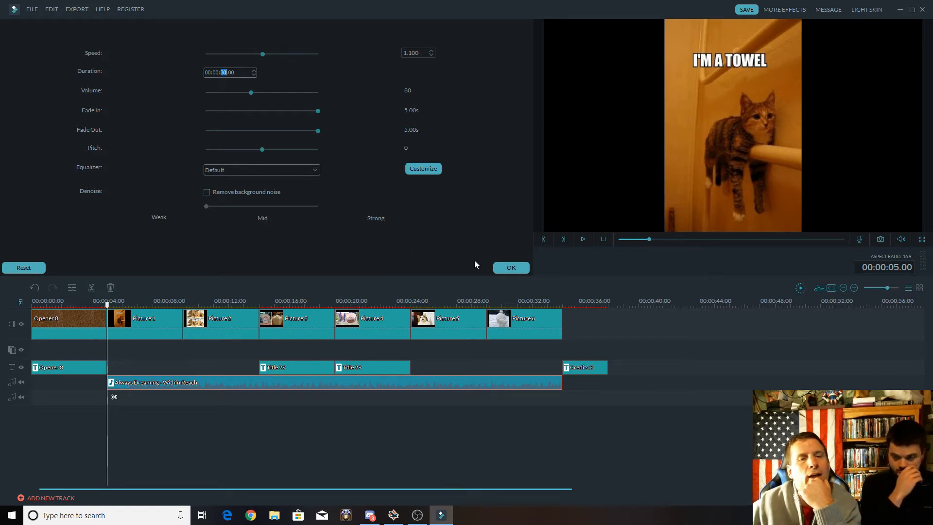
{"action": "left_click", "coordinate": [511, 268]}
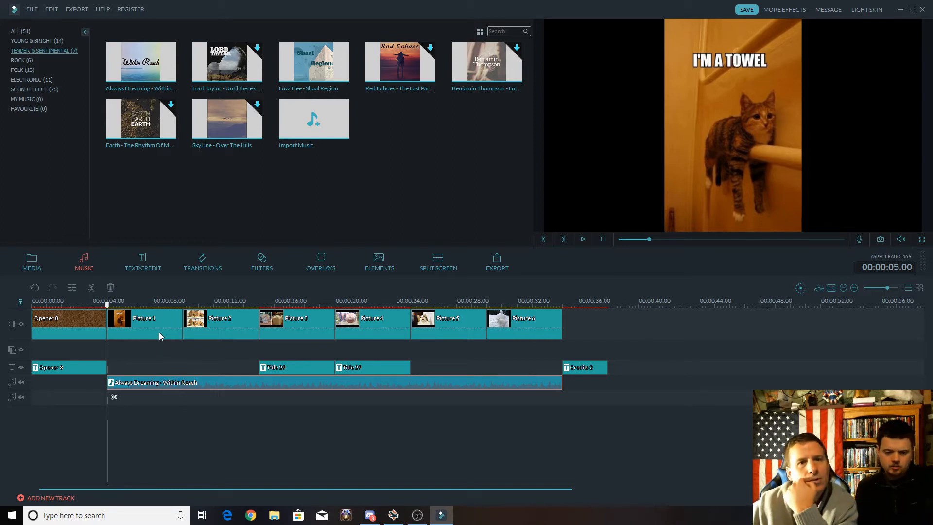
{"action": "double_click", "coordinate": [184, 384]}
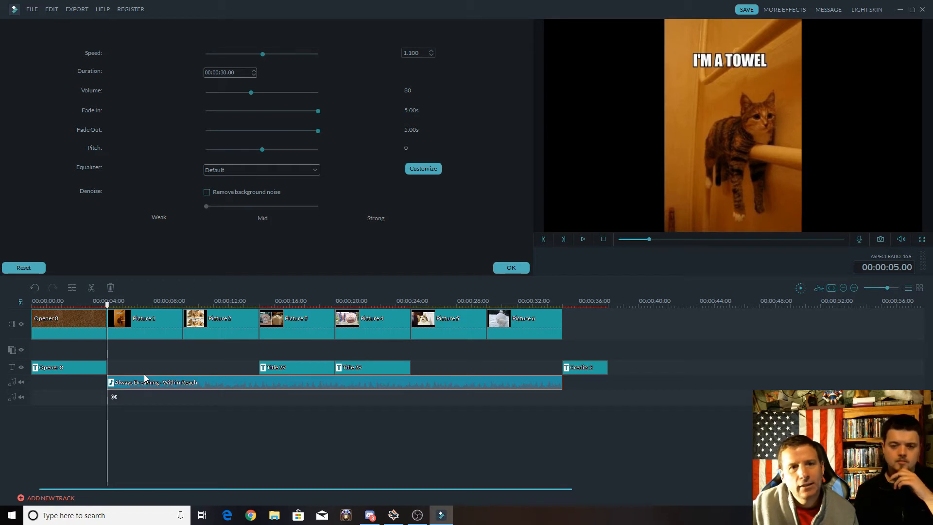
{"action": "left_click", "coordinate": [501, 270]}
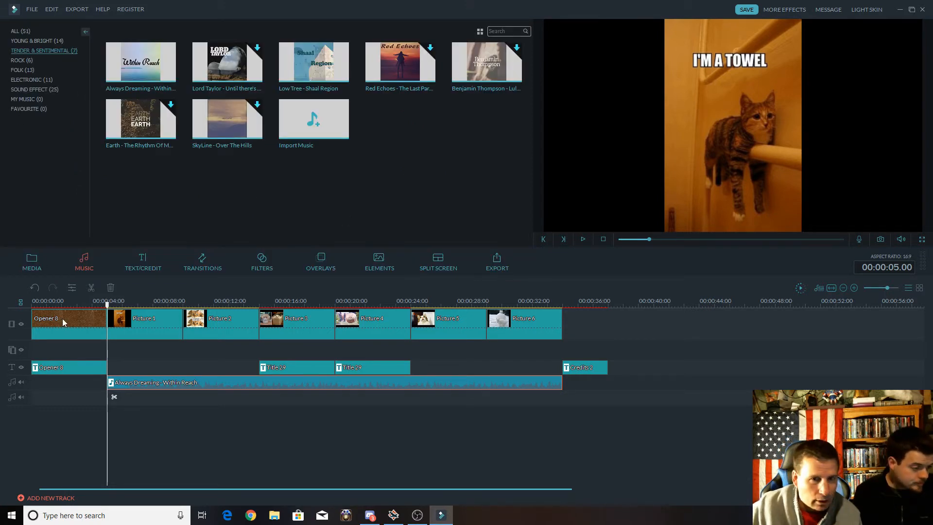
Add a Dissolve transition between the opener and Picture 1, and play across it to check the effect.
{"action": "left_click", "coordinate": [203, 269]}
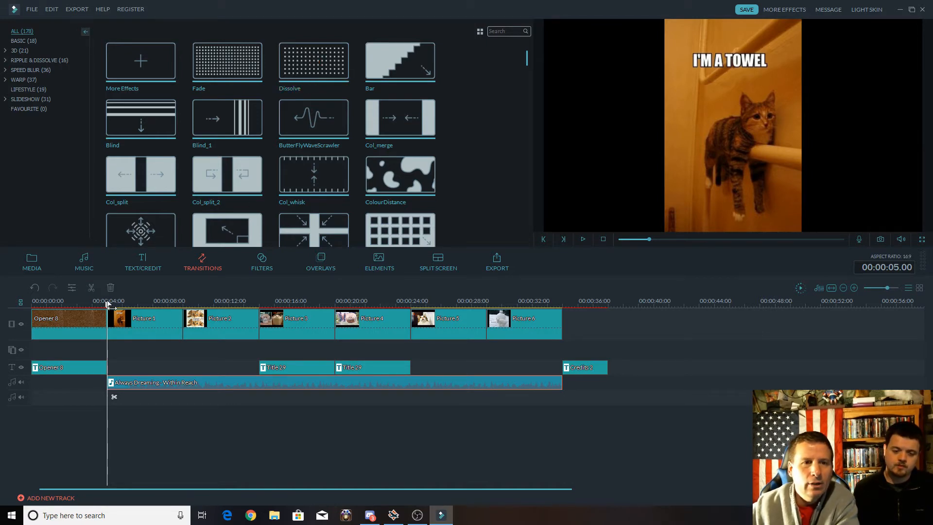
{"action": "left_click_drag", "start_coordinate": [108, 303], "coordinate": [92, 305]}
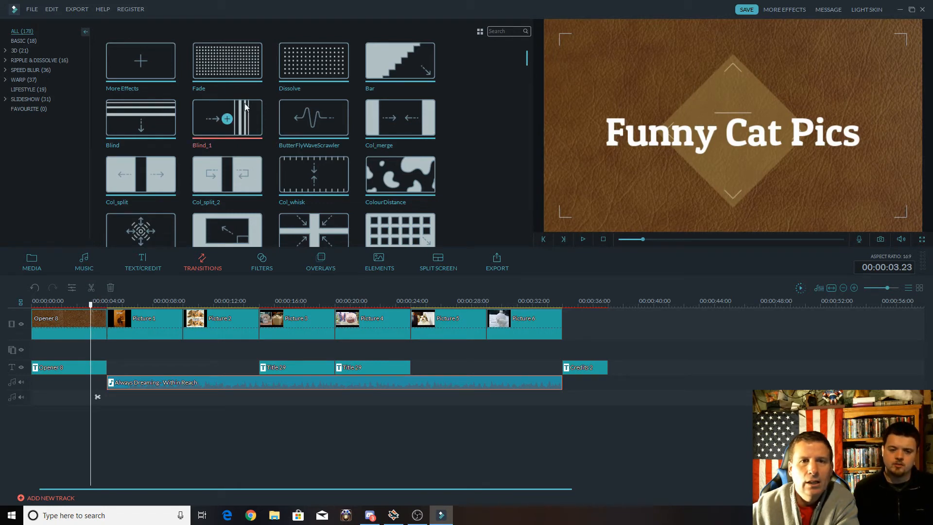
{"action": "left_click", "coordinate": [314, 62]}
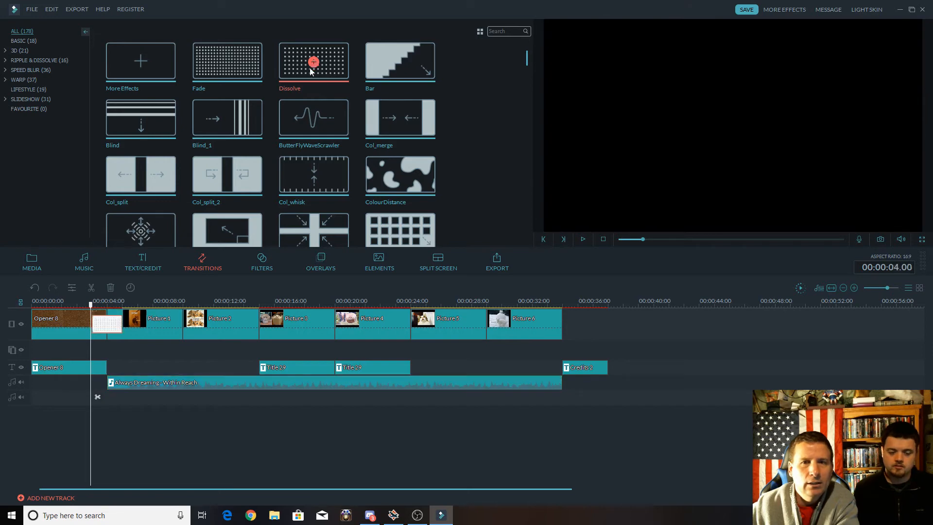
{"action": "mouse_move", "coordinate": [367, 75]}
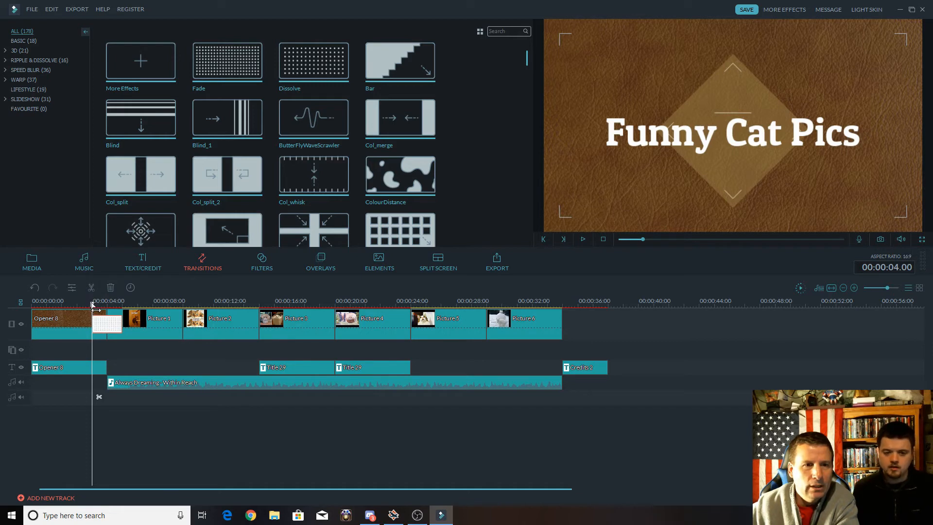
{"action": "key", "text": "space"}
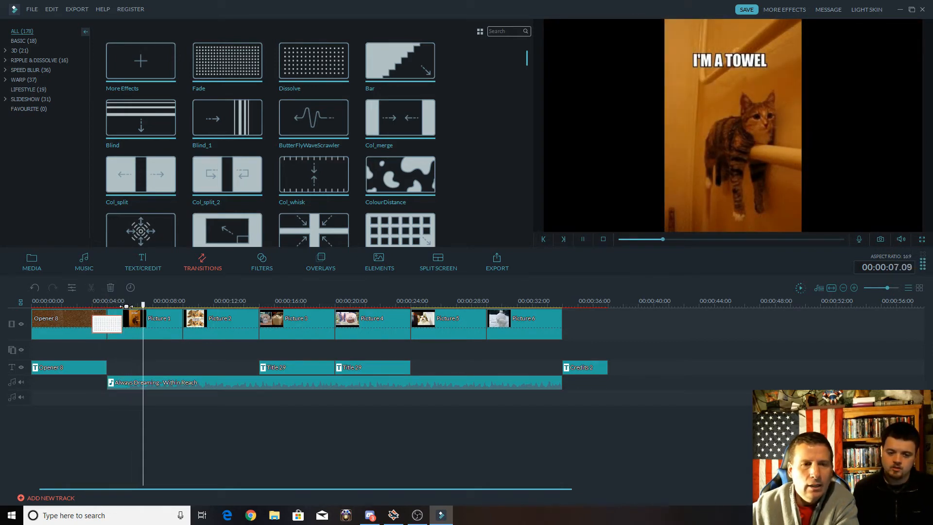
{"action": "key", "text": "space"}
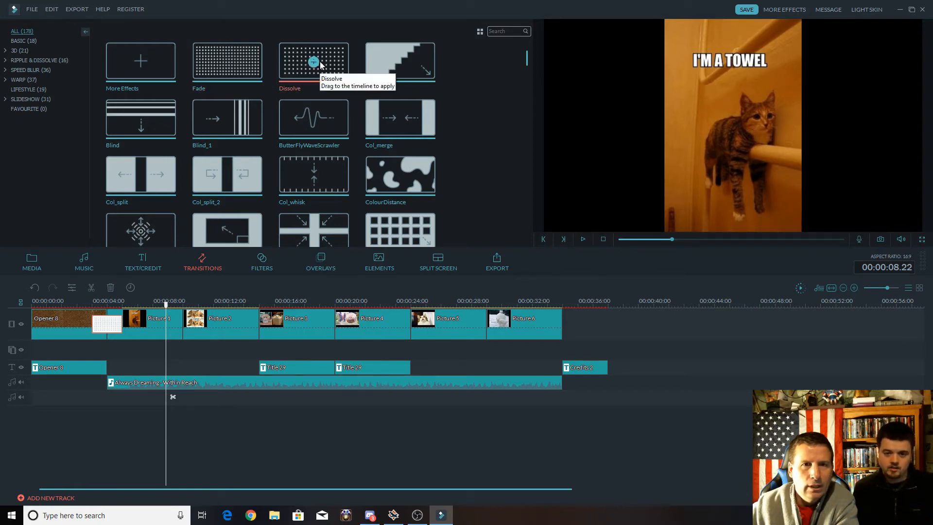
Add Dissolve transitions between Pictures 1 and 2, Pictures 2 and 3, and Pictures 3 and 4.
{"action": "left_click_drag", "start_coordinate": [313, 62], "coordinate": [240, 304]}
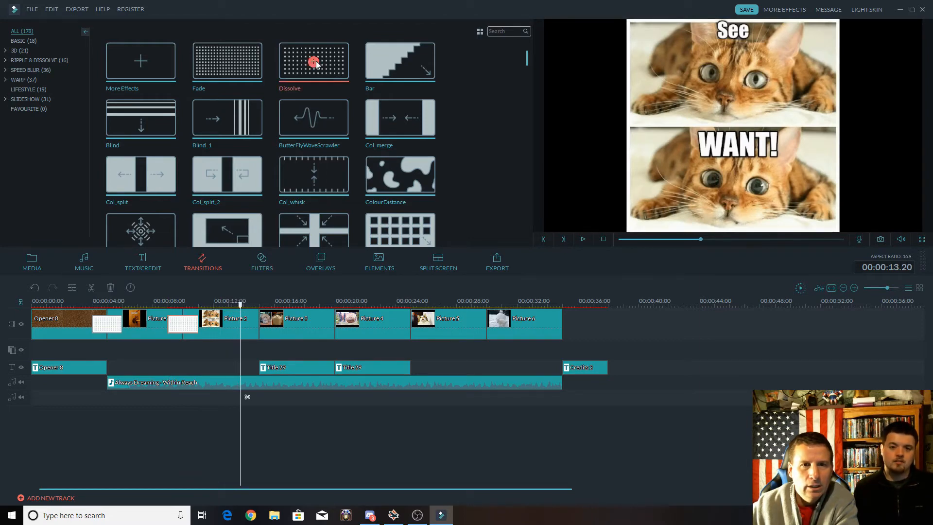
{"action": "left_click_drag", "start_coordinate": [314, 62], "coordinate": [318, 305]}
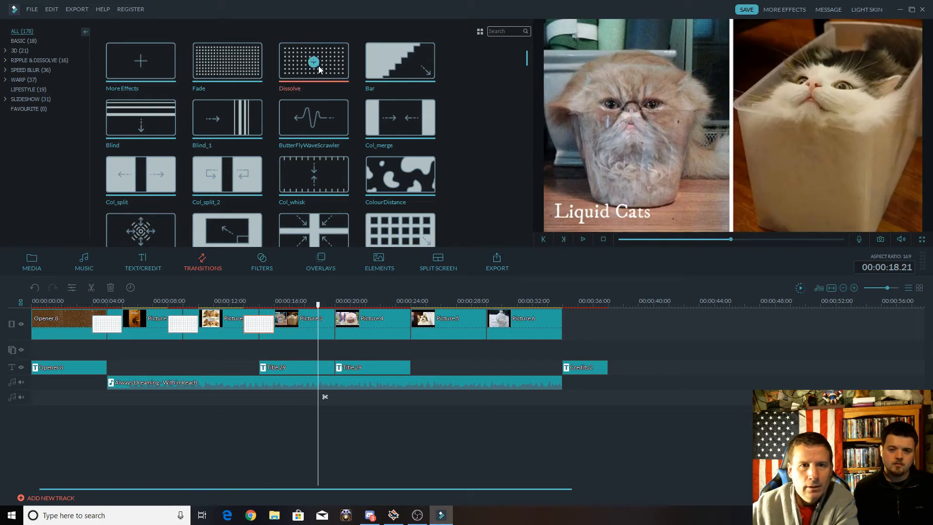
{"action": "left_click_drag", "start_coordinate": [314, 62], "coordinate": [340, 325]}
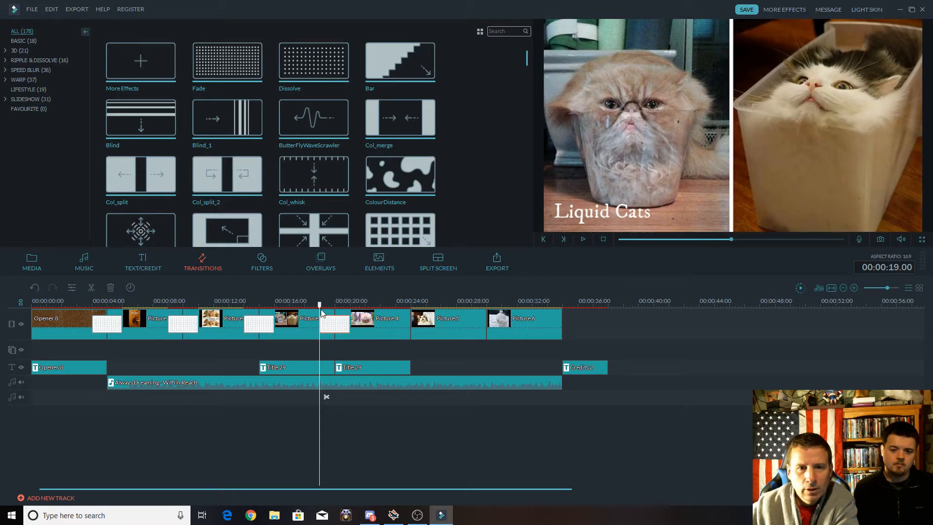
Add Dissolve transitions between Pictures 4 and 5, between Pictures 5 and 6, and at the end of Picture 6.
{"action": "left_click_drag", "start_coordinate": [319, 304], "coordinate": [394, 302]}
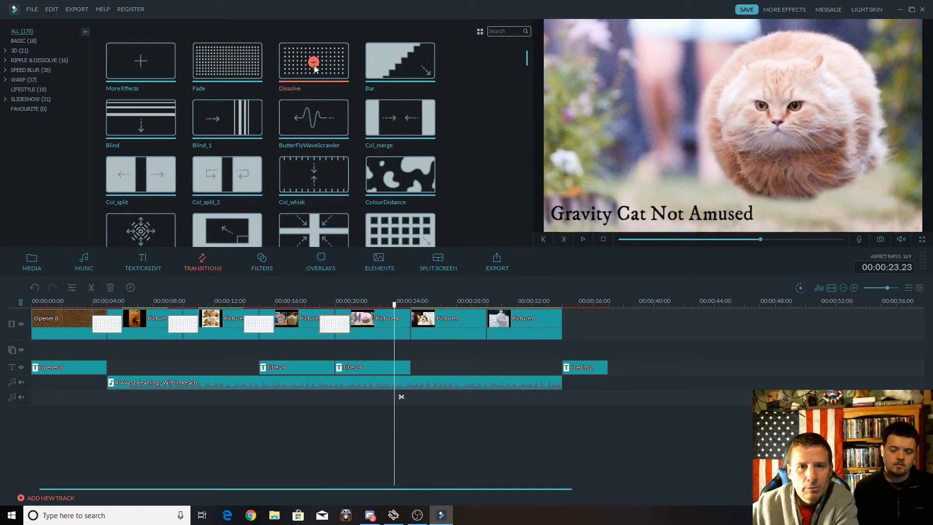
{"action": "left_click", "coordinate": [314, 63]}
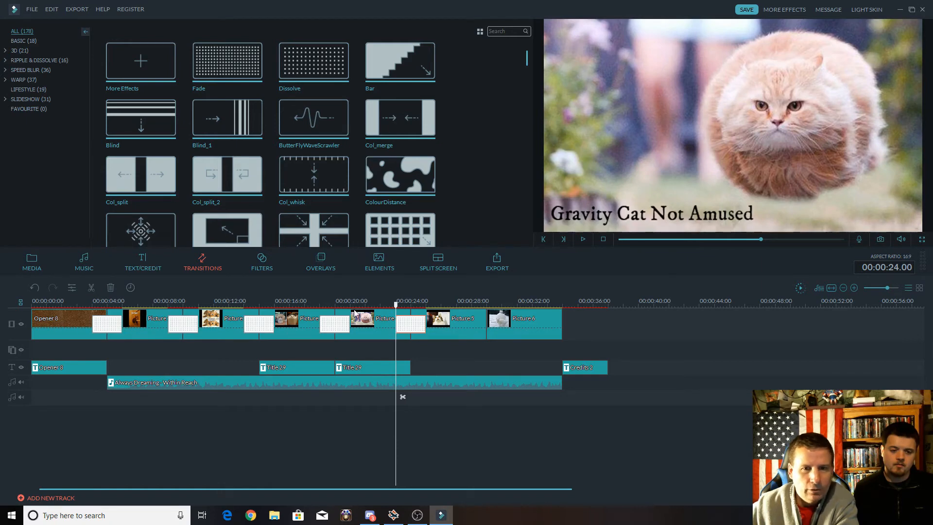
{"action": "left_click_drag", "start_coordinate": [396, 310], "coordinate": [469, 313]}
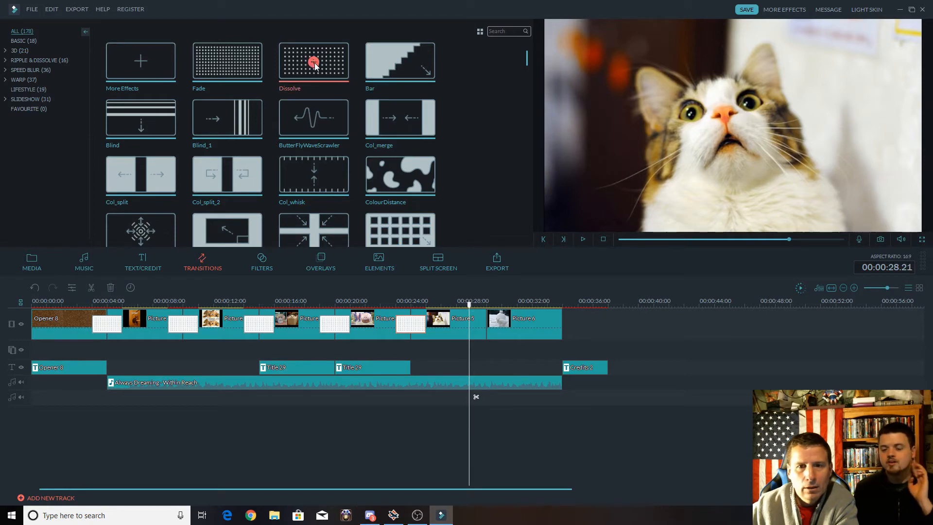
{"action": "left_click", "coordinate": [313, 62]}
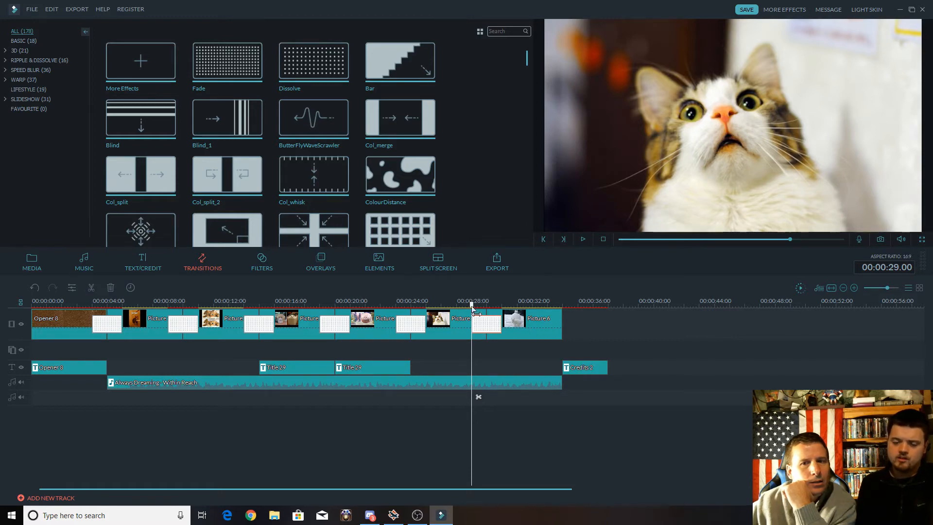
{"action": "left_click_drag", "start_coordinate": [473, 308], "coordinate": [550, 315]}
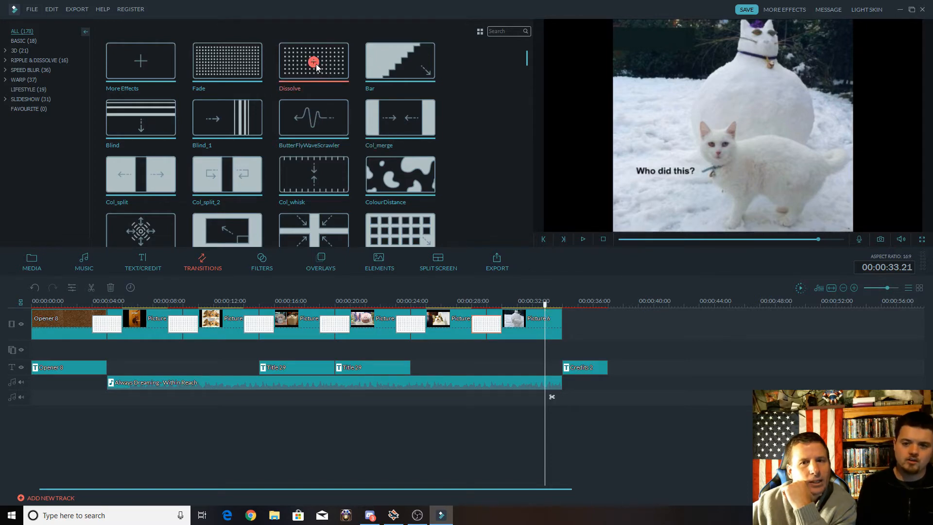
{"action": "left_click", "coordinate": [313, 62]}
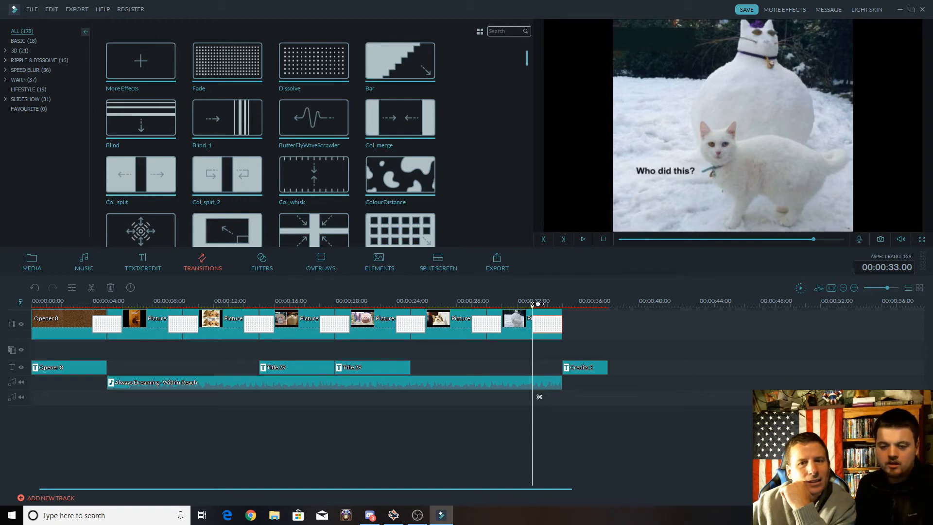
Play the closing transitions from Picture 5 onward, and play the whole slideshow from the start of the timeline.
{"action": "right_click", "coordinate": [553, 327]}
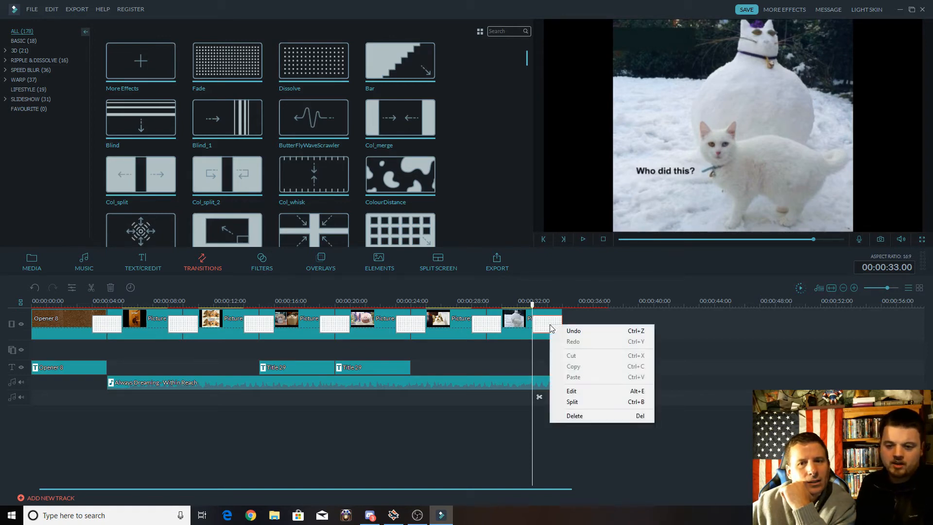
{"action": "left_click", "coordinate": [528, 303]}
{"action": "left_click_drag", "start_coordinate": [528, 306], "coordinate": [461, 314]}
{"action": "key", "text": "space"}
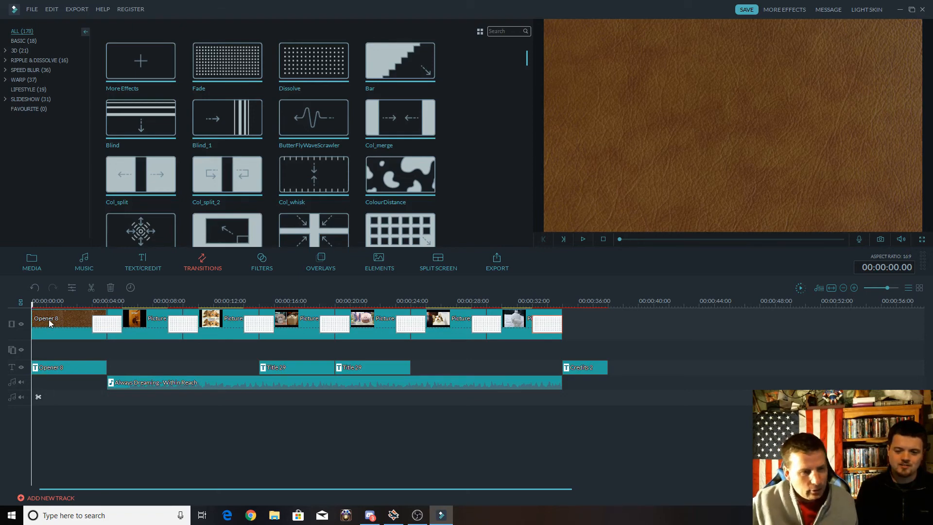
{"action": "key", "text": "space"}
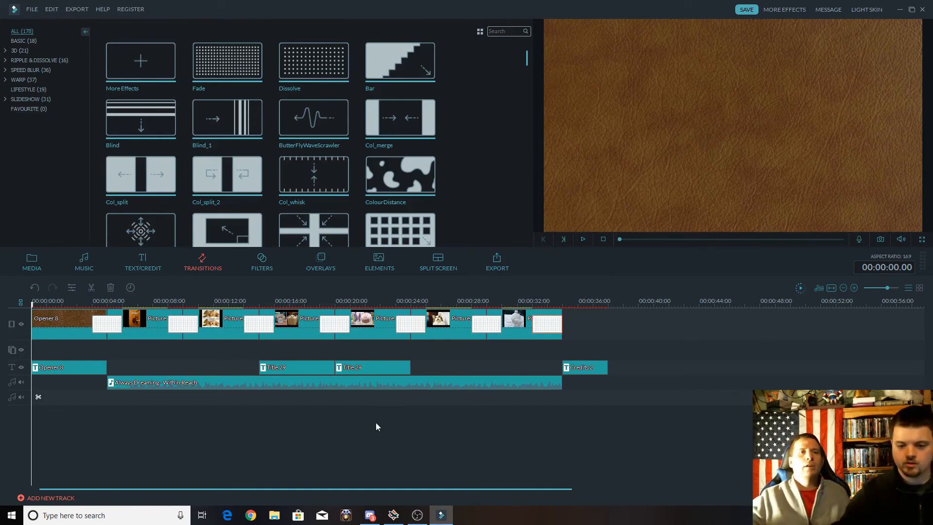
{"action": "left_click", "coordinate": [416, 522]}
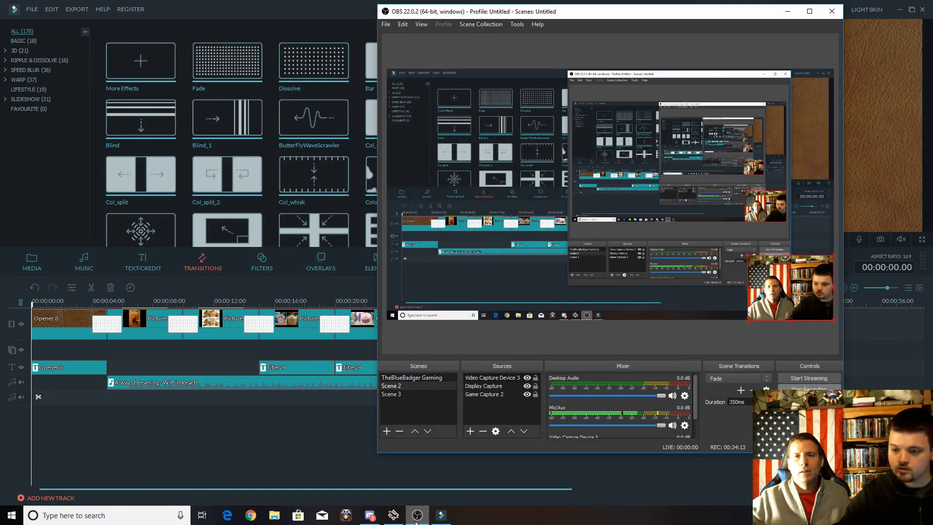
{"action": "left_click", "coordinate": [416, 521]}
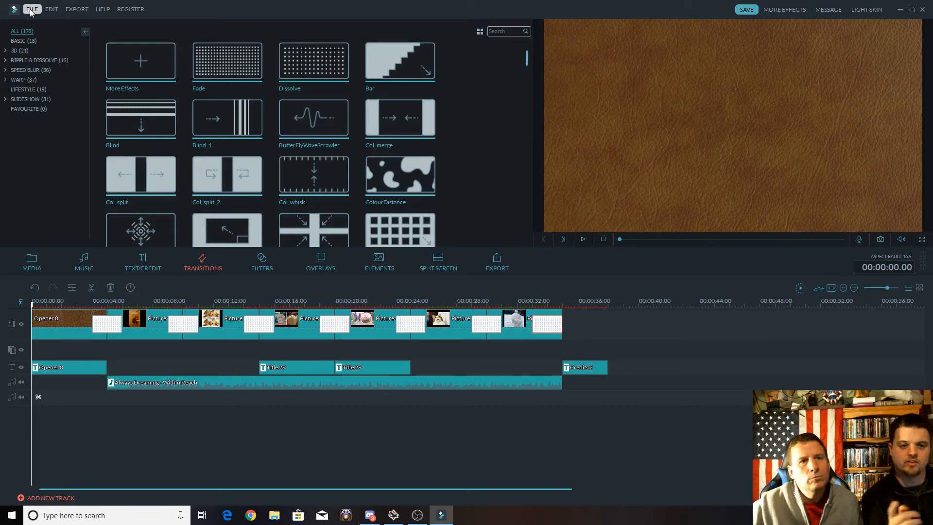
Open the video export settings and name the output file with the person's first name followed by "Funny Cats".
{"action": "left_click", "coordinate": [77, 9]}
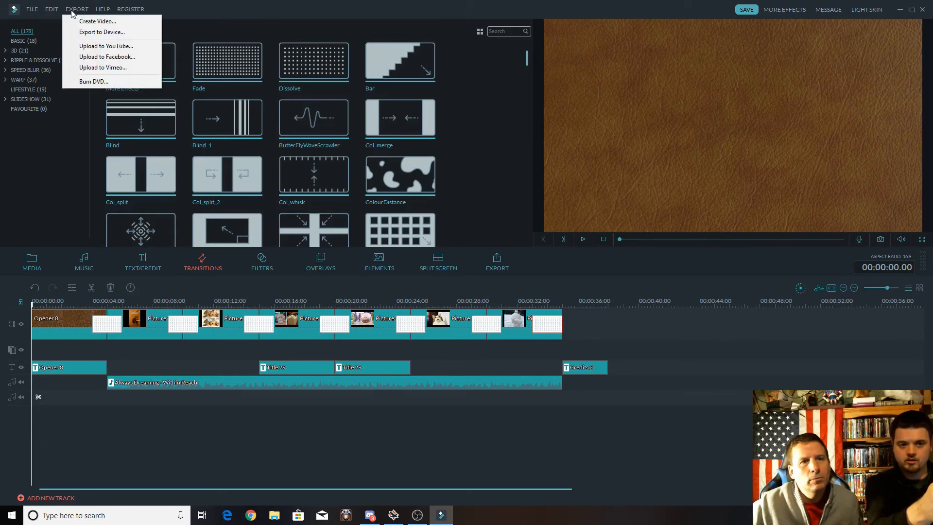
{"action": "left_click", "coordinate": [88, 23]}
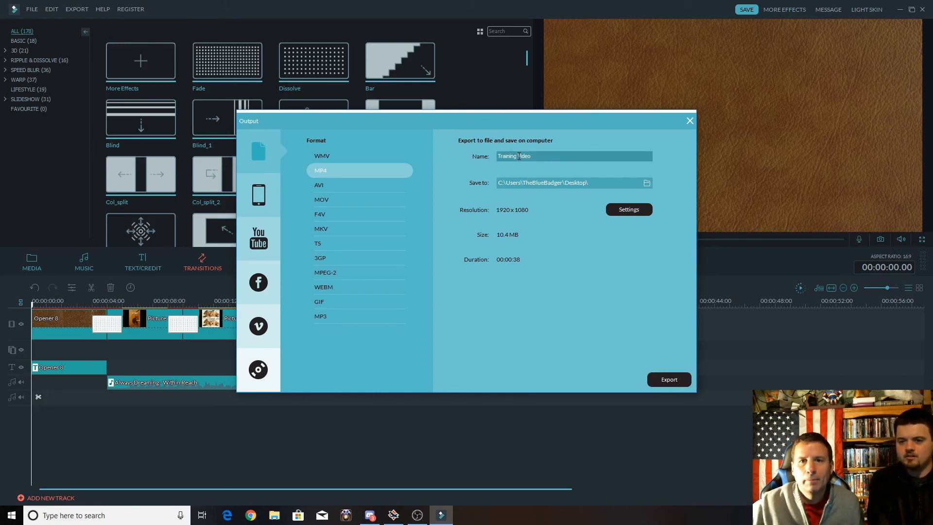
{"action": "left_click_drag", "start_coordinate": [528, 154], "coordinate": [495, 159]}
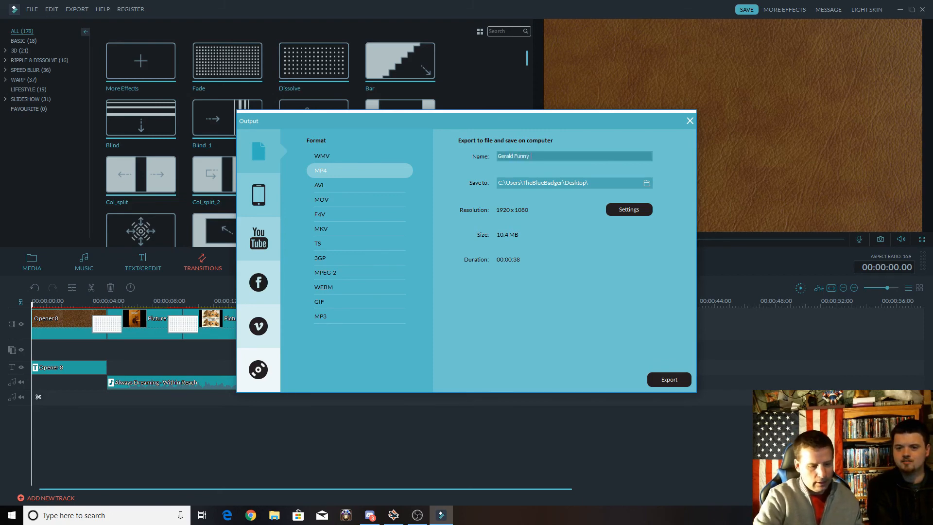
{"action": "type", "text": "Czat"}
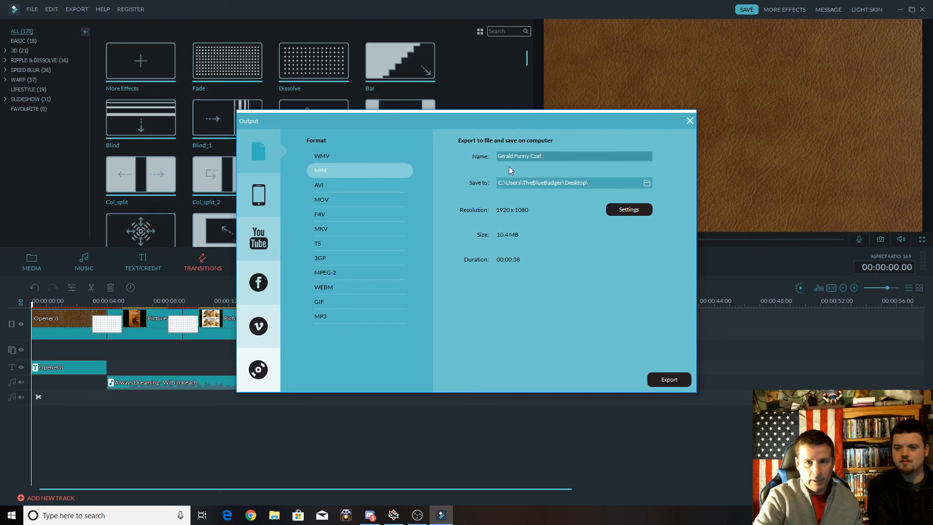
{"action": "key", "text": "BackSpace"}
{"action": "key", "text": "BackSpace"}
{"action": "key", "text": "BackSpace"}
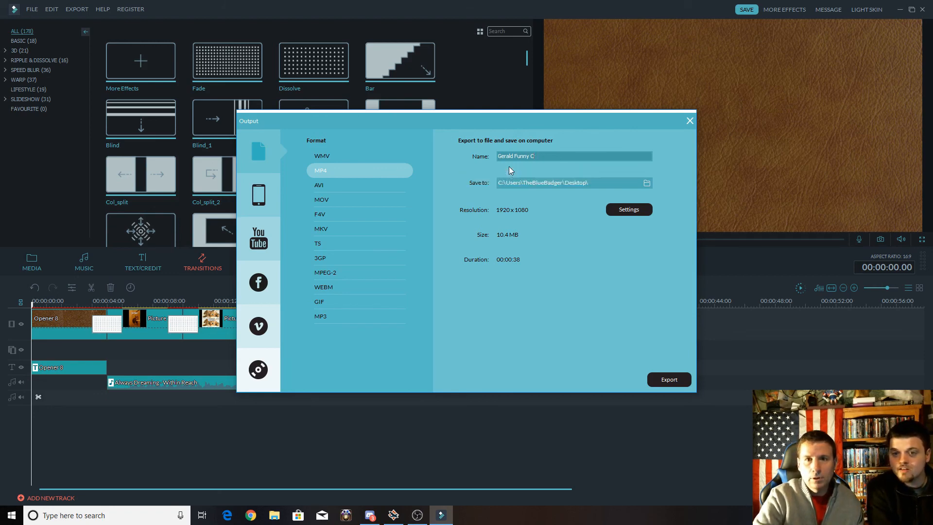
{"action": "type", "text": "ats"}
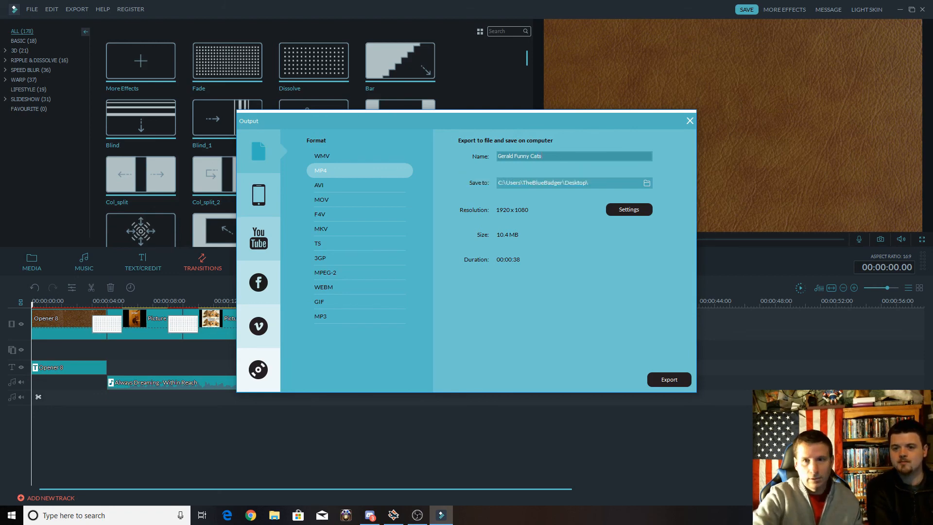
Export the slideshow as an MP4 to the Desktop folder and close the export windows.
{"action": "left_click", "coordinate": [666, 384]}
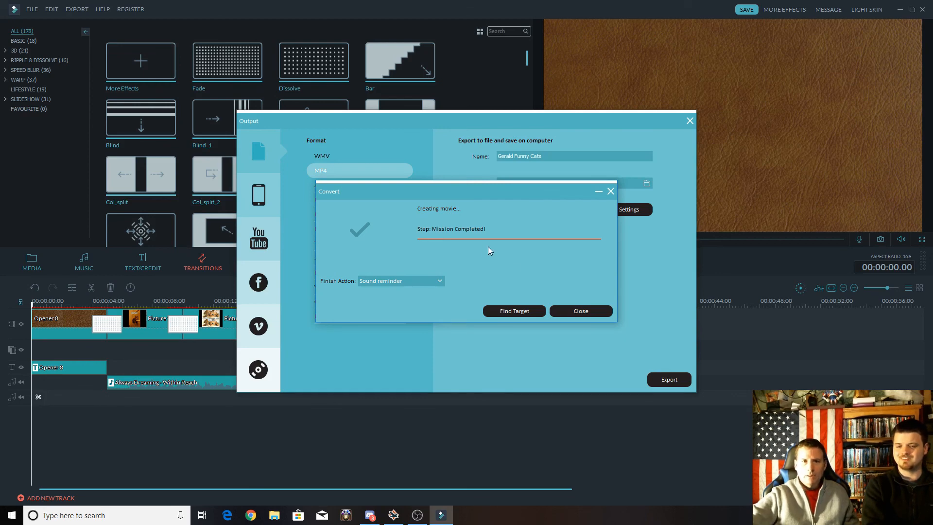
{"action": "left_click", "coordinate": [583, 311]}
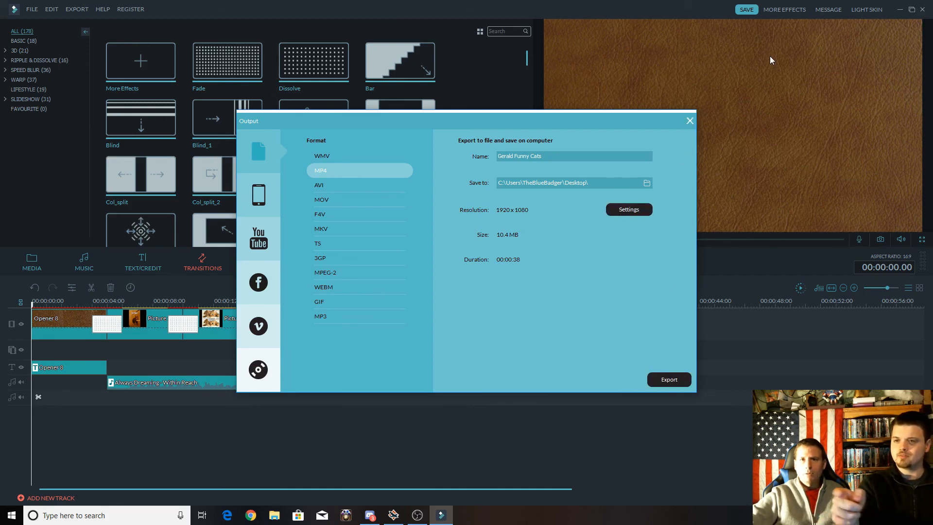
{"action": "left_click", "coordinate": [689, 120]}
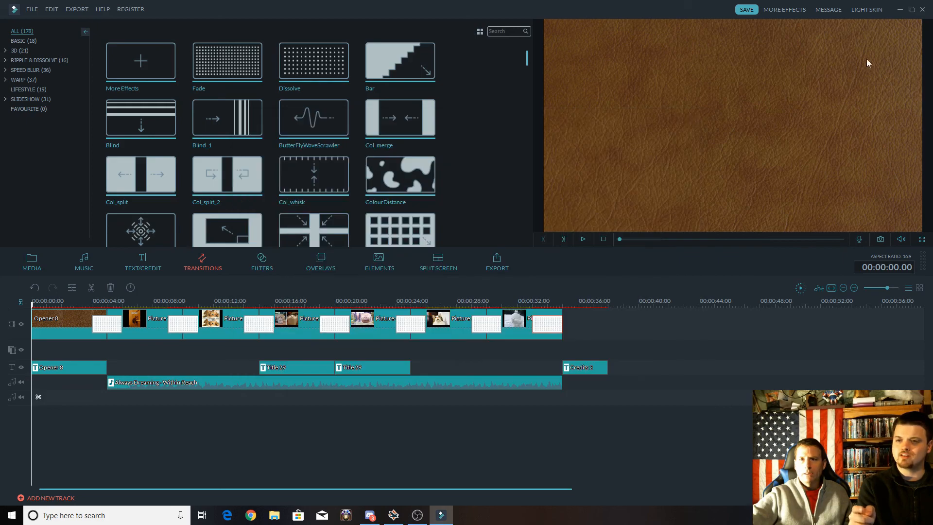
Minimize Filmora and play the exported "Funny Cats" video from the Windows desktop.
{"action": "left_click", "coordinate": [899, 9]}
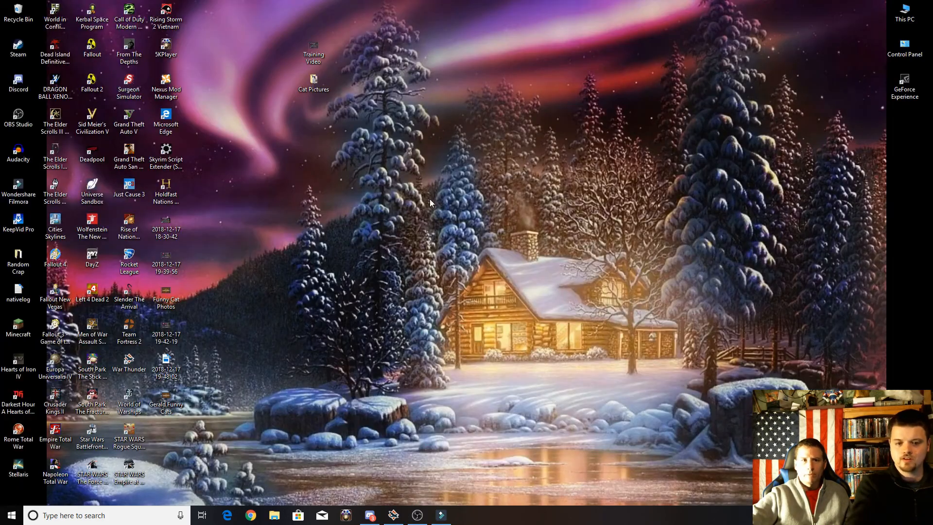
{"action": "double_click", "coordinate": [166, 397]}
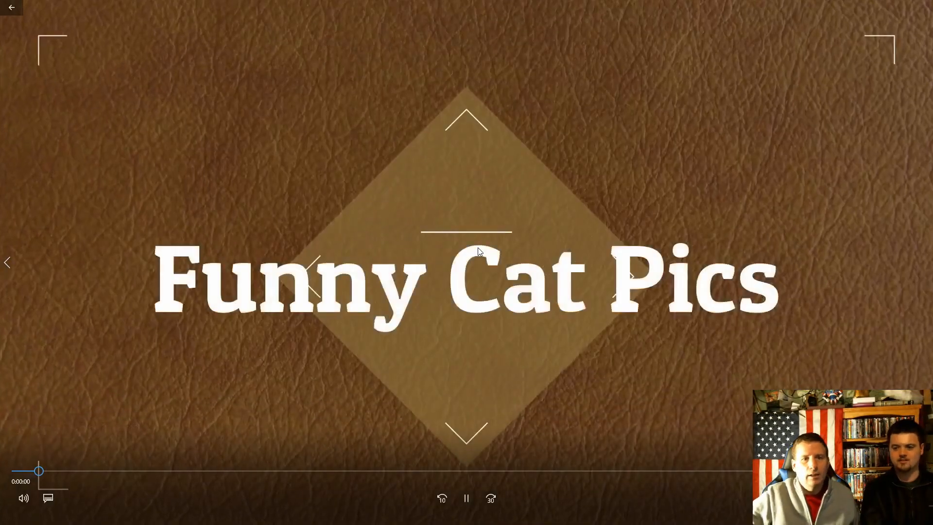